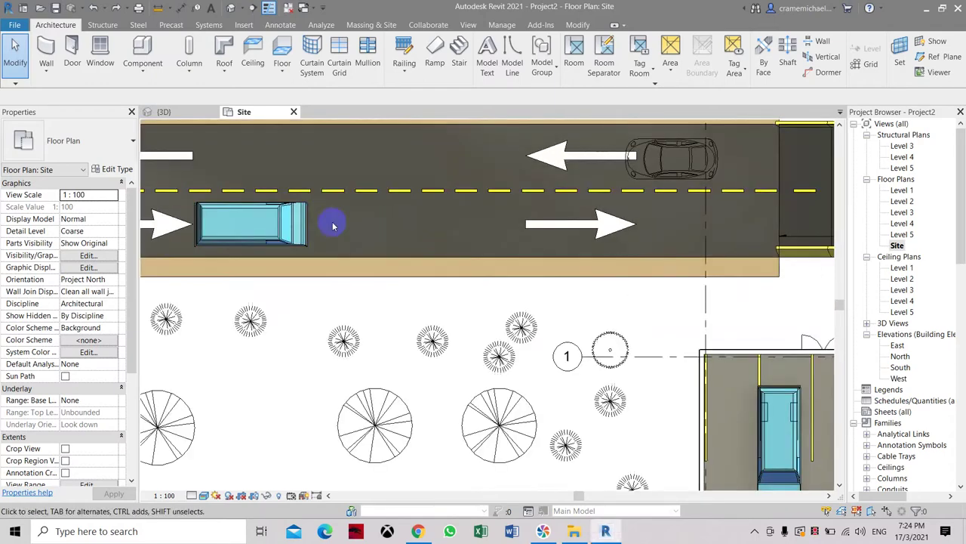
Start a new project from the File menu, then cancel it.
scroll(381, 223, "down", 3)
scroll(401, 222, "up", 3)
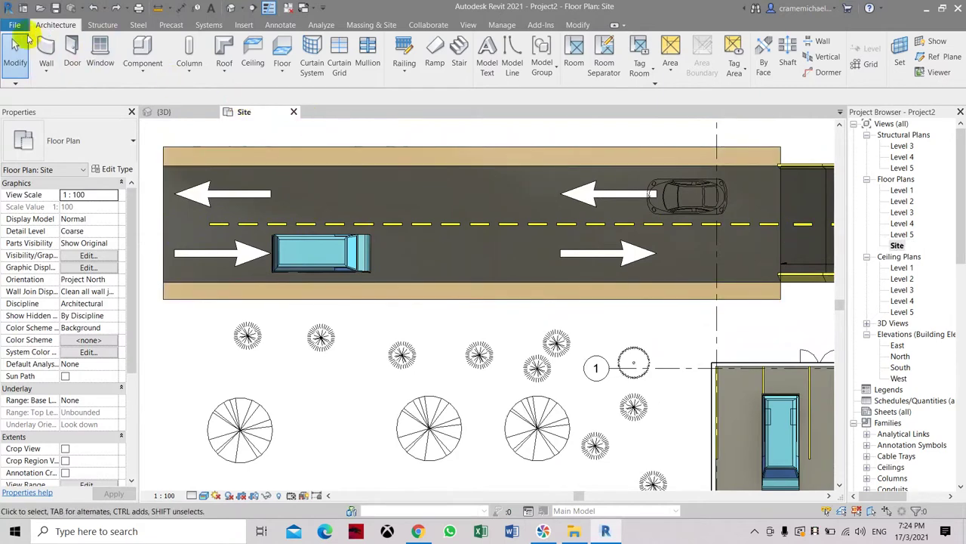
left_click(17, 25)
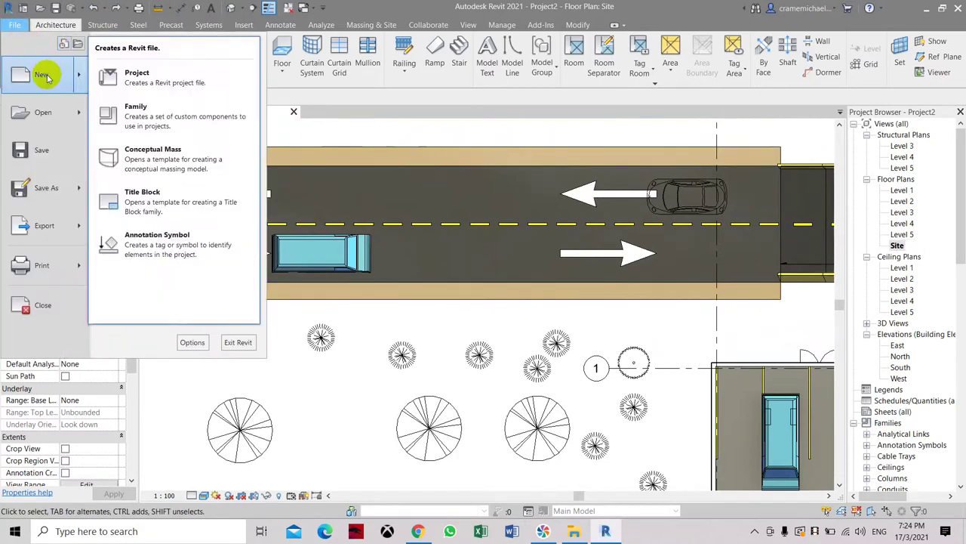
left_click(47, 75)
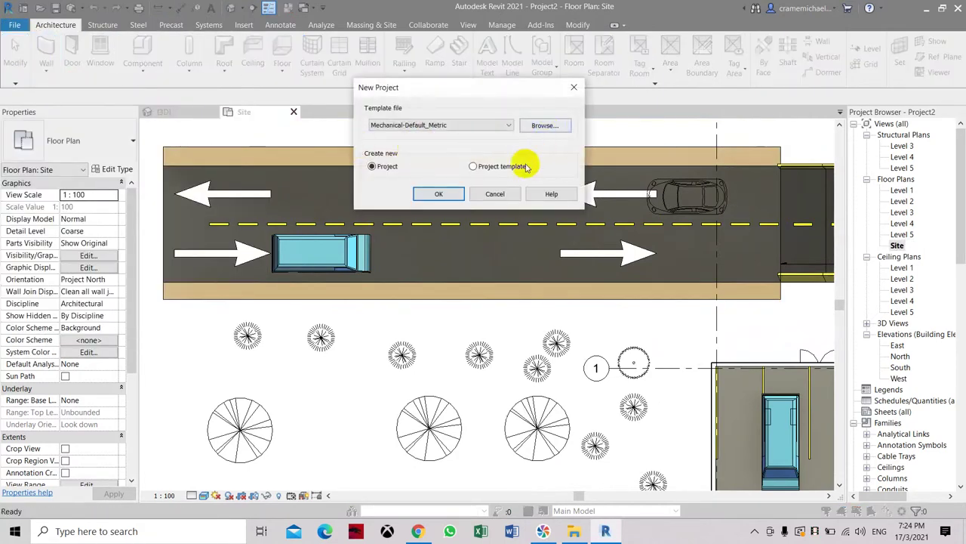
left_click(494, 193)
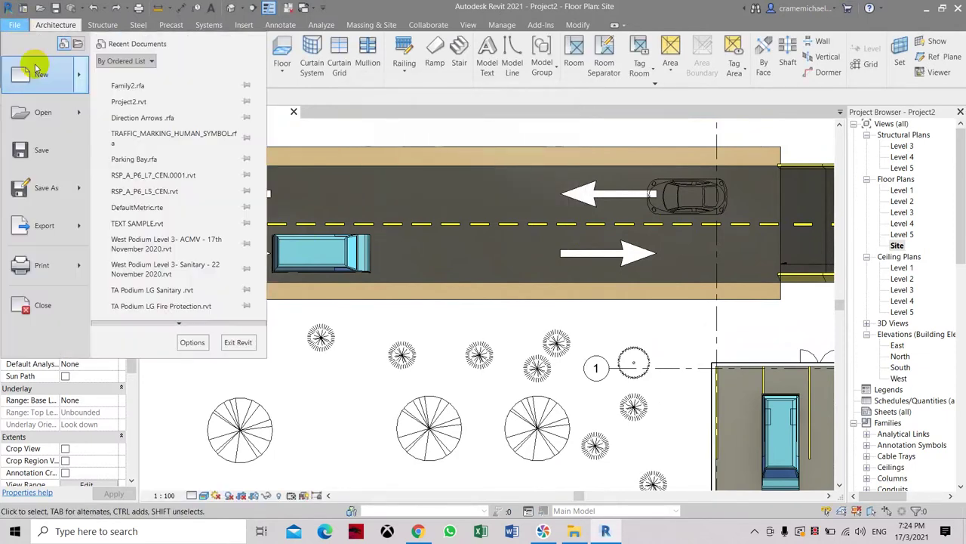
Create a new family from the English Metric Site.rft template.
mouse_move(78, 72)
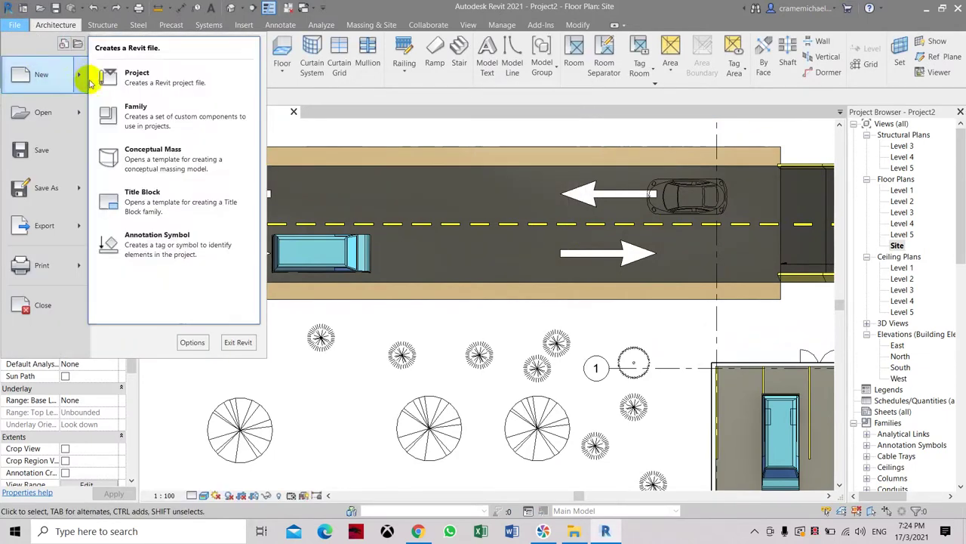
left_click(131, 114)
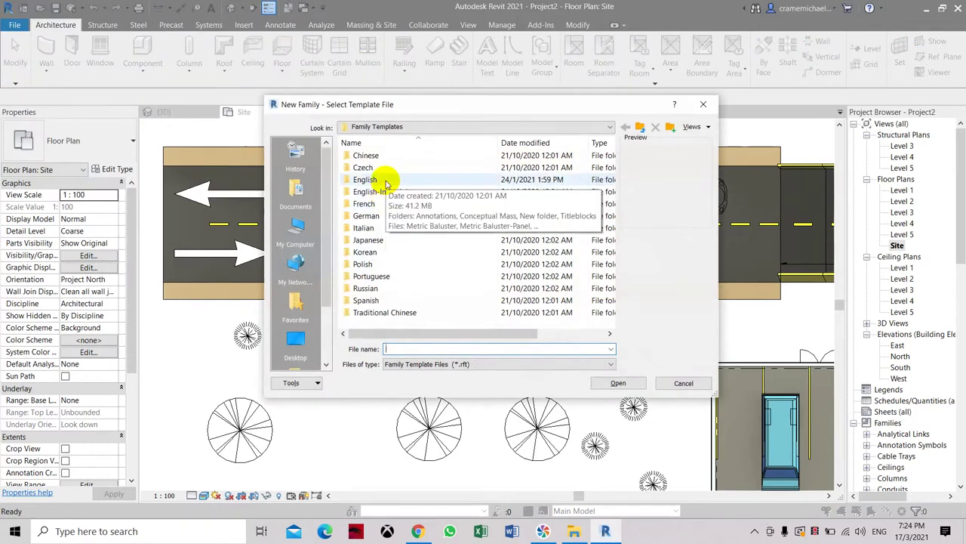
double_click(386, 182)
scroll(446, 216, "down", 3)
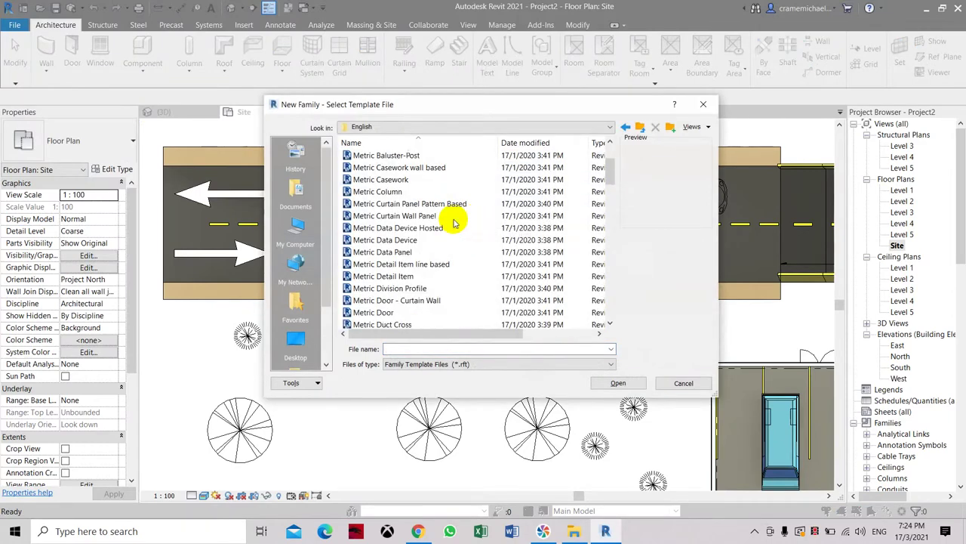
scroll(453, 222, "down", 15)
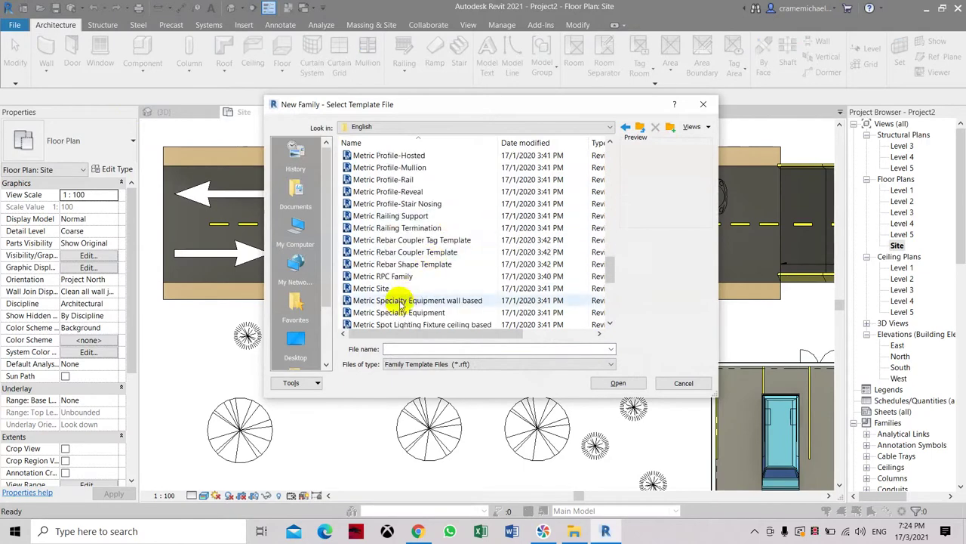
left_click(389, 288)
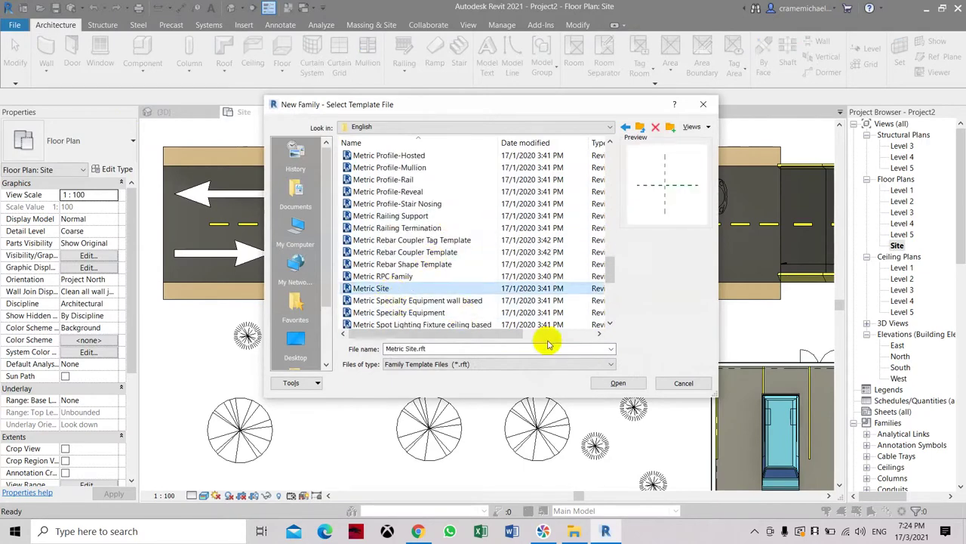
left_click(618, 383)
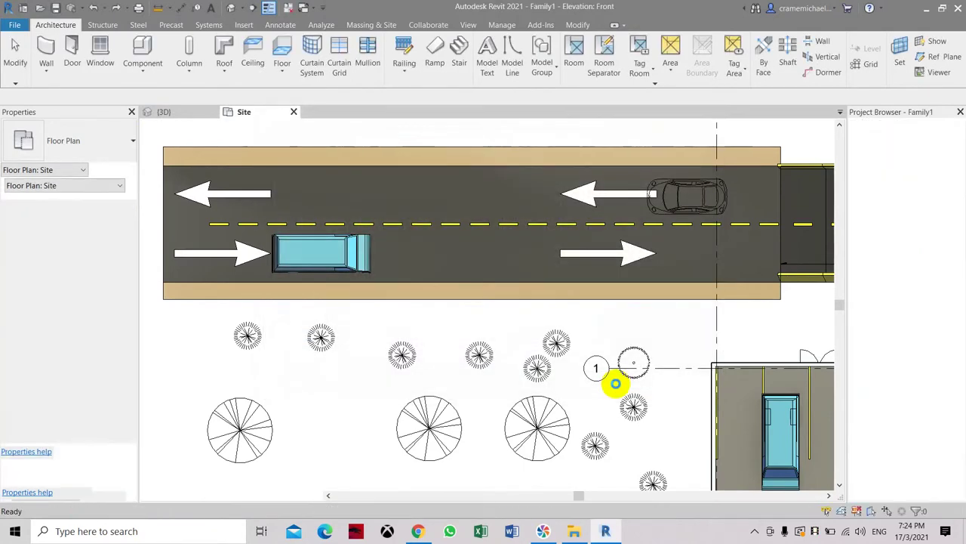
Open Family1's Back elevation, then its Ref. Level floor plan.
middle_click_drag(503, 330, 431, 289)
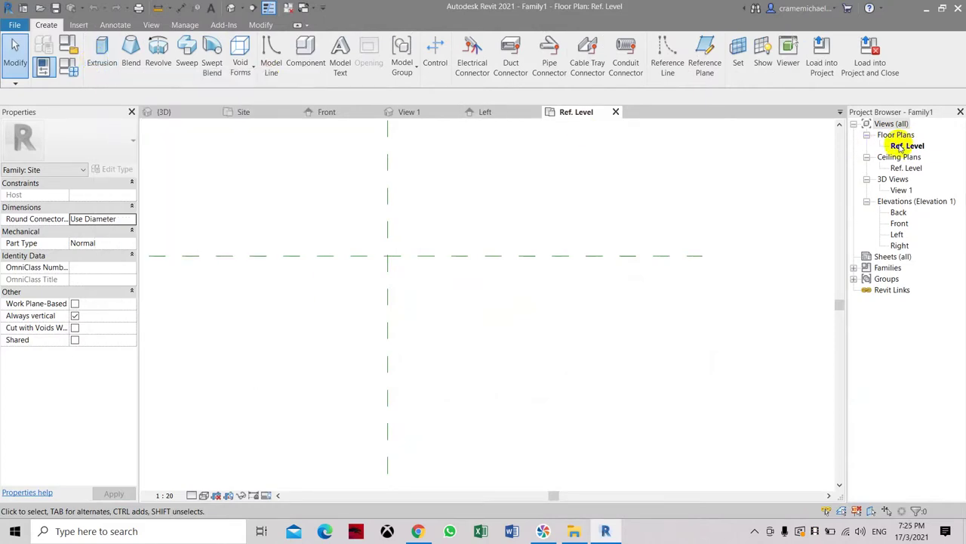
double_click(898, 213)
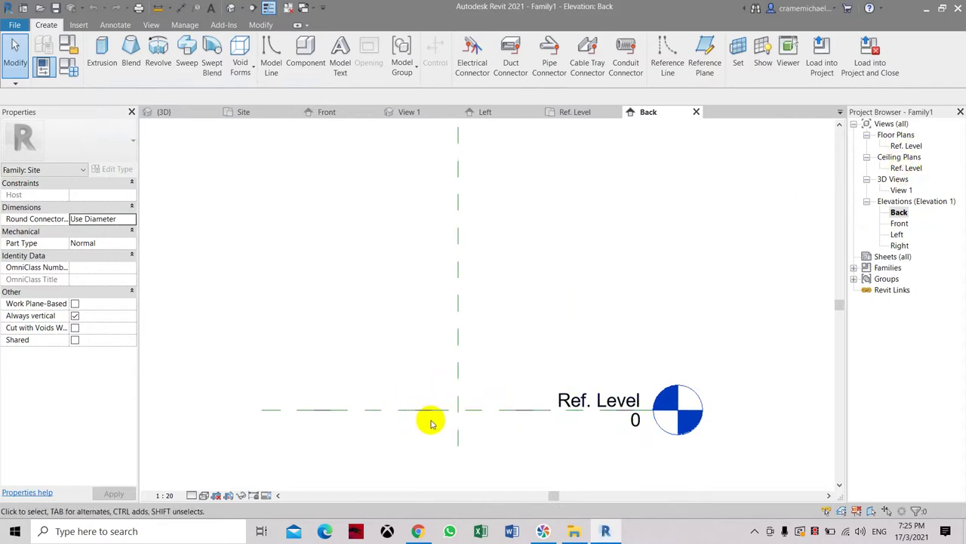
double_click(906, 146)
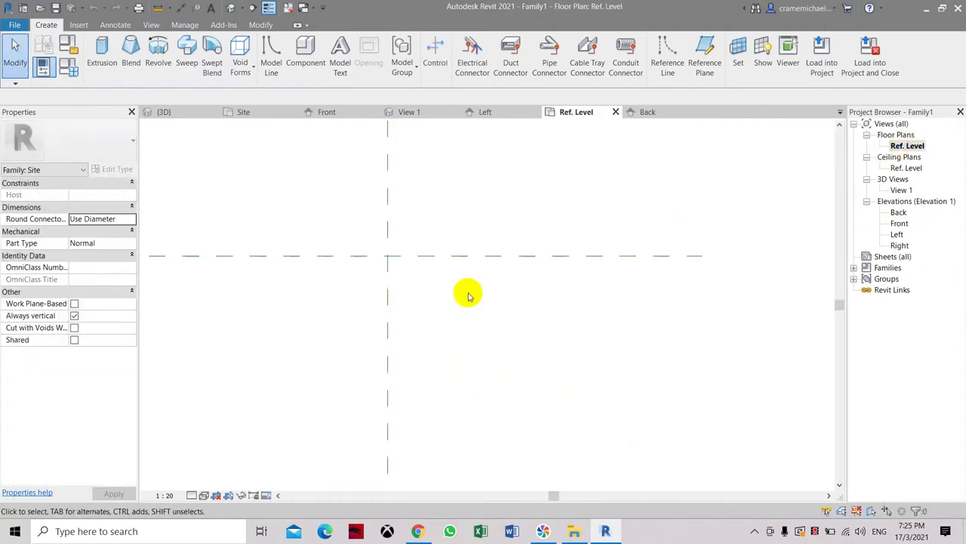
middle_click_drag(385, 279, 384, 302)
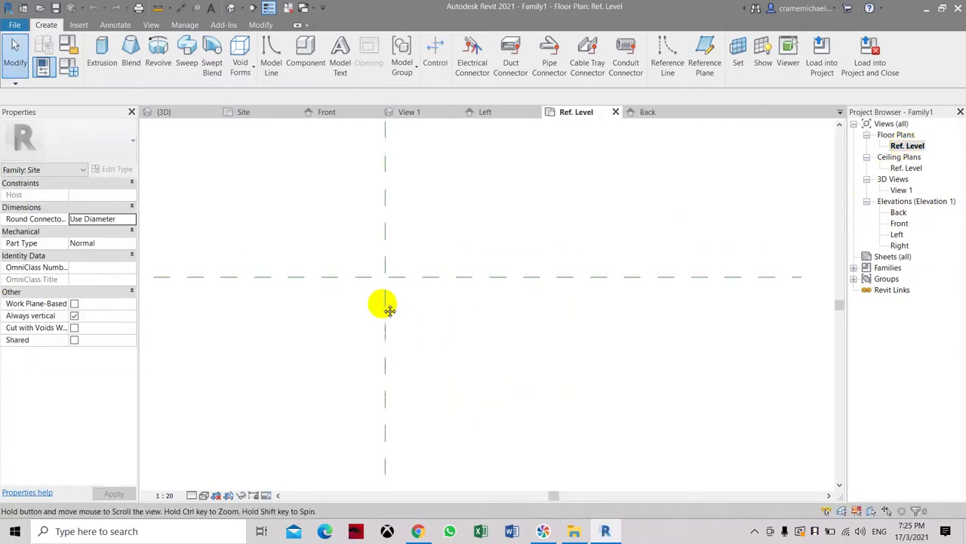
Sketch a 620 × 120 extrusion rectangle straddling the horizontal reference plane.
left_click(100, 65)
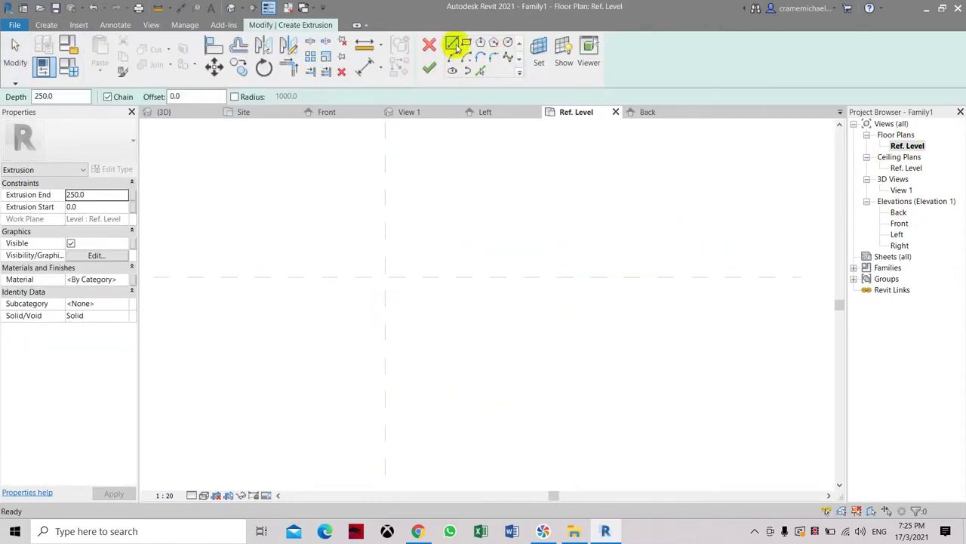
left_click(466, 43)
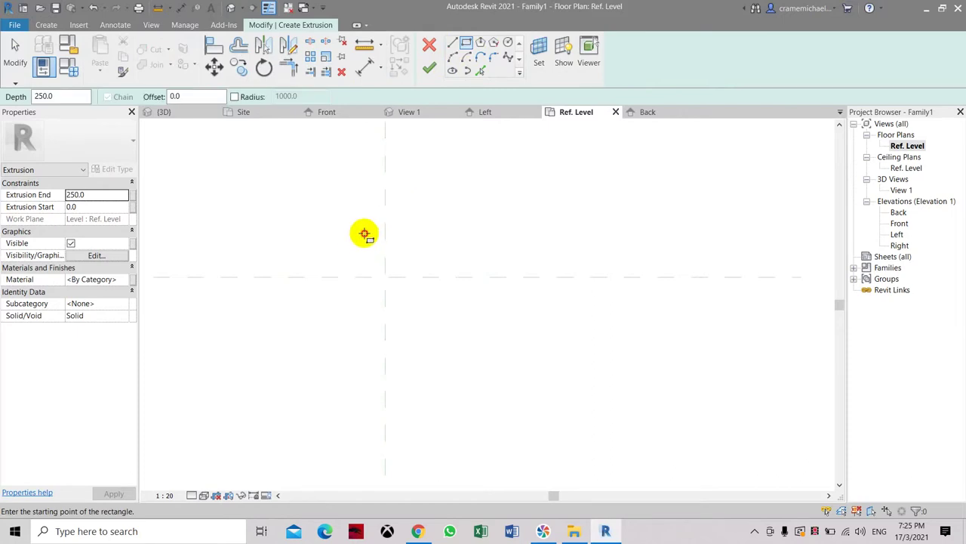
left_click(365, 161)
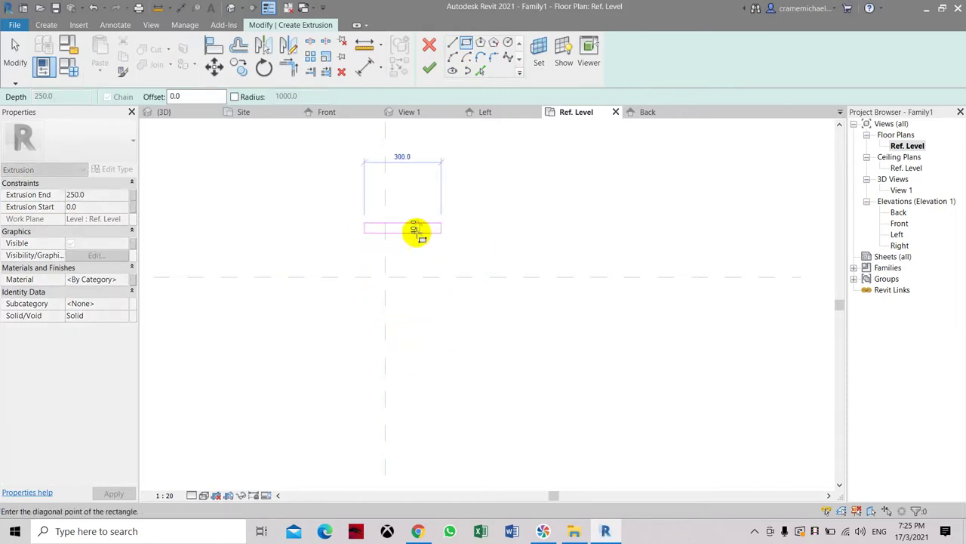
key("Escape")
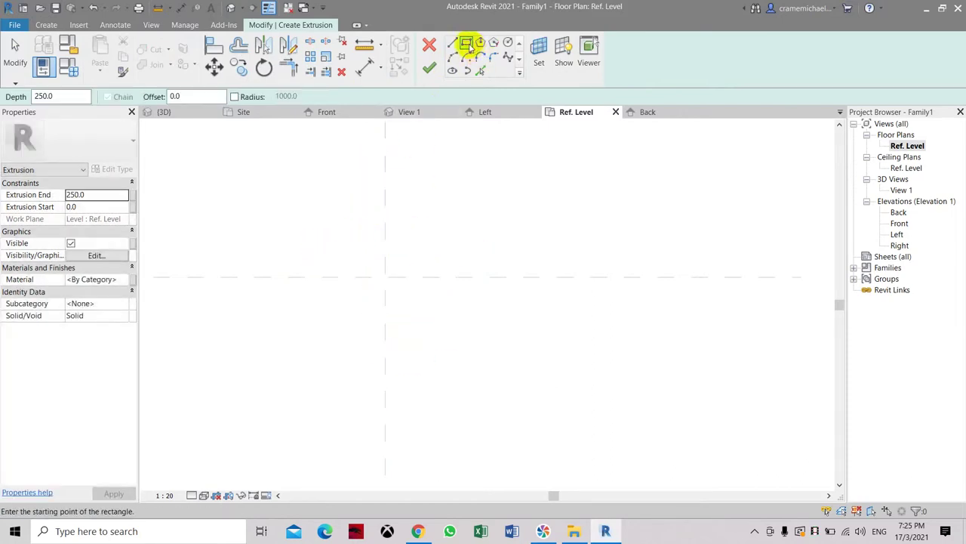
left_click(312, 264)
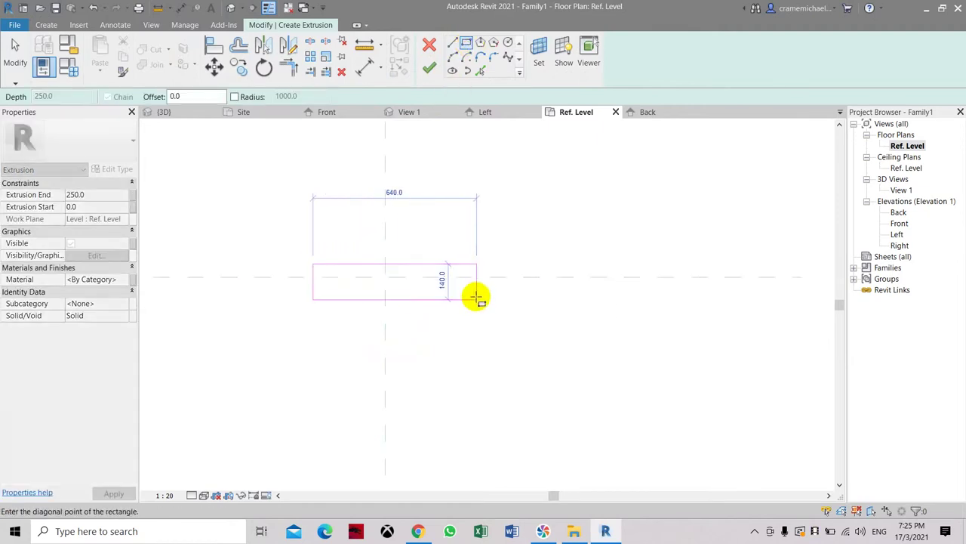
left_click(472, 294)
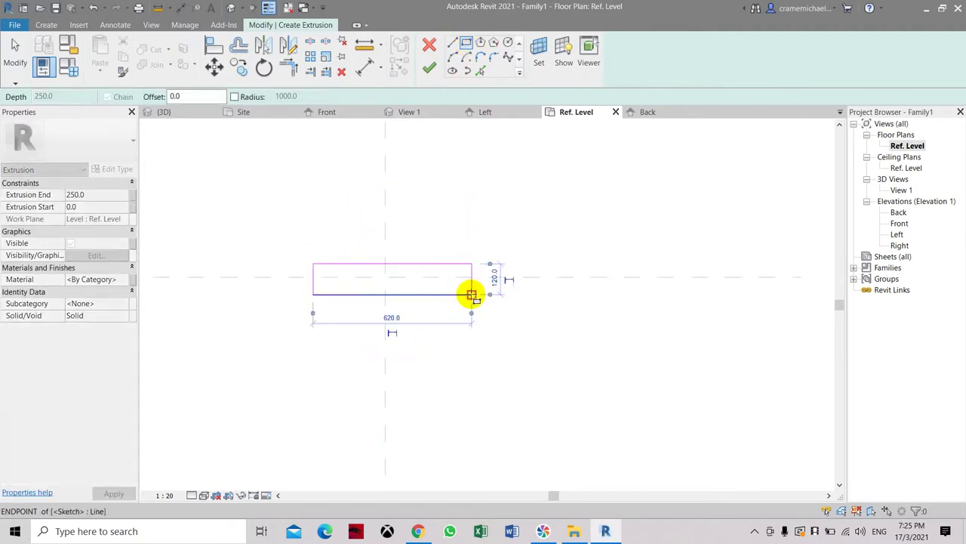
left_click(370, 68)
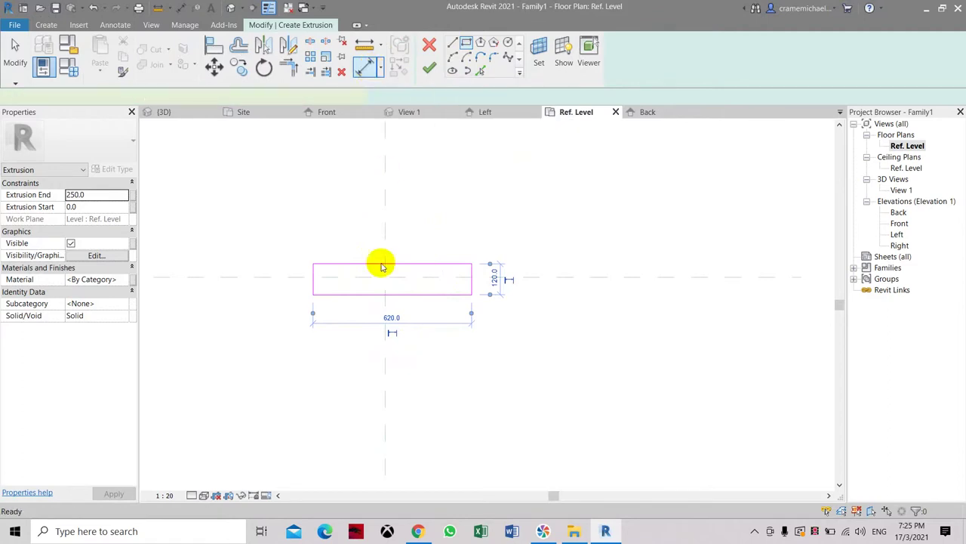
Centre the rectangle on the vertical reference plane with an EQ aligned dimension.
left_click(314, 278)
left_click(383, 253)
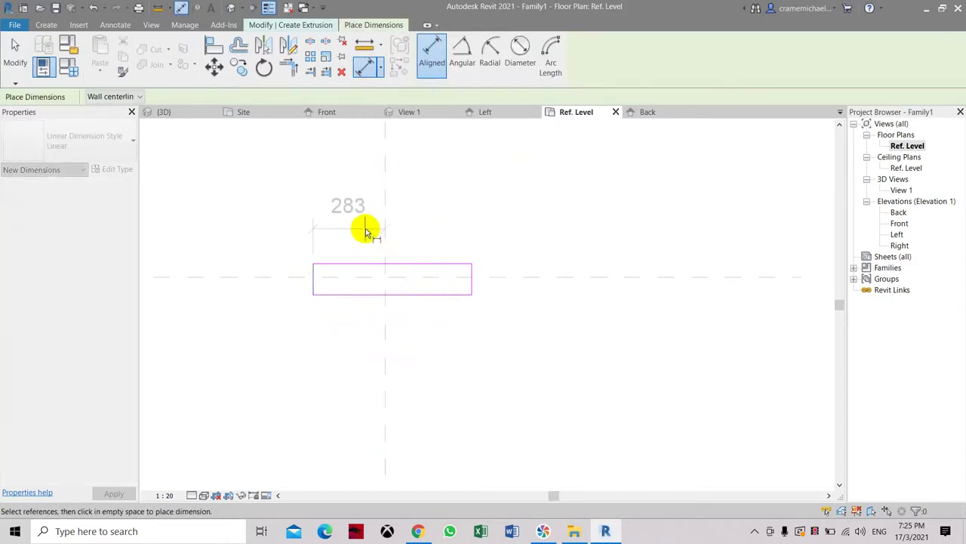
left_click(366, 233)
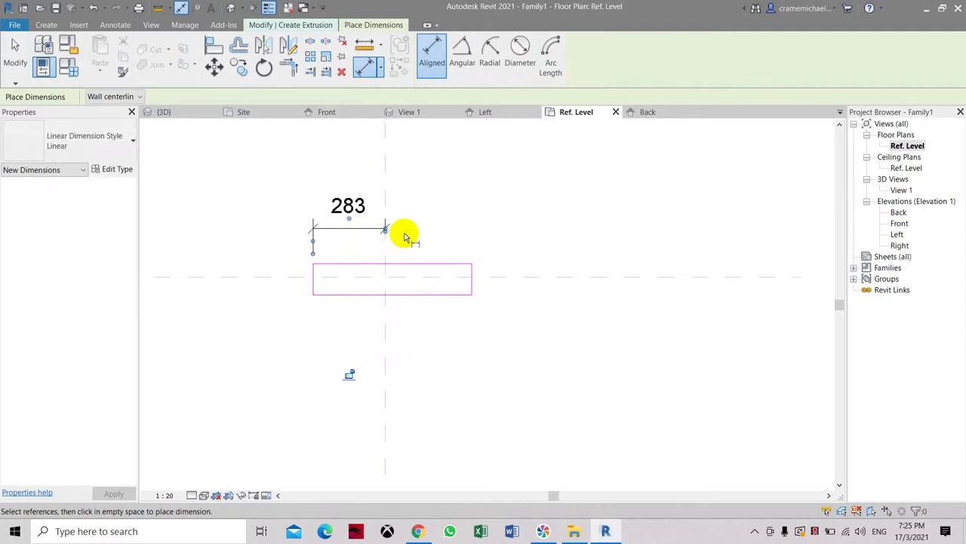
left_click(432, 49)
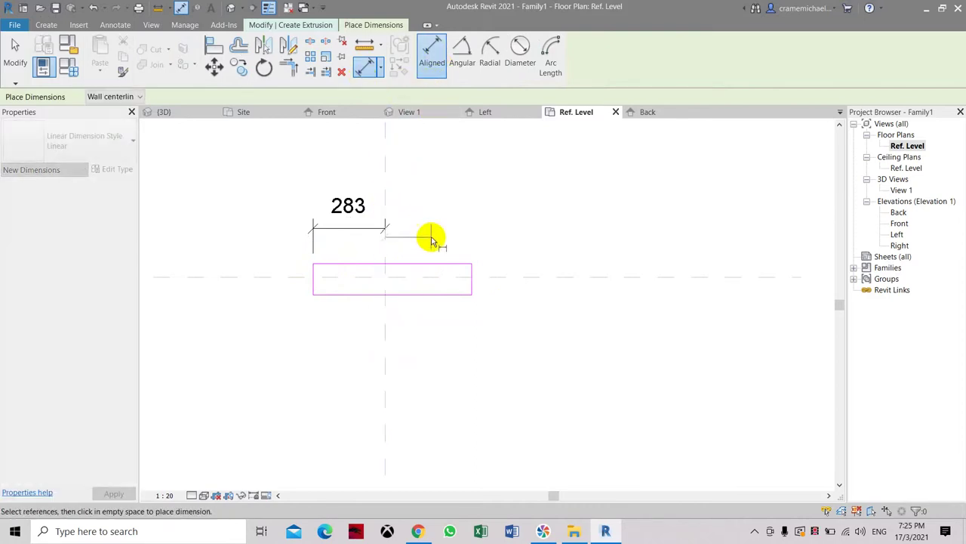
key("Escape")
key("Escape")
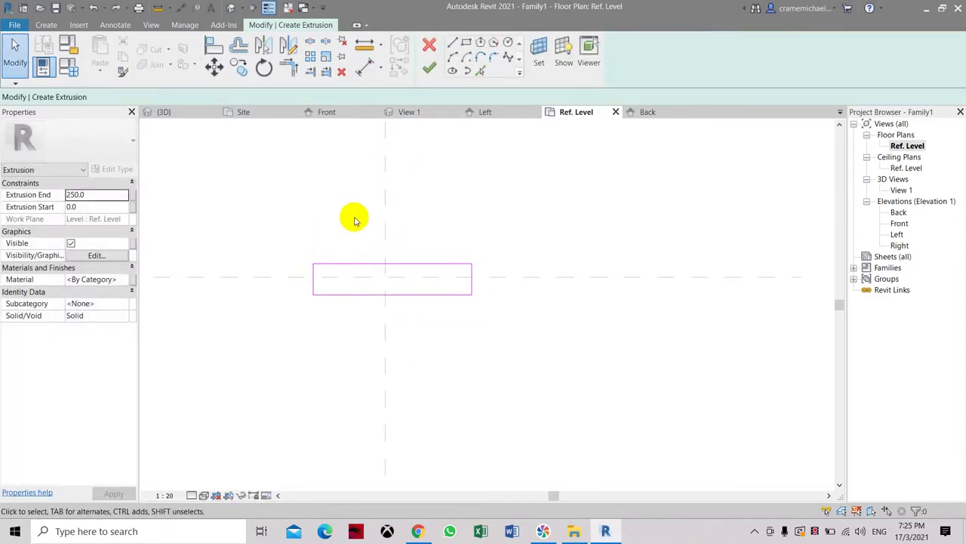
left_click(370, 68)
left_click(310, 284)
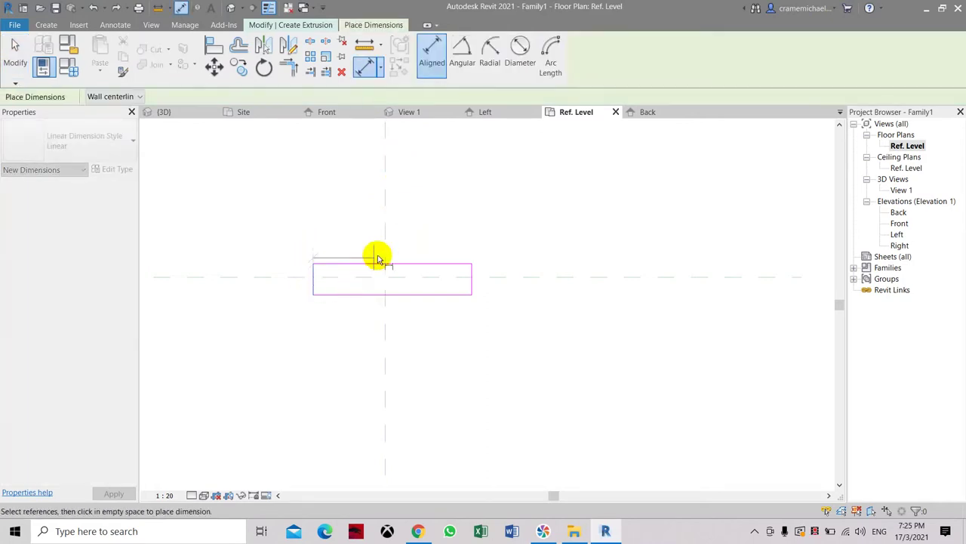
left_click(384, 245)
left_click(469, 270)
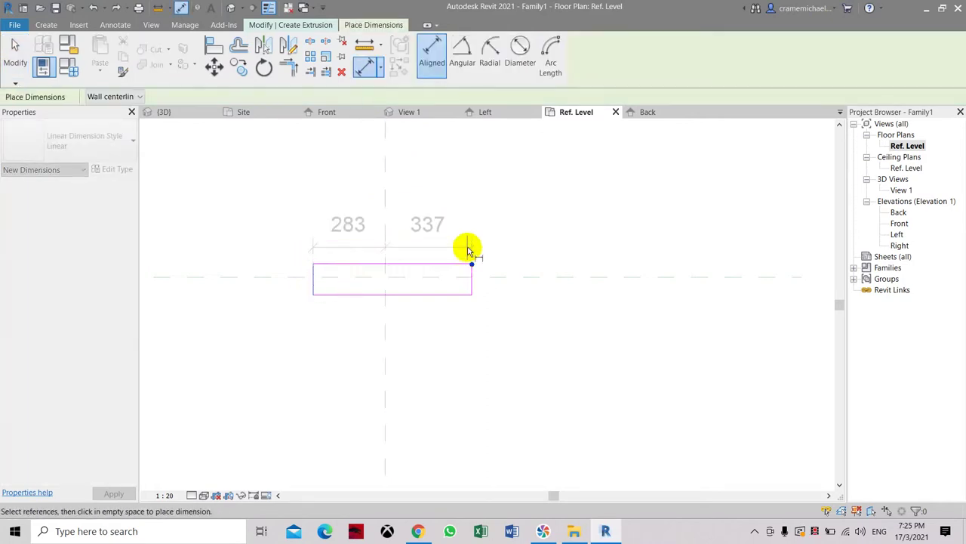
left_click(467, 242)
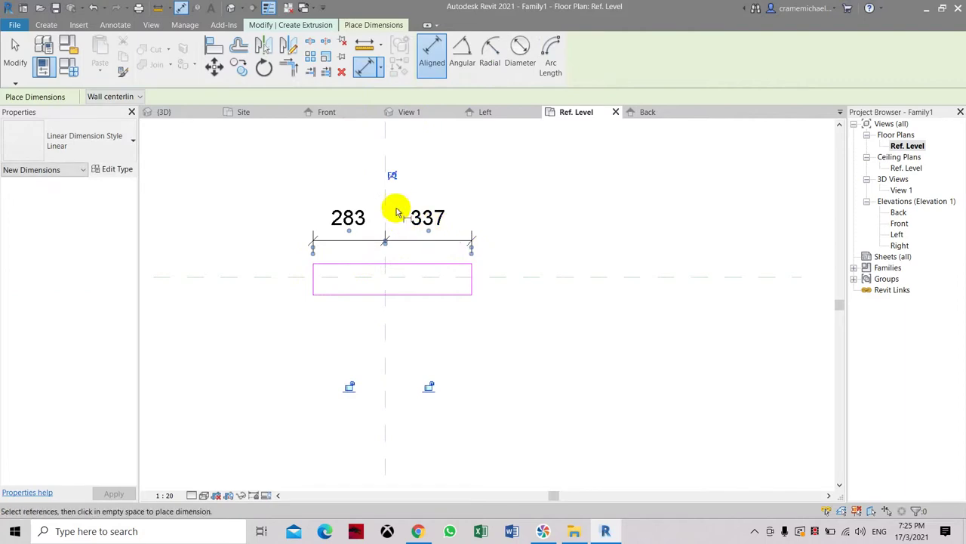
left_click(392, 176)
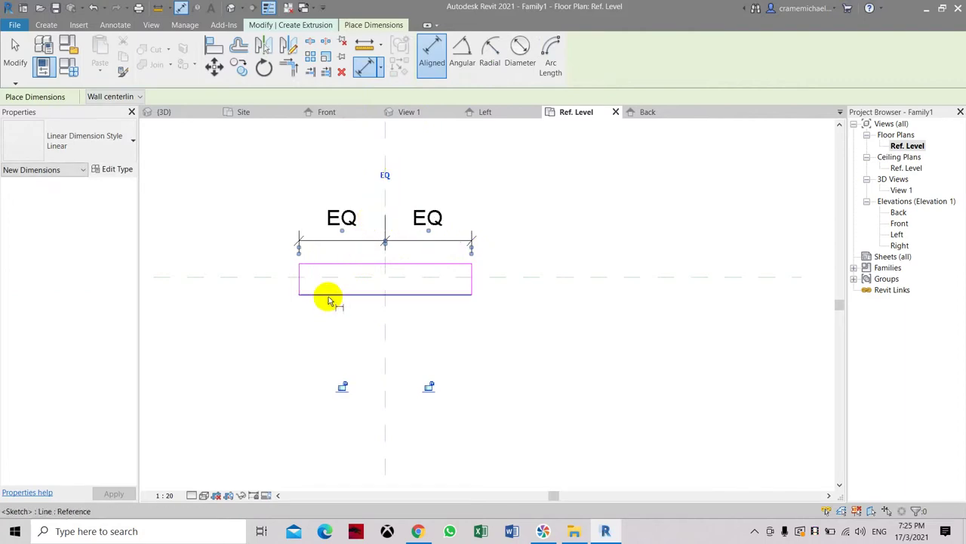
left_click(369, 65)
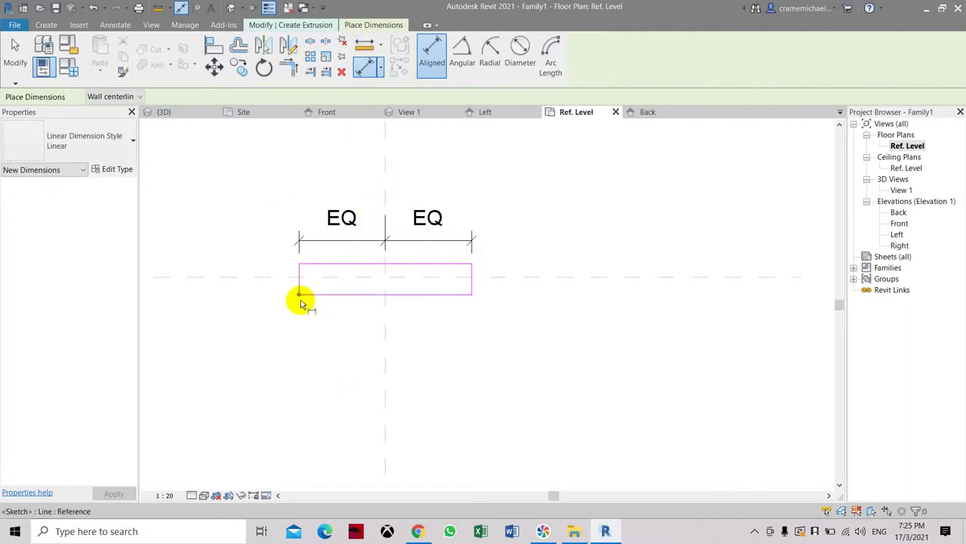
Add a 675 overall width dimension below the rectangle.
left_click(299, 295)
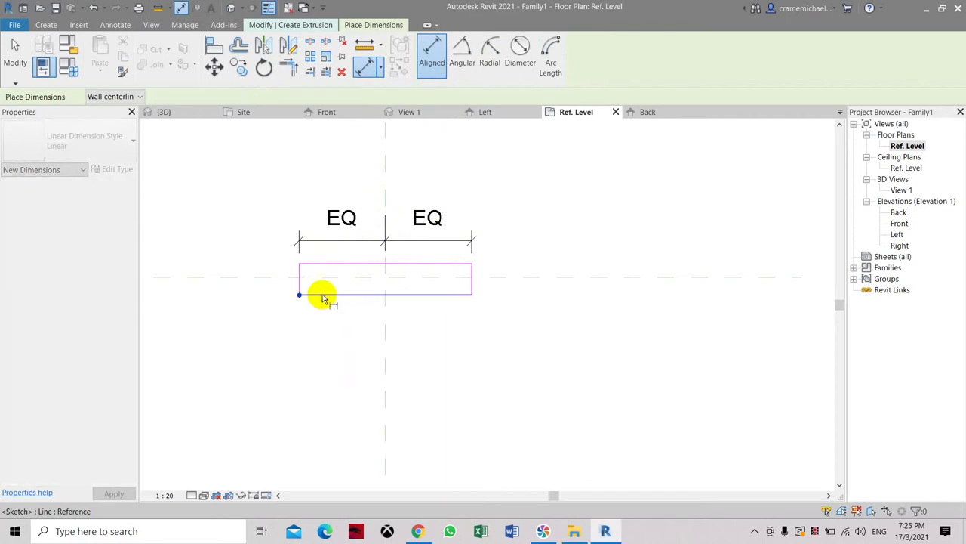
left_click(465, 293)
left_click(437, 337)
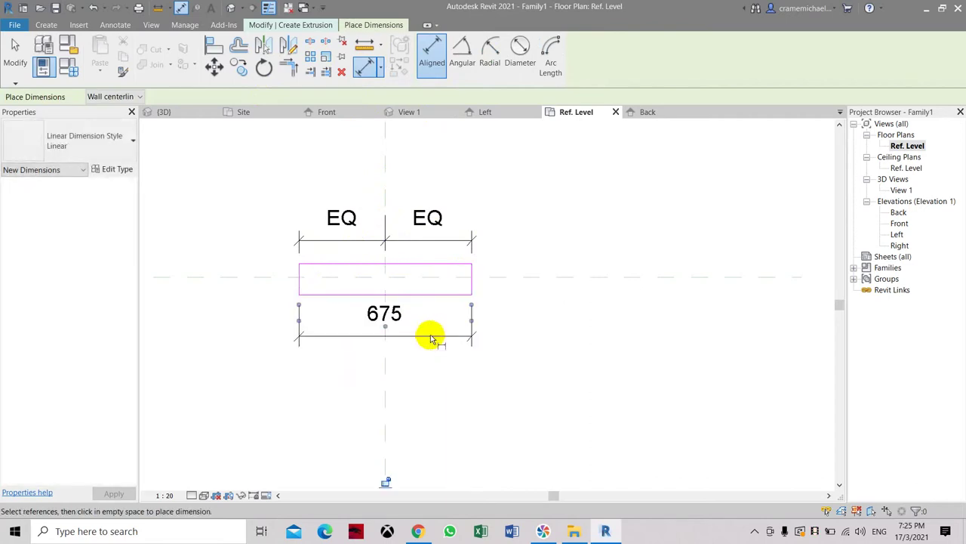
Delete the original 675 length dimension.
key("Escape")
key("Escape")
left_click(442, 309)
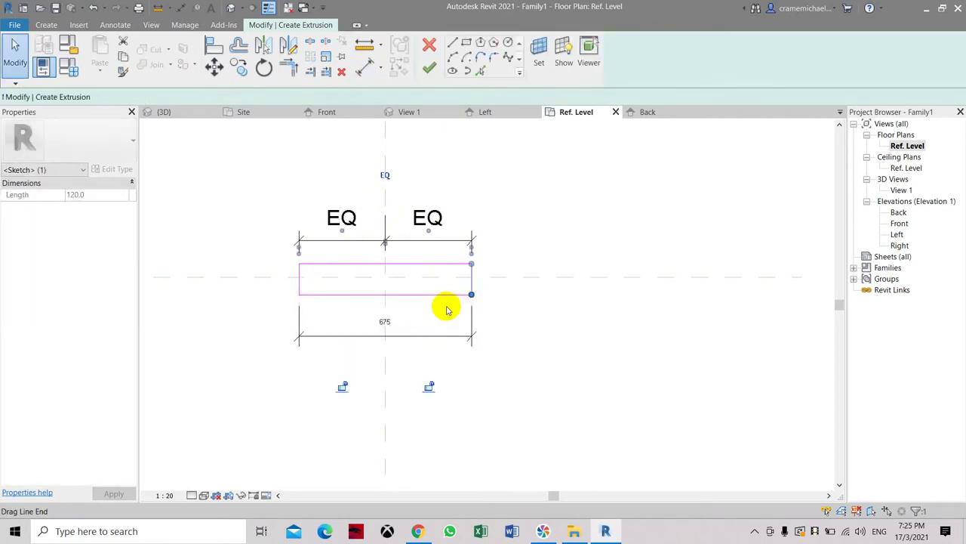
left_click(388, 325)
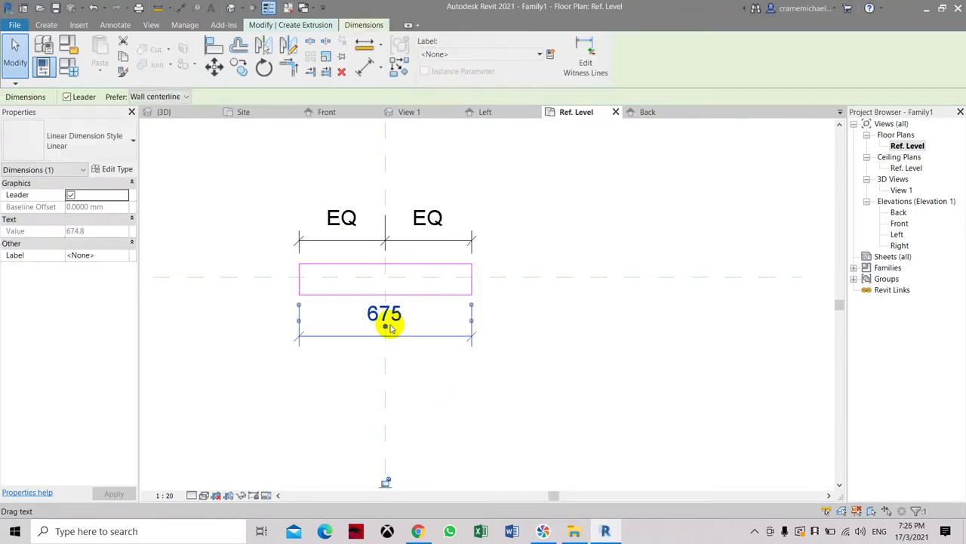
left_click(470, 278)
left_click(382, 321)
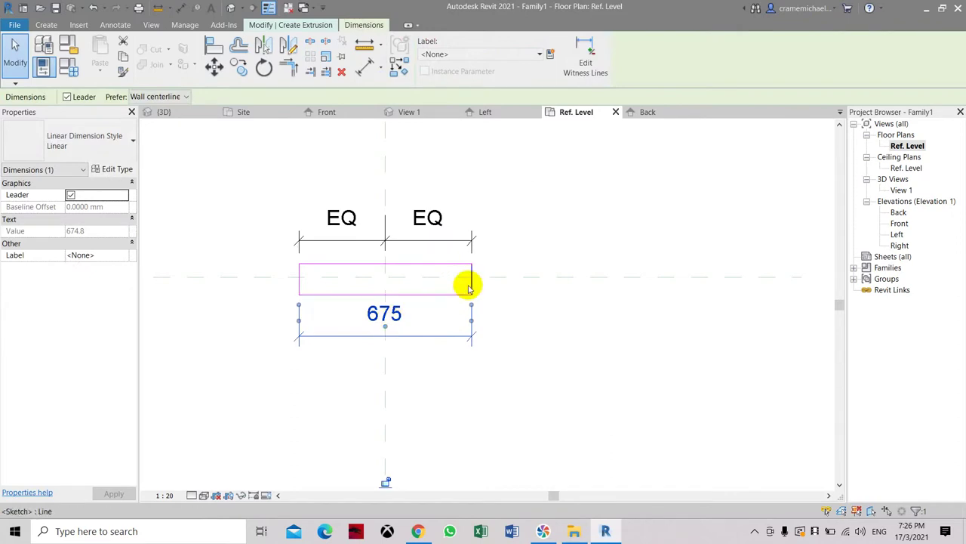
left_click(468, 279)
left_click(388, 324)
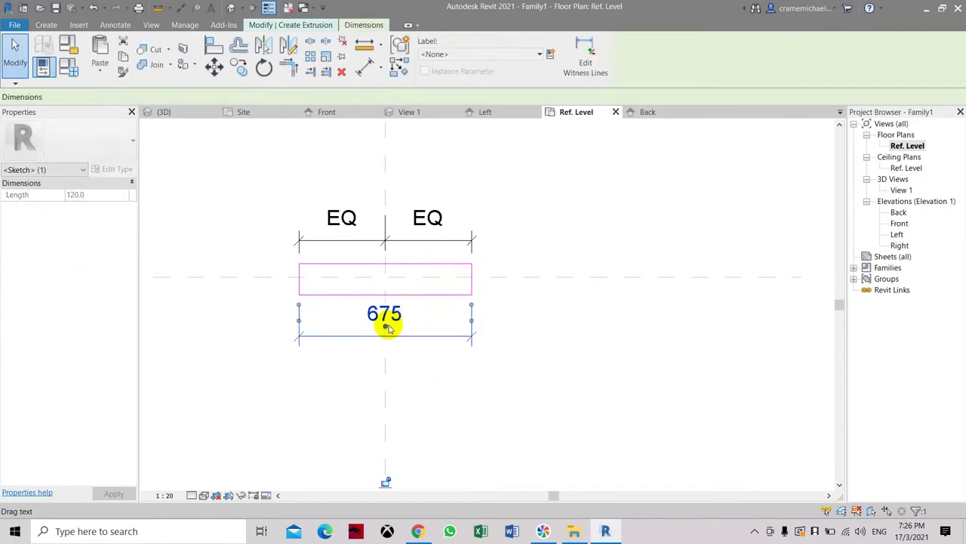
left_click(471, 294)
left_click(472, 293)
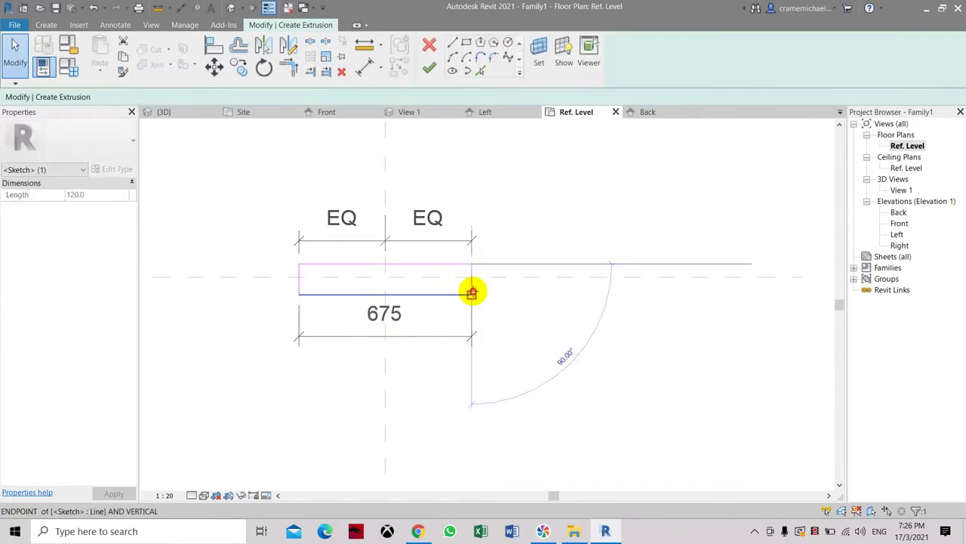
left_click(385, 321)
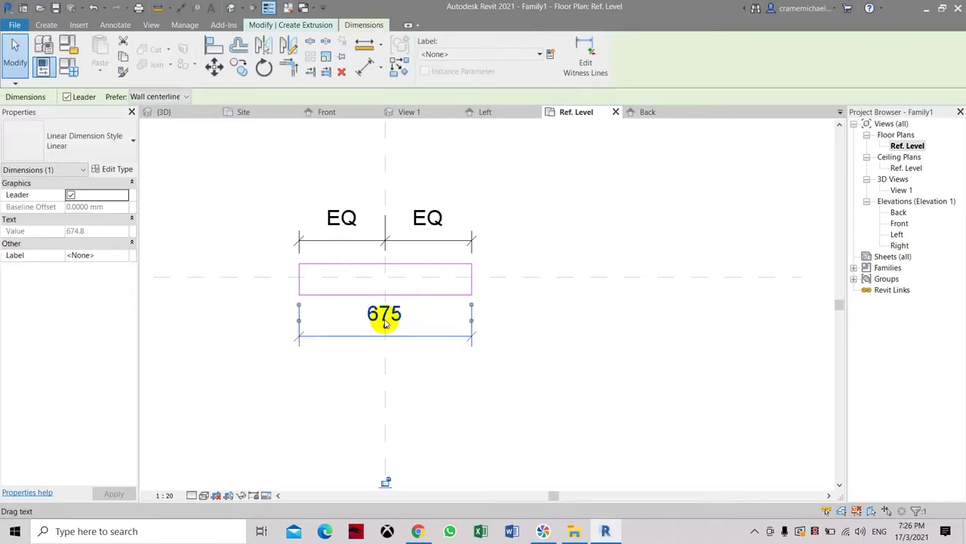
left_click(287, 300)
left_click(299, 323)
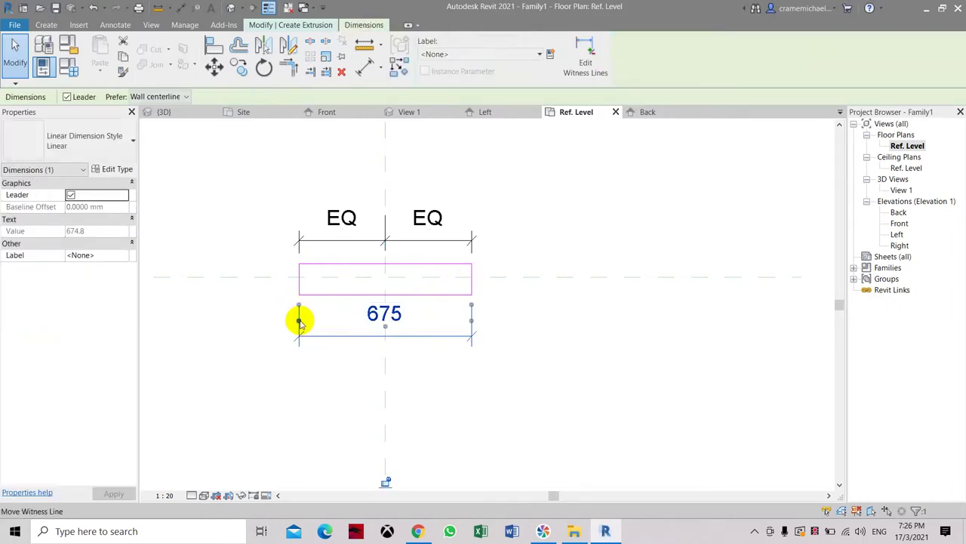
key("Delete")
Re-place the 675 length dimension across the rectangle's ends, below it.
left_click(360, 70)
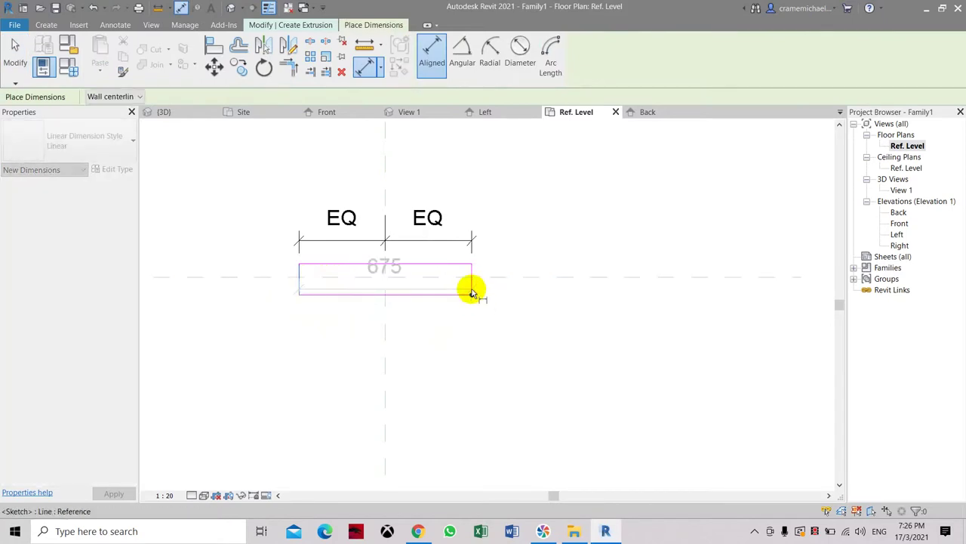
key("Escape")
left_click(360, 70)
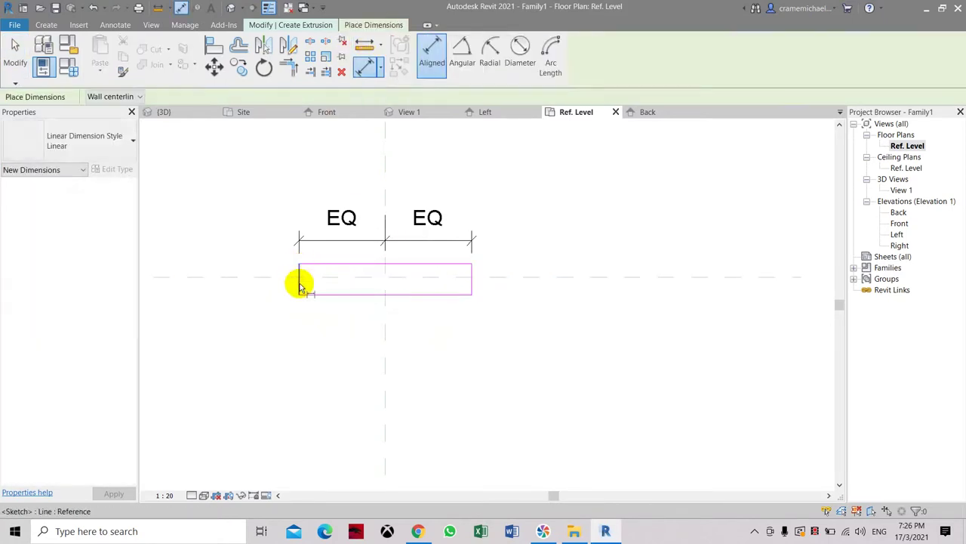
left_click(471, 284)
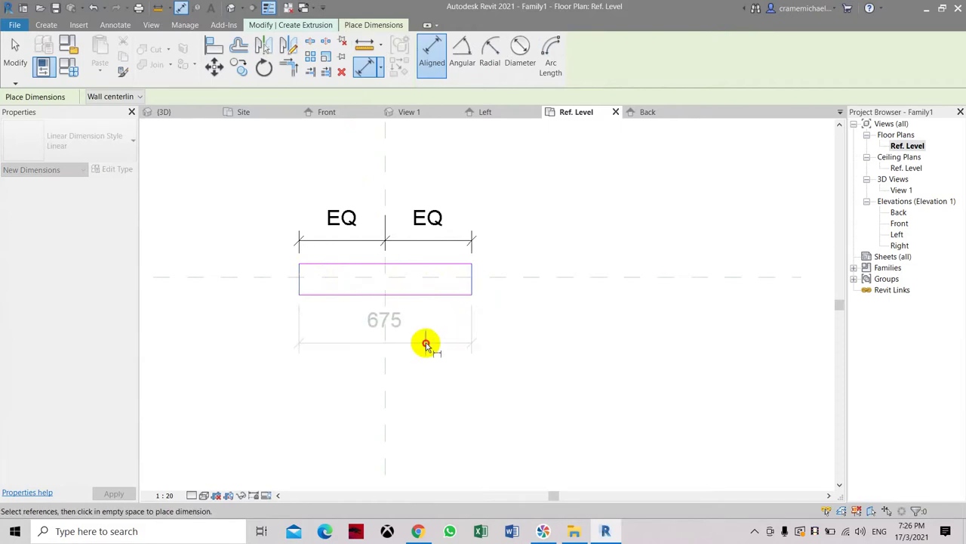
left_click(395, 328)
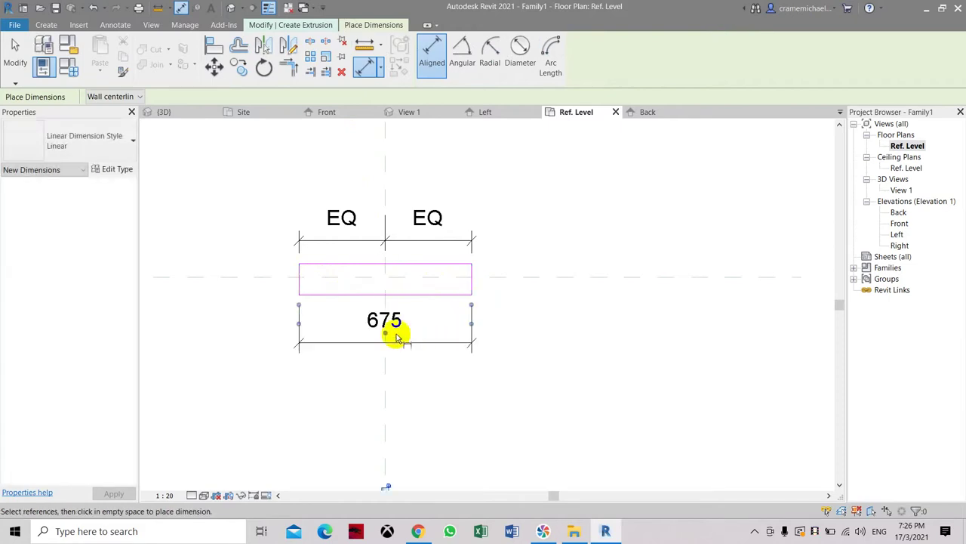
Check the right edge and length dimension, now 1163 split into 663 and 500.
key("Escape")
key("Escape")
left_click(471, 286)
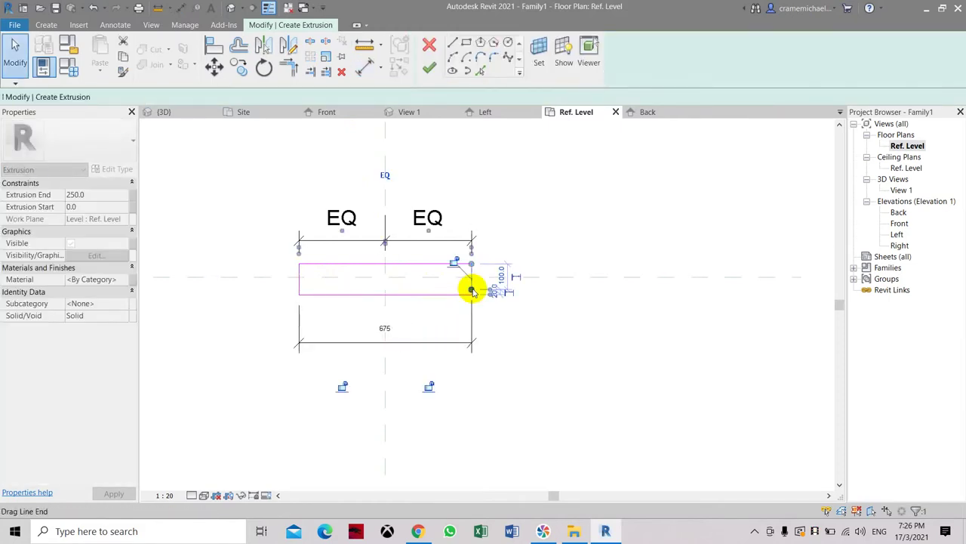
key("Escape")
left_click(471, 284)
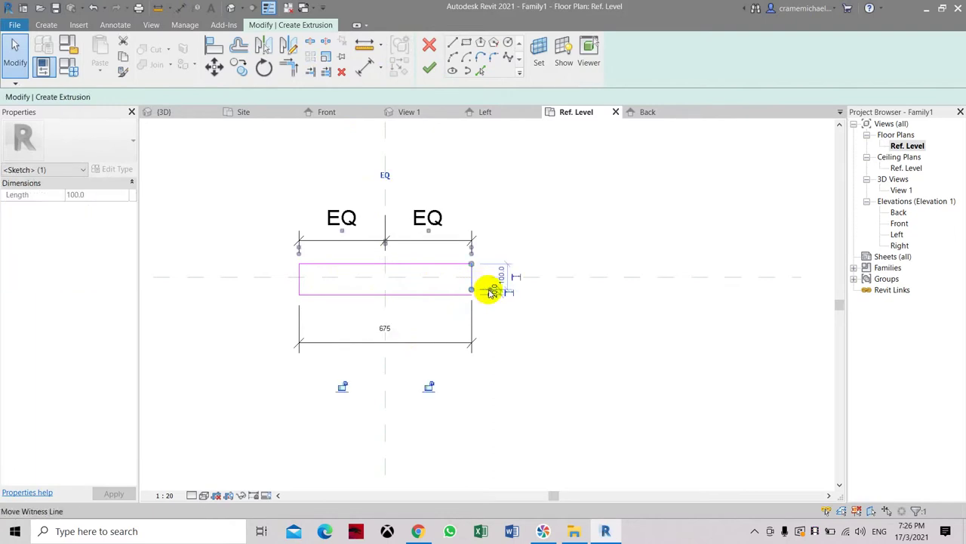
key("Escape")
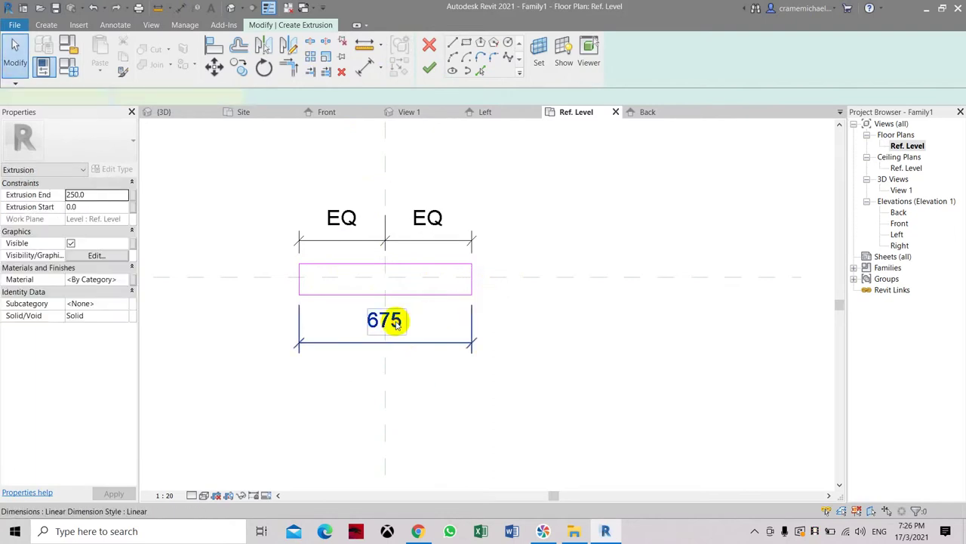
left_click(394, 323)
key("Escape")
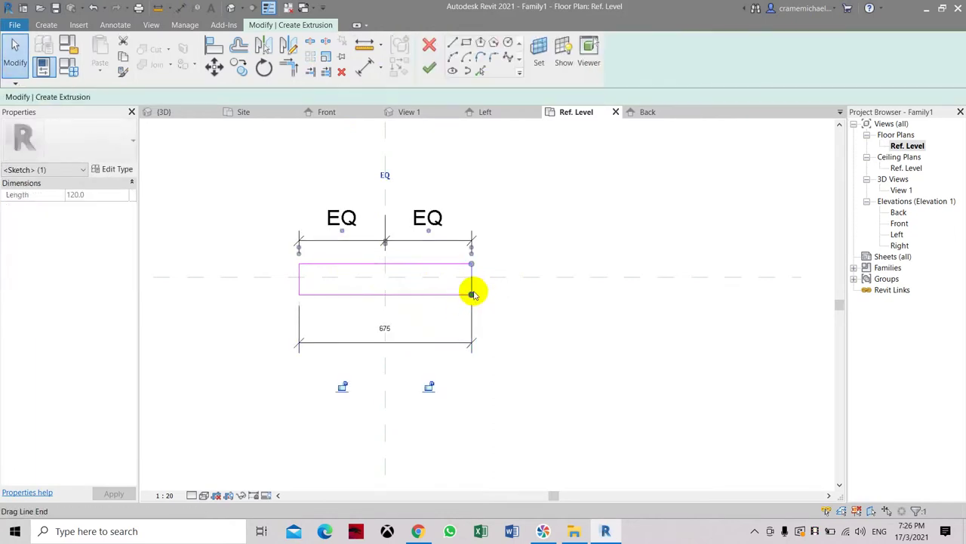
left_click(390, 322)
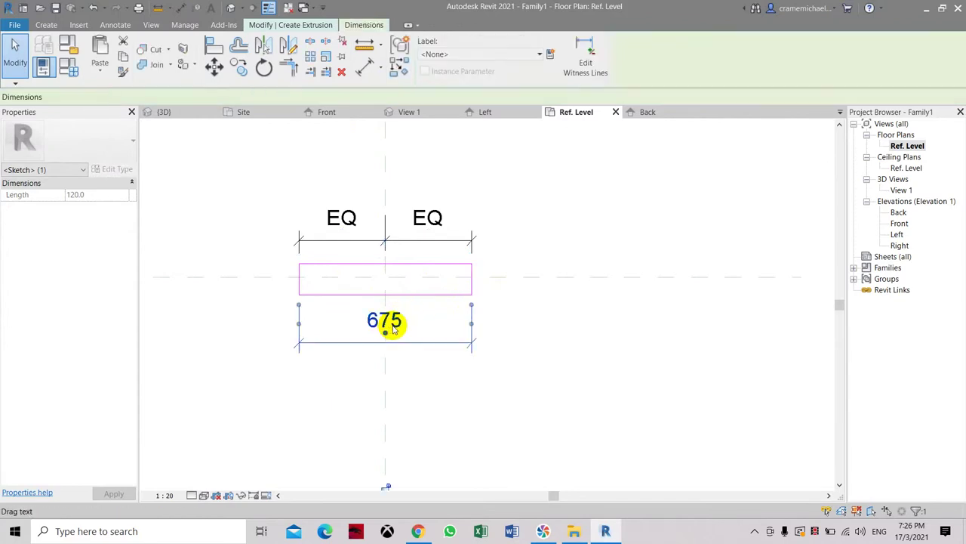
scroll(471, 300, "up", 2)
left_click(470, 284)
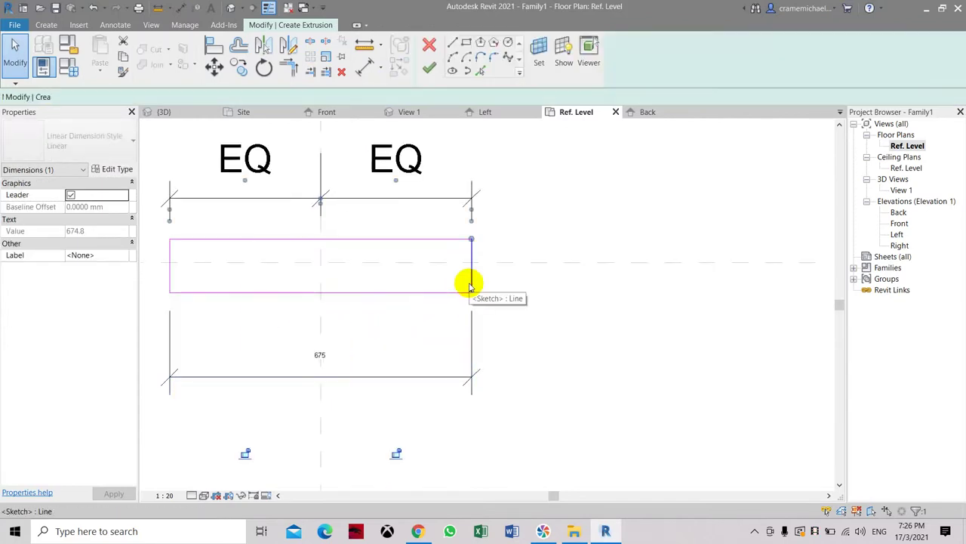
left_click(315, 356)
key("Escape")
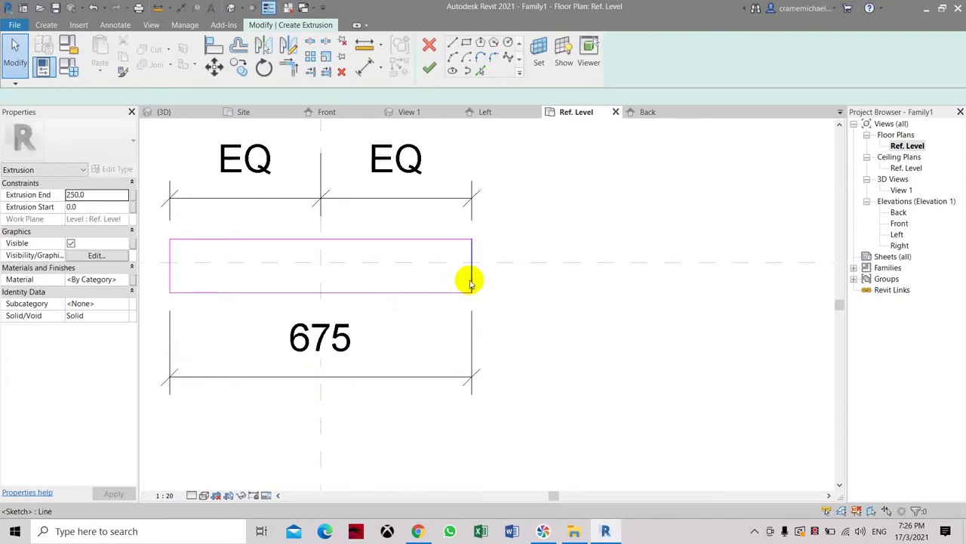
left_click(469, 284)
left_click(321, 356)
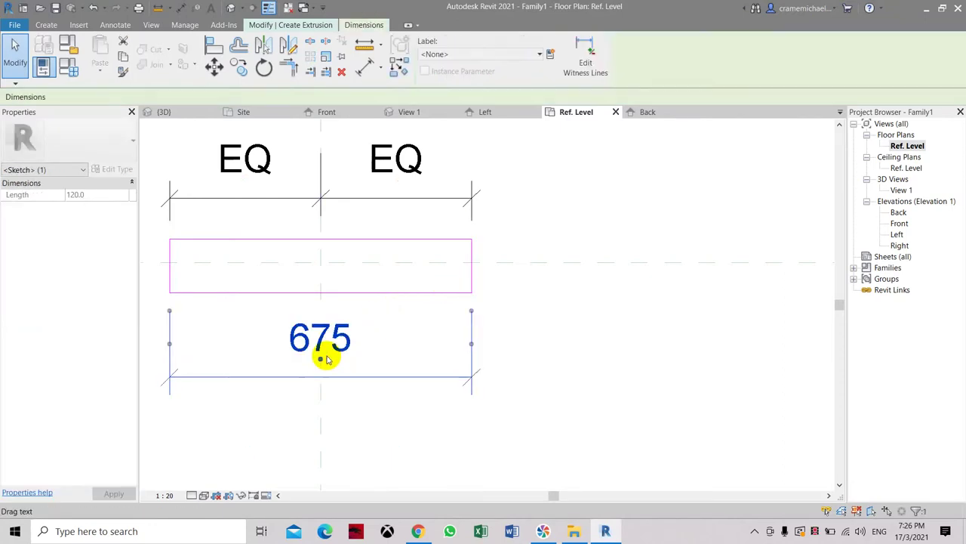
key("Escape")
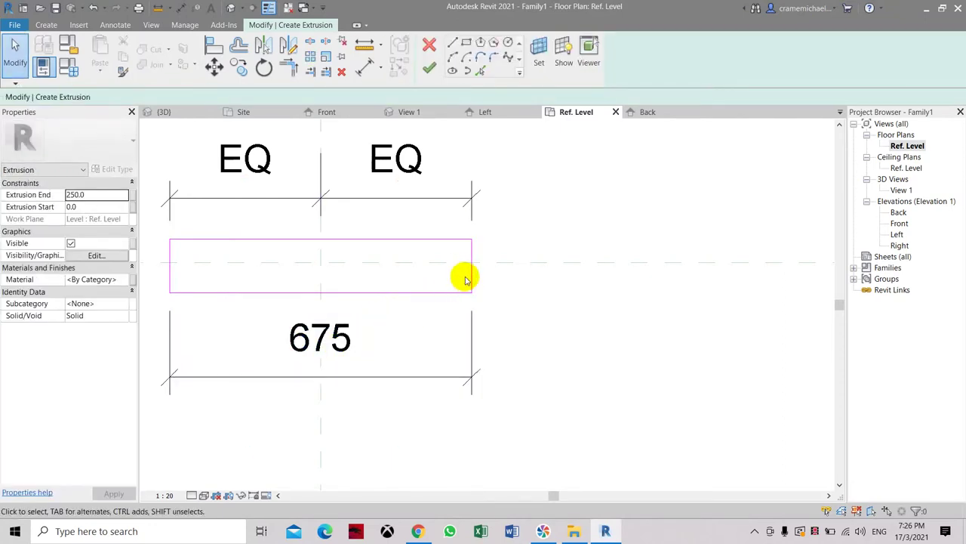
left_click(468, 277)
left_click(322, 357)
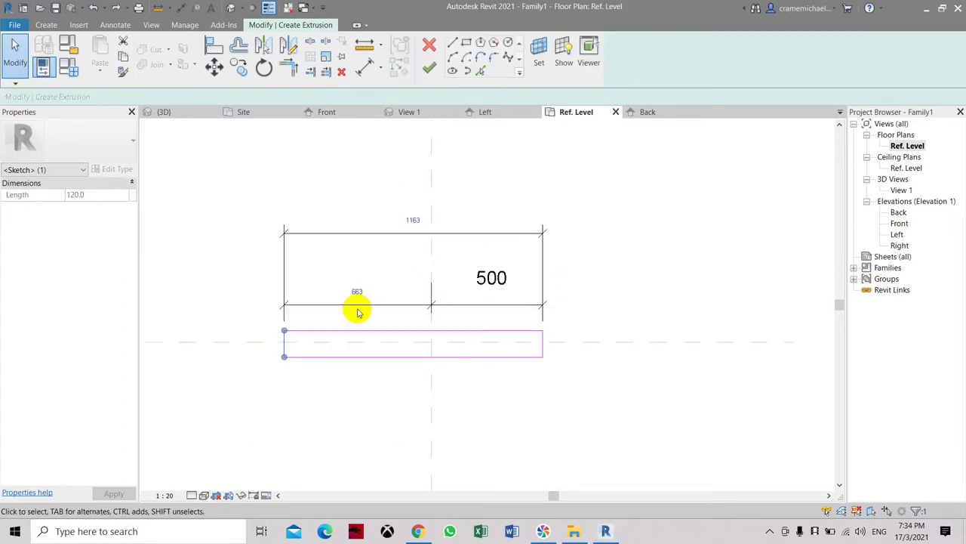
scroll(341, 302, "up", 3)
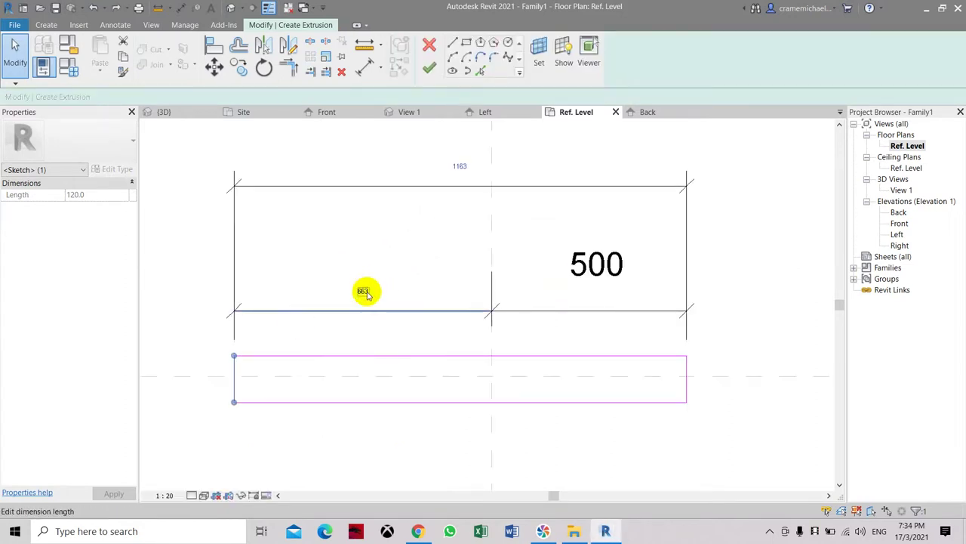
Set the left half of the rectangle's width to 500.
left_click(366, 291)
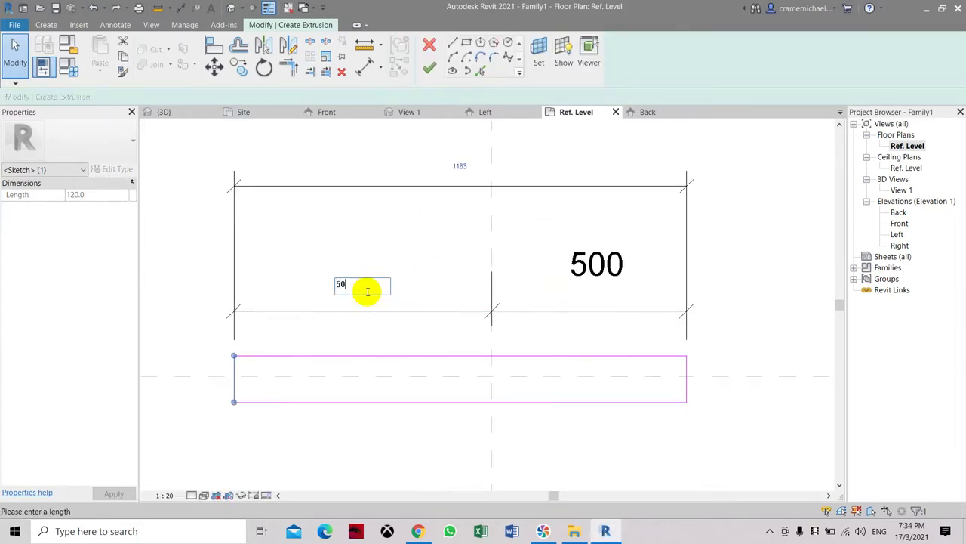
key("Return")
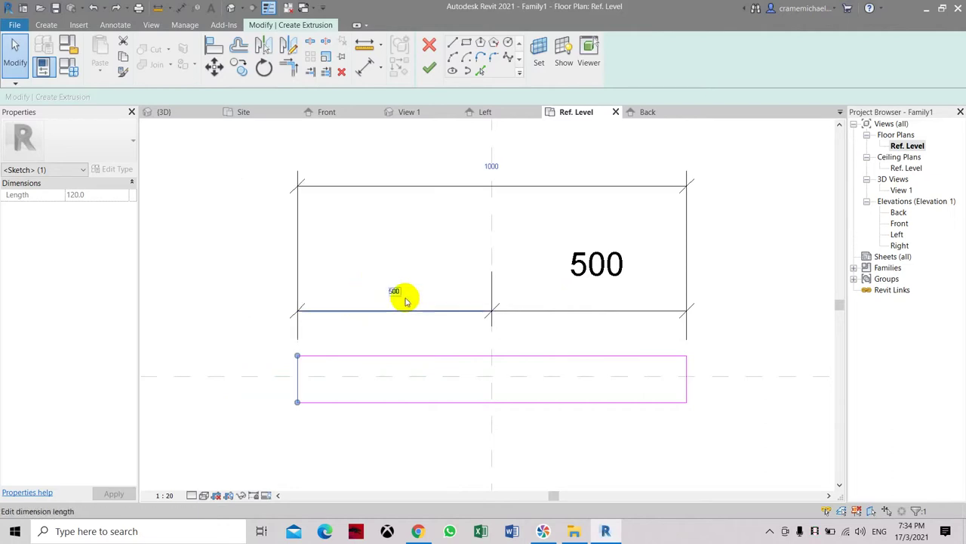
left_click(523, 243)
scroll(523, 243, "down", 1)
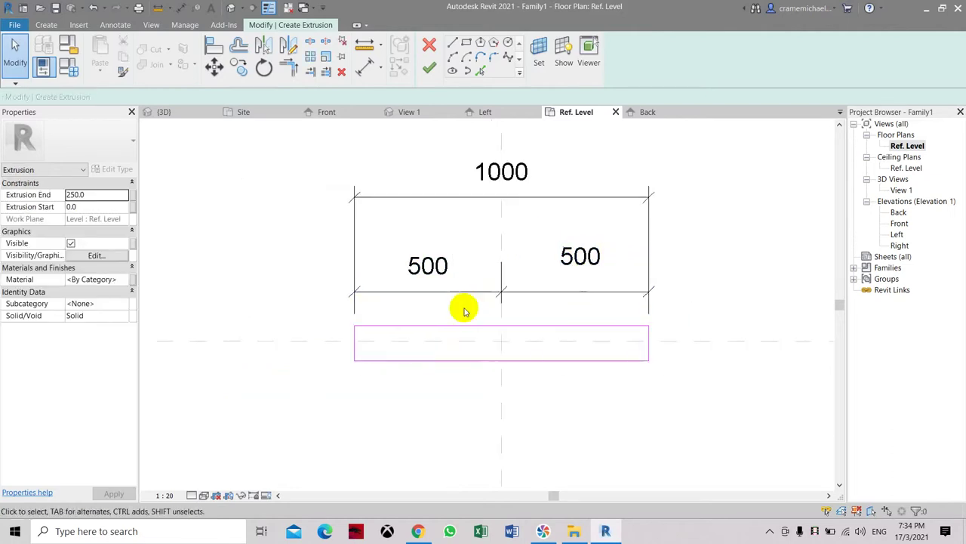
Dimension the rectangle's top edge and set its offset to 75.
left_click(366, 68)
scroll(352, 339, "up", 2)
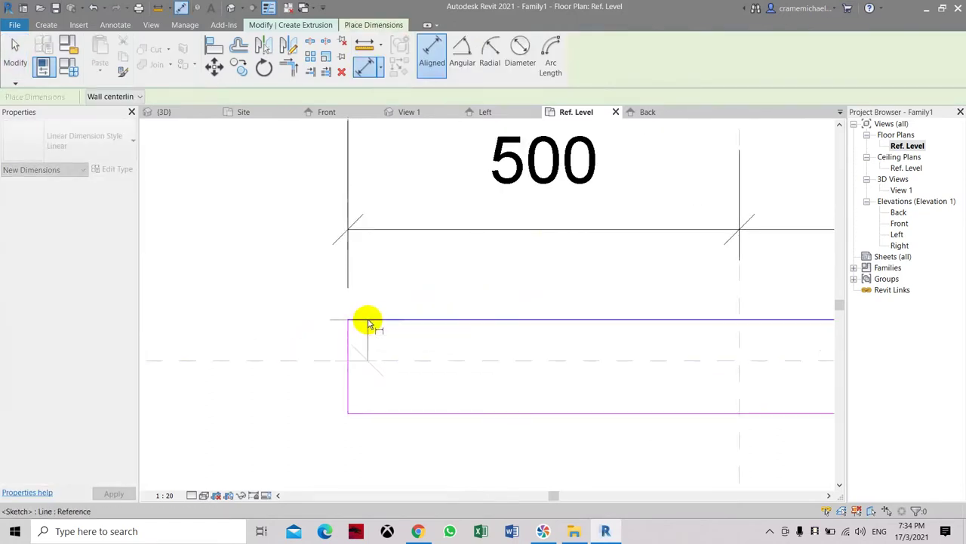
left_click(368, 323)
left_click(288, 306)
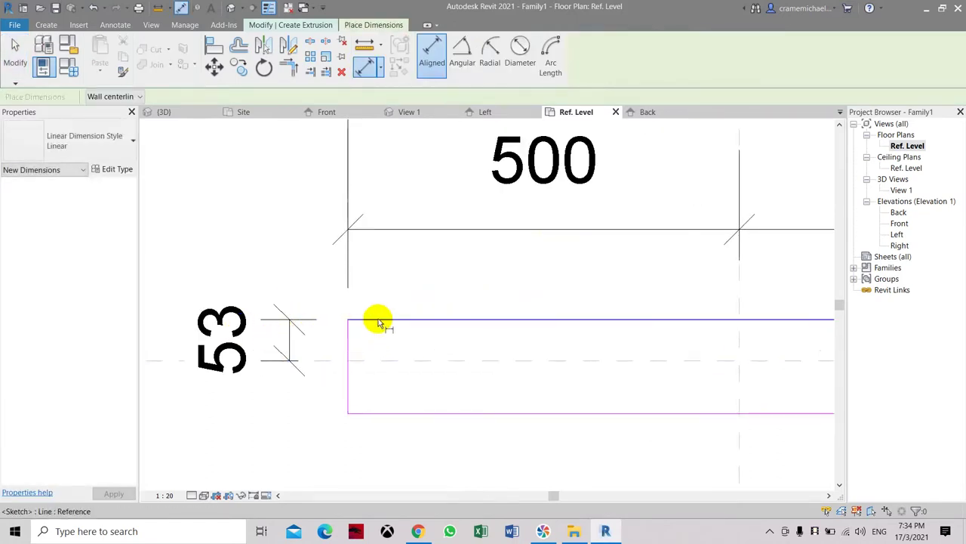
key("Escape")
key("Escape")
scroll(423, 324, "down", 1)
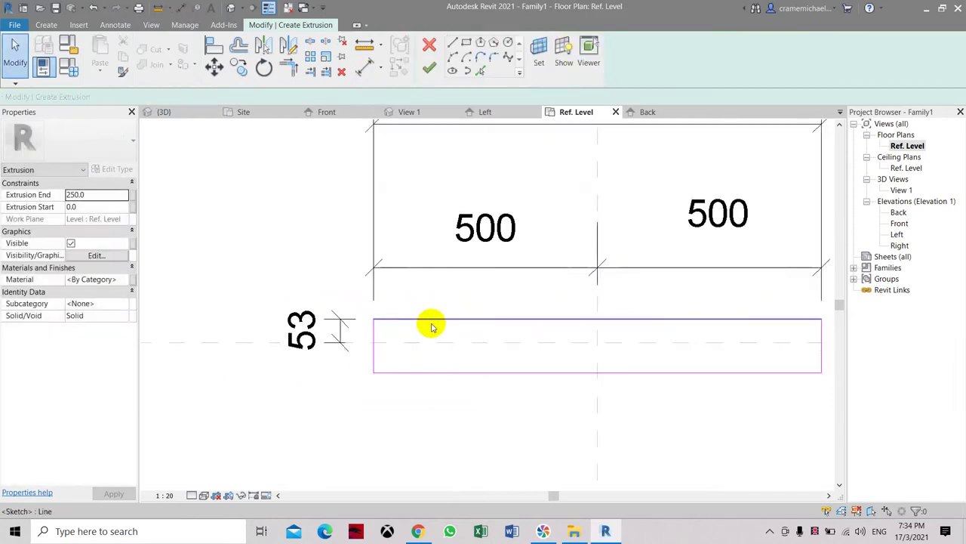
left_click(434, 321)
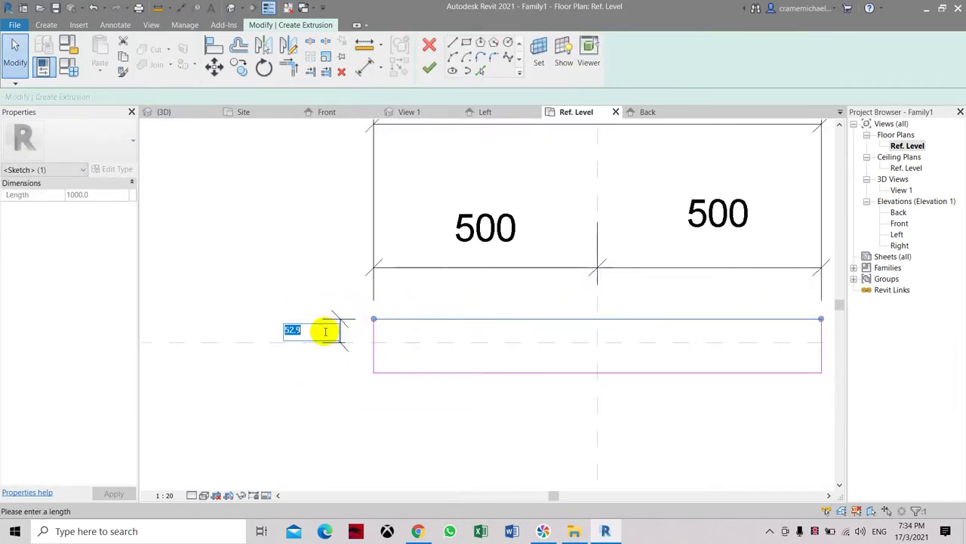
left_click(324, 330)
type("75")
key("Return")
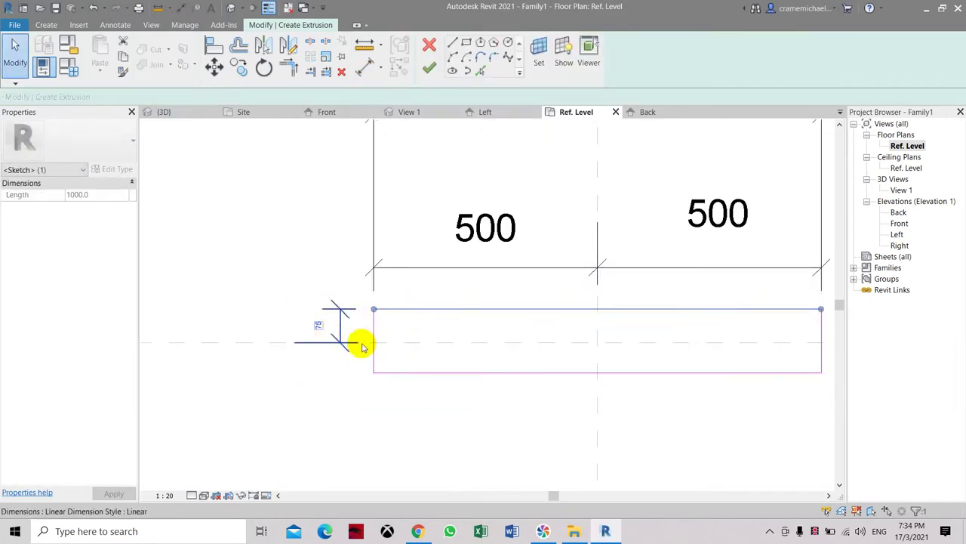
key("Escape")
Dimension from the centre plane and set the bottom line's height to 75.
left_click(363, 65)
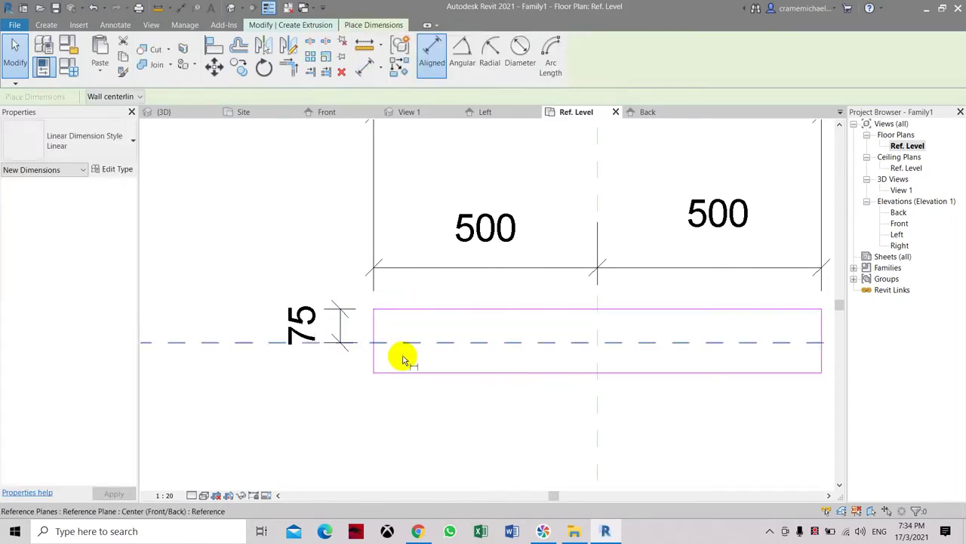
left_click(411, 347)
scroll(345, 354, "up", 2)
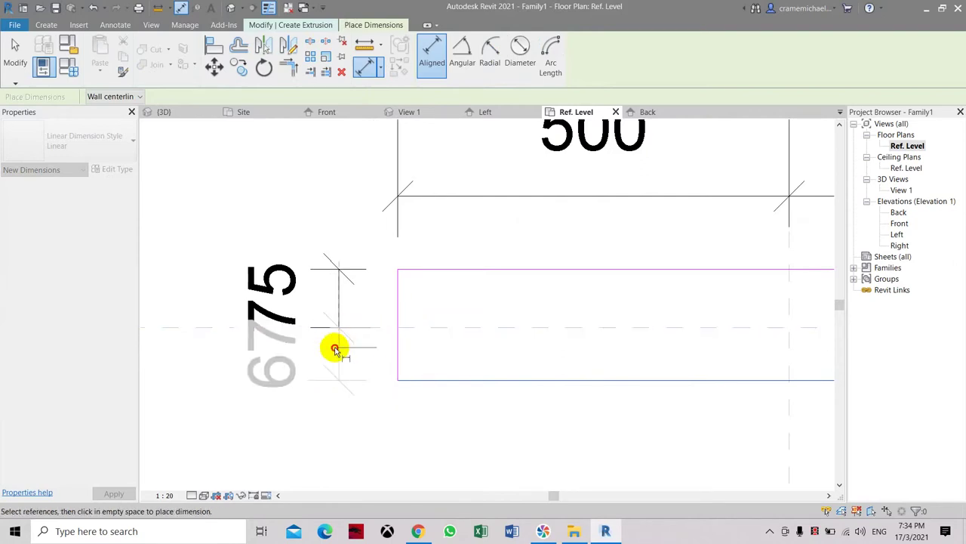
left_click(335, 349)
key("Escape")
key("Escape")
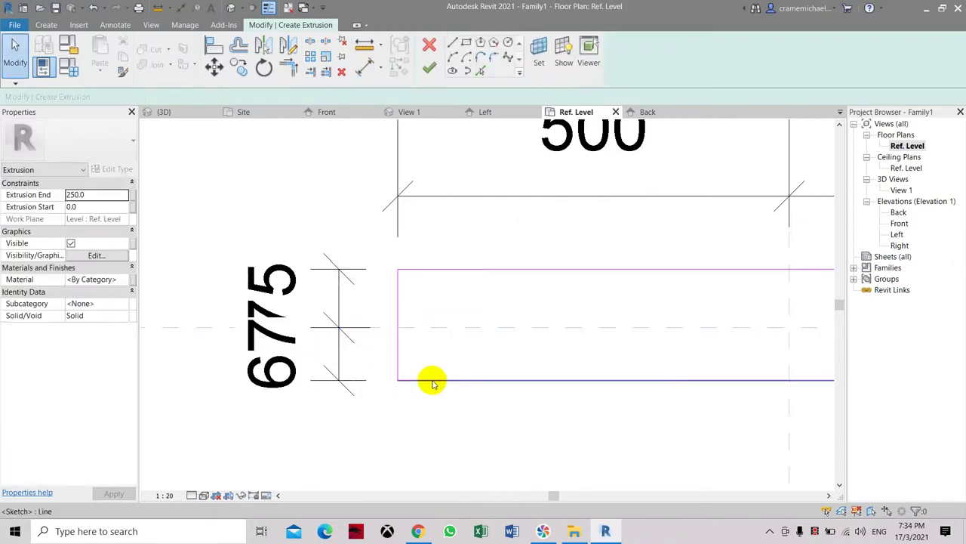
left_click(432, 381)
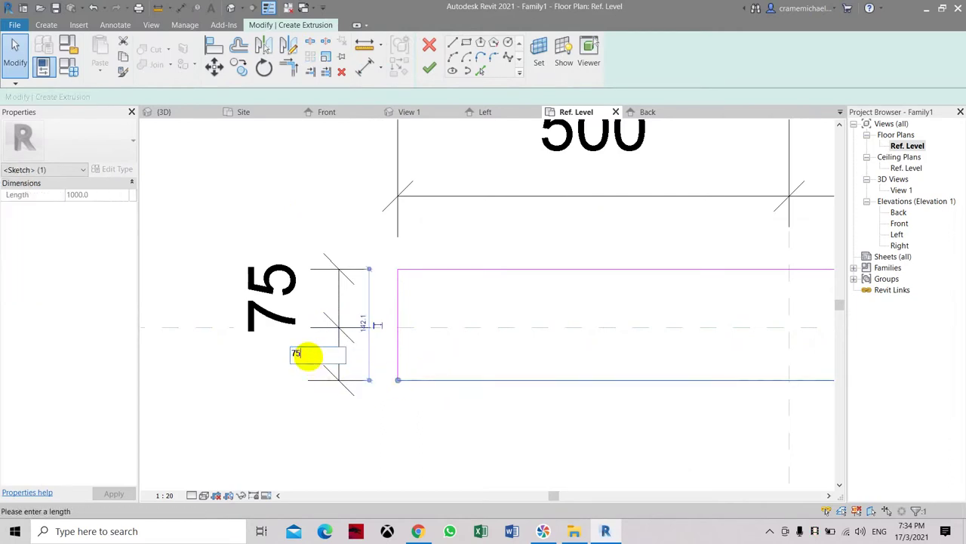
key("Return")
left_click(445, 431)
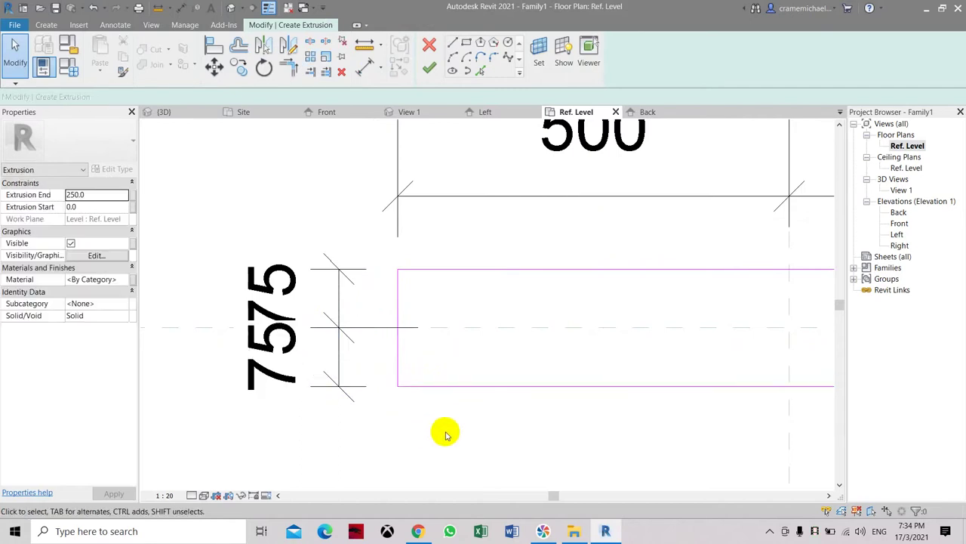
scroll(297, 254, "down", 2)
middle_click_drag(456, 268, 324, 284)
scroll(319, 265, "down", 1)
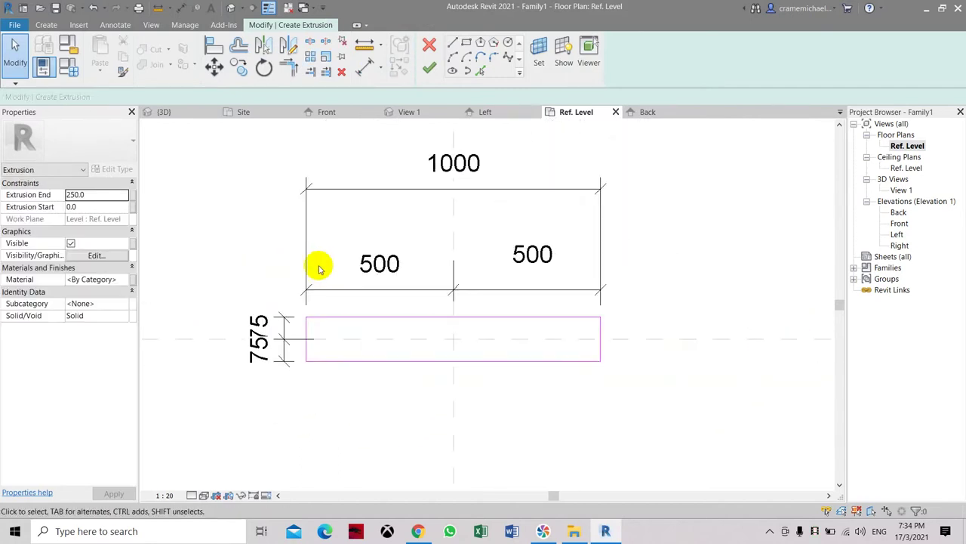
scroll(332, 351, "down", 1)
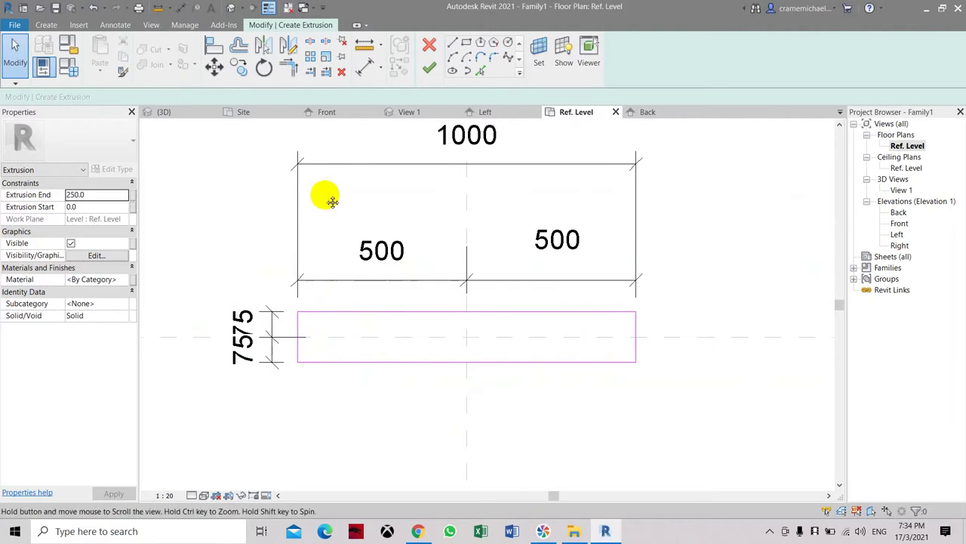
middle_click_drag(328, 198, 342, 247)
Finish the extrusion with Extrusion End 1.5 and open its Material browser.
left_click(427, 71)
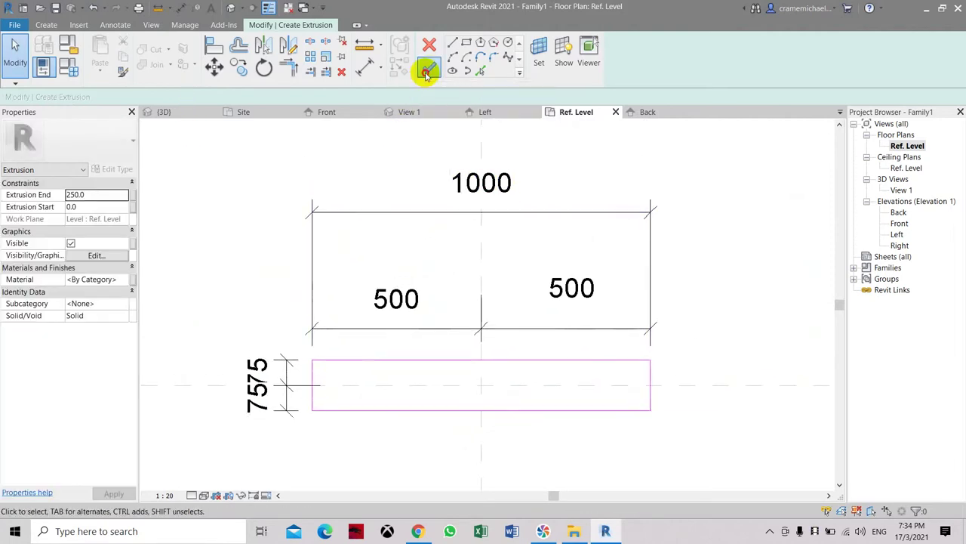
left_click(102, 198)
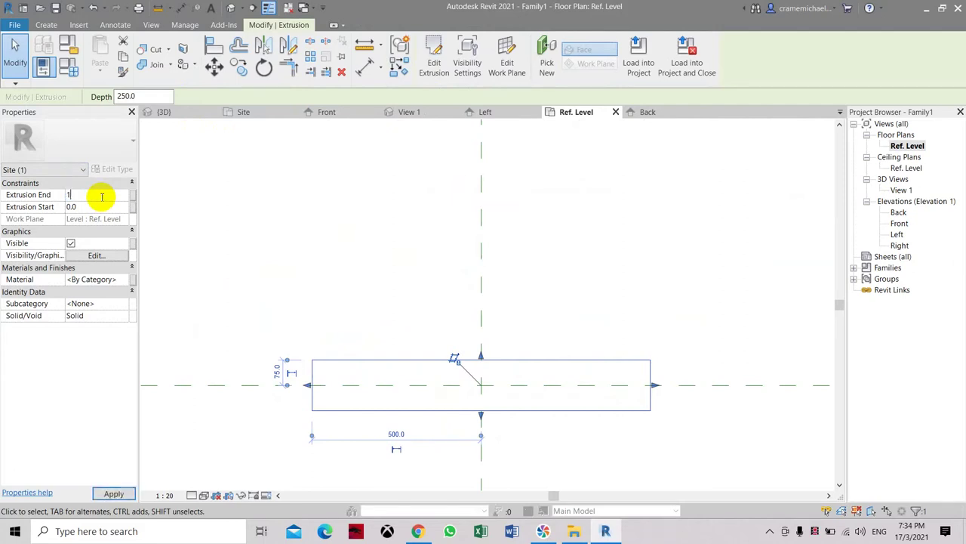
left_click(124, 280)
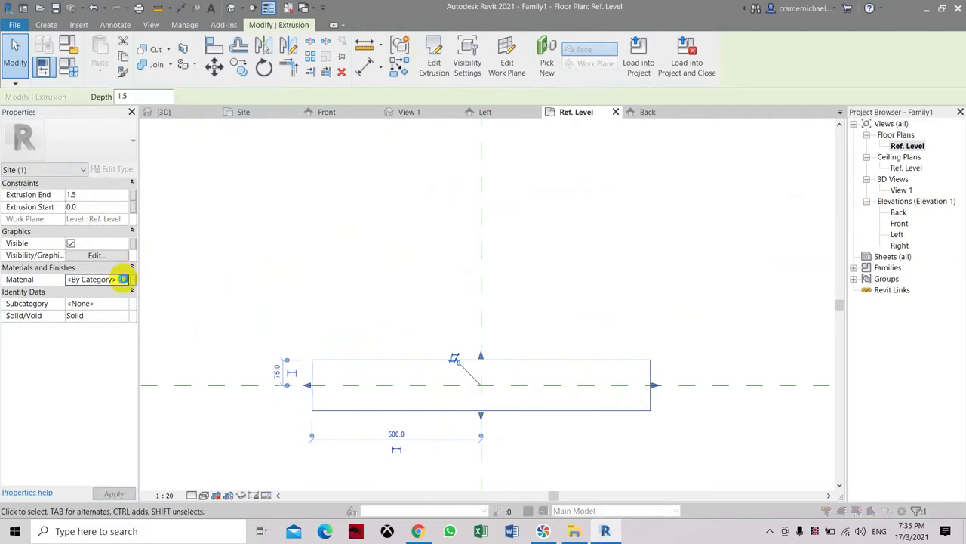
left_click(123, 279)
Add Wall Texture, Orange Peel, then duplicate it and rename it Paint - Yellow.
scroll(277, 190, "up", 1)
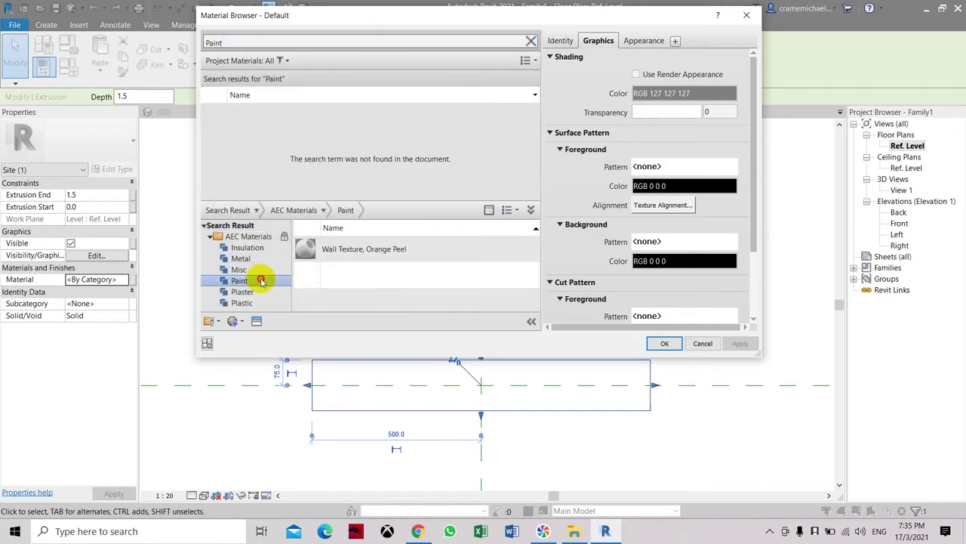
left_click(518, 249)
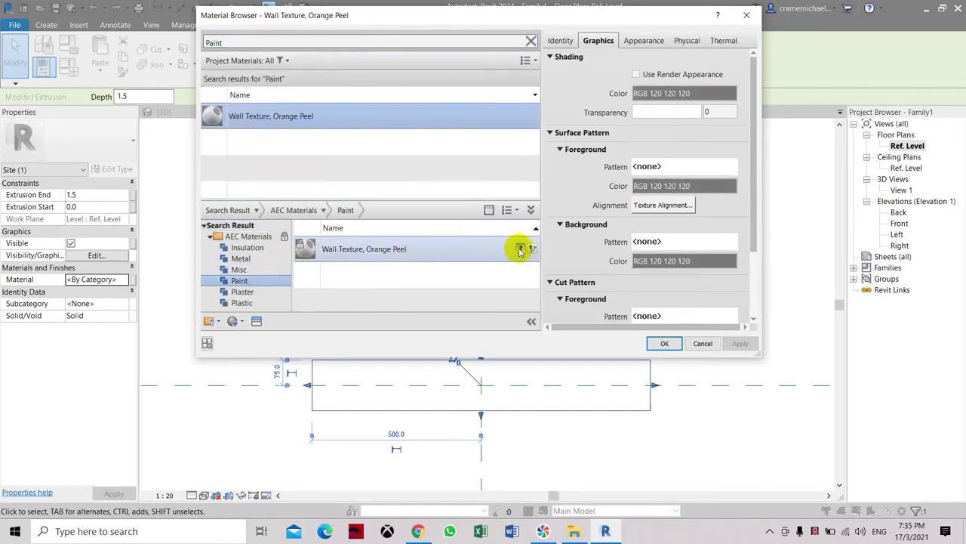
right_click(316, 123)
left_click(340, 139)
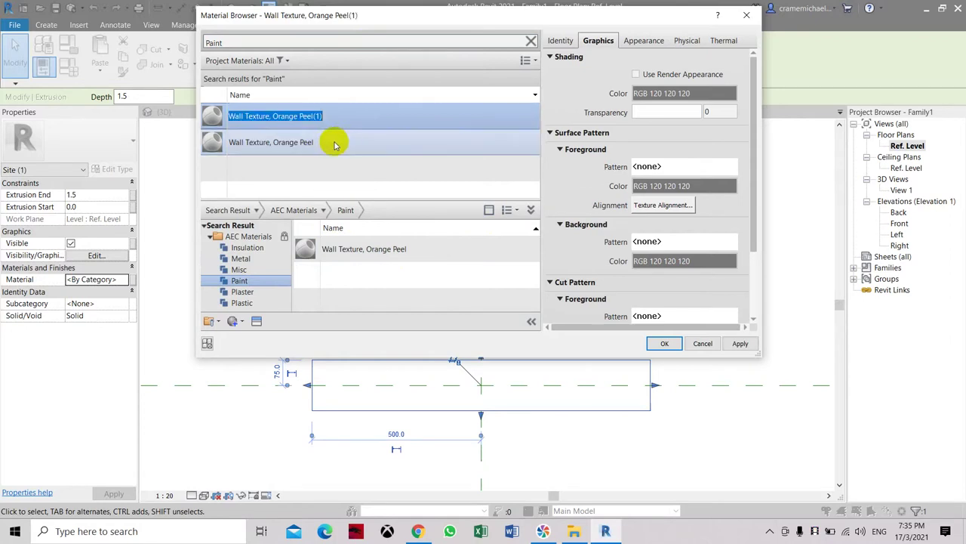
left_click_drag(336, 110, 236, 114)
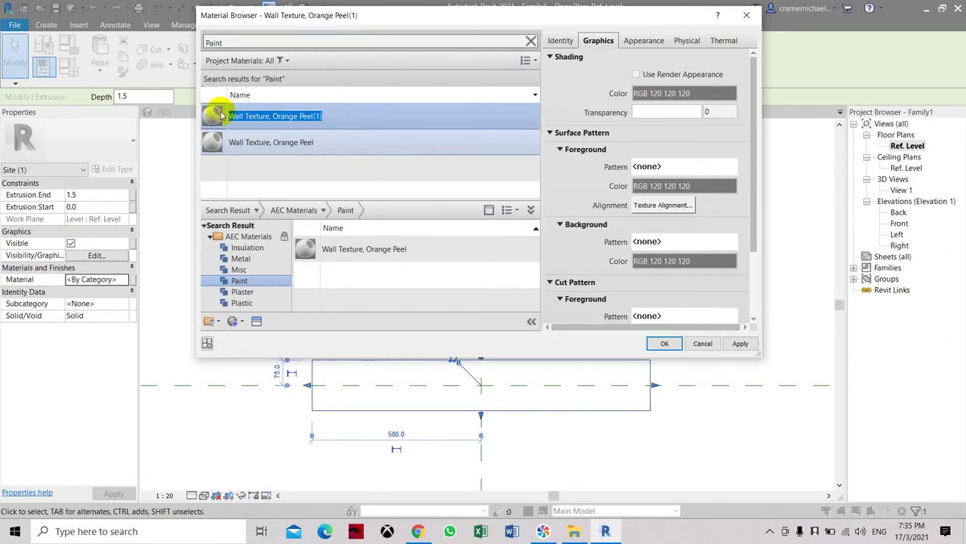
type("M")
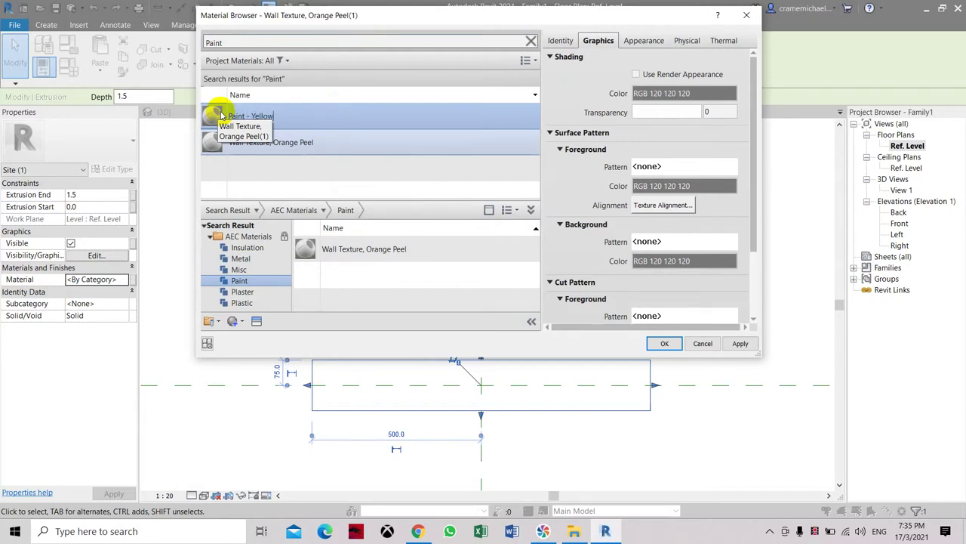
Set shading and appearance colours to yellow (RGB 255 255 0) and apply the material.
left_click(697, 97)
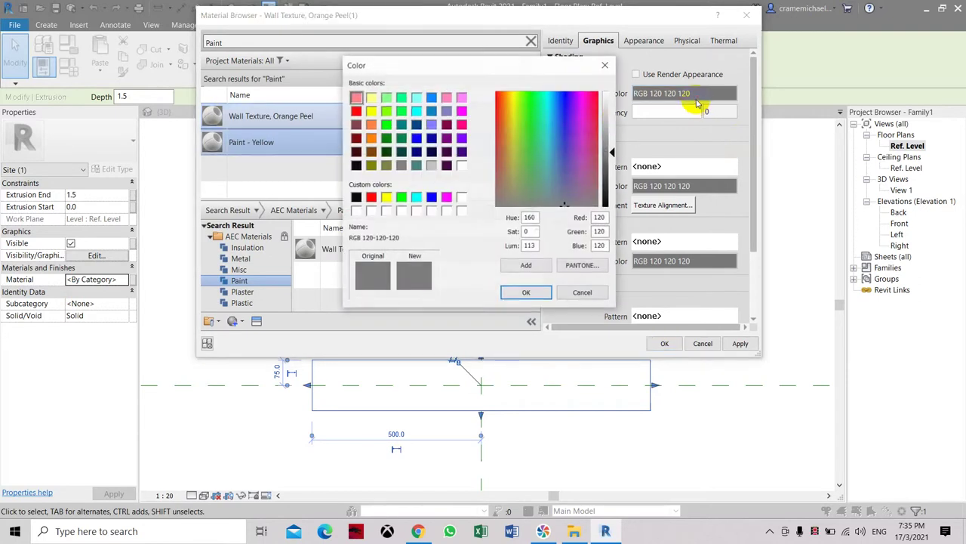
left_click(386, 197)
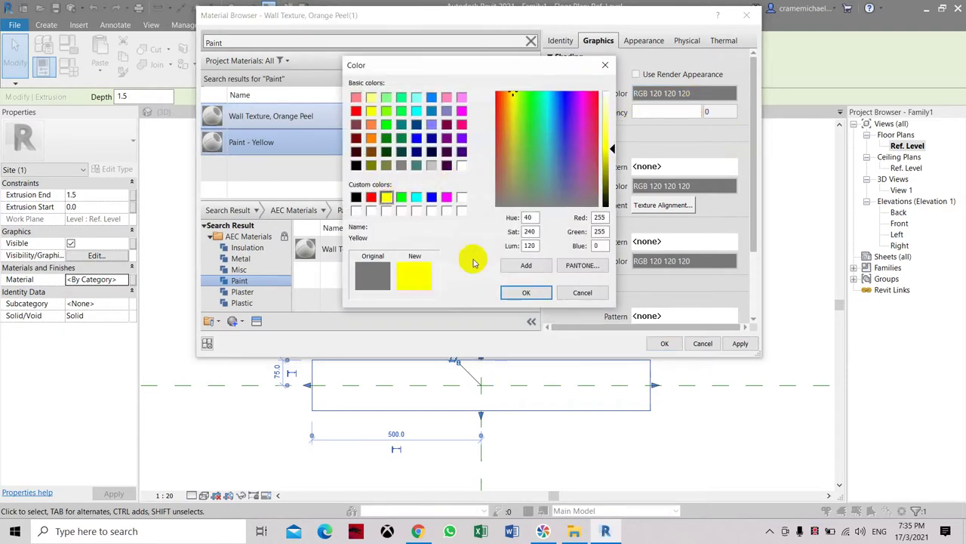
left_click(526, 292)
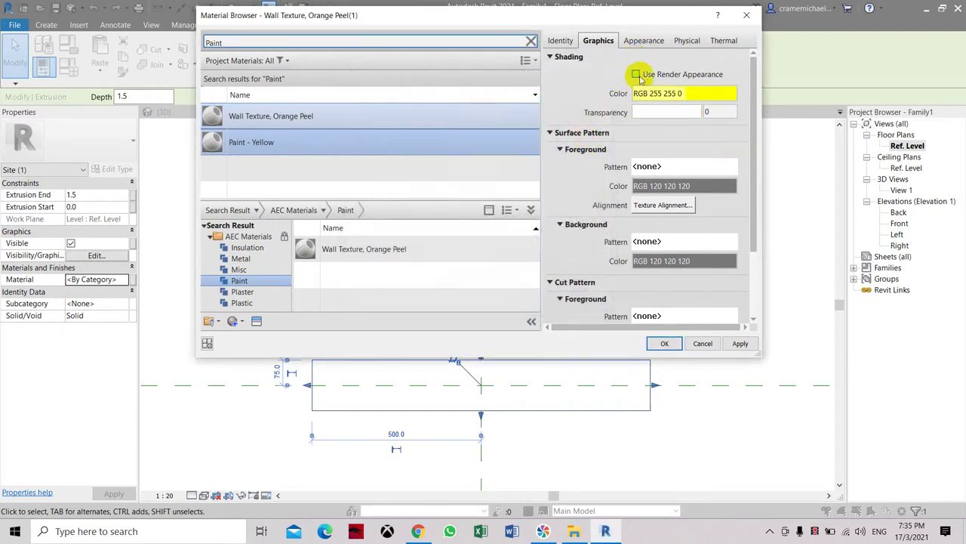
left_click(640, 41)
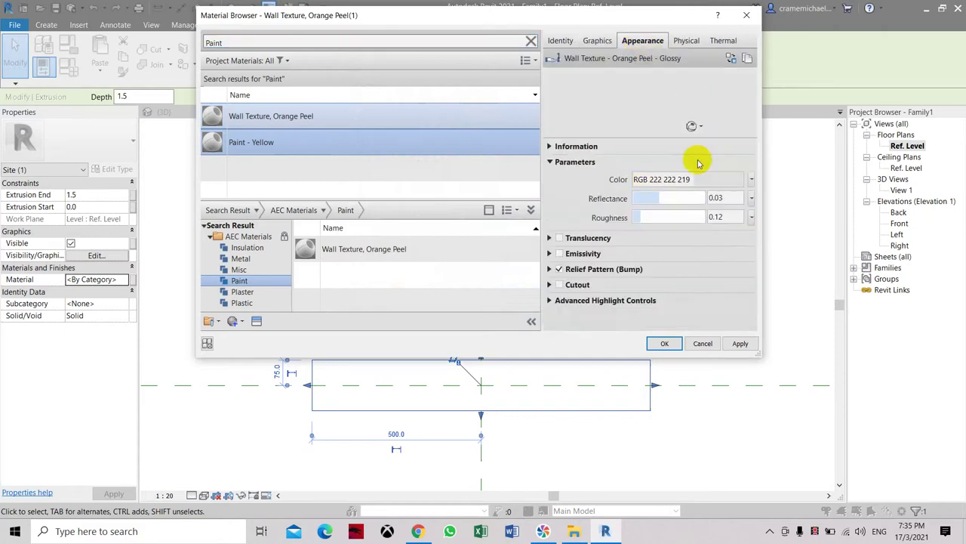
left_click(721, 181)
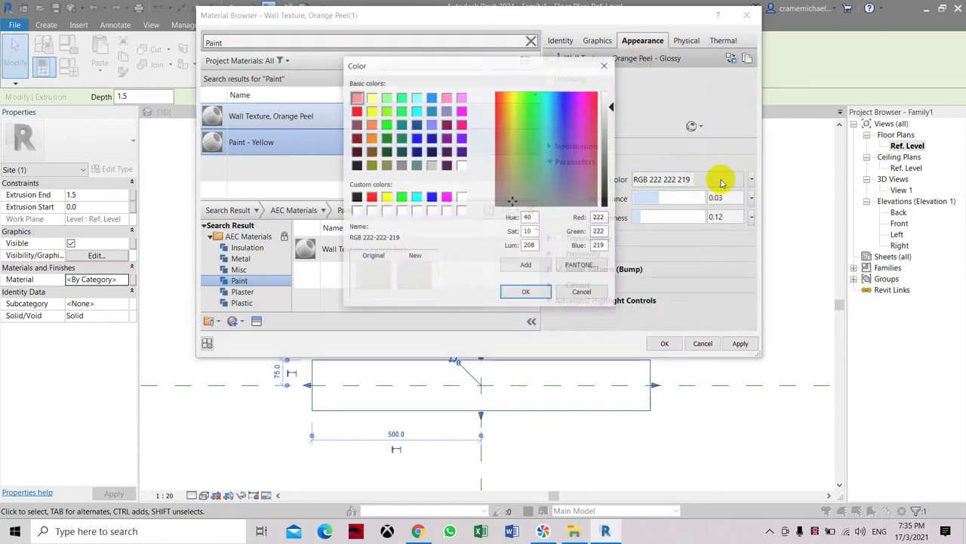
left_click(386, 197)
left_click(539, 298)
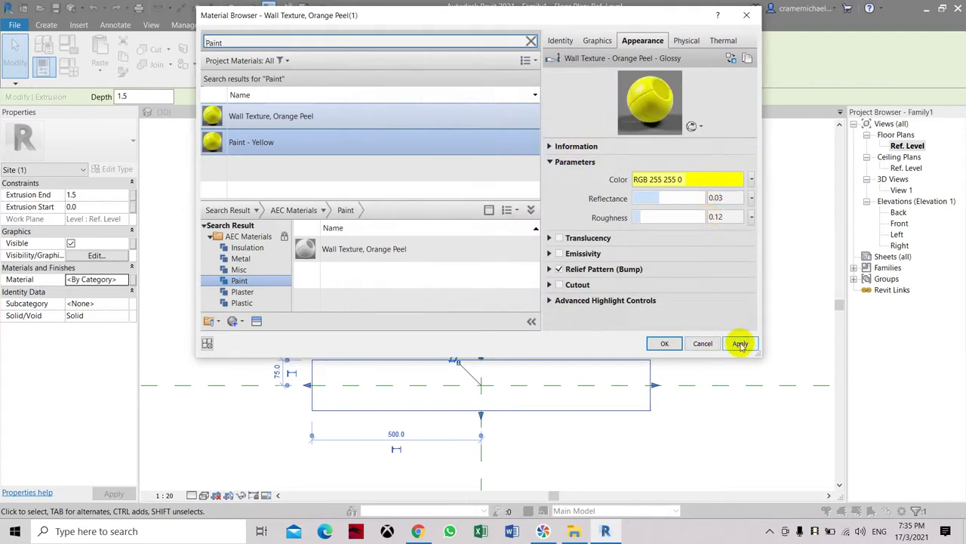
left_click(741, 345)
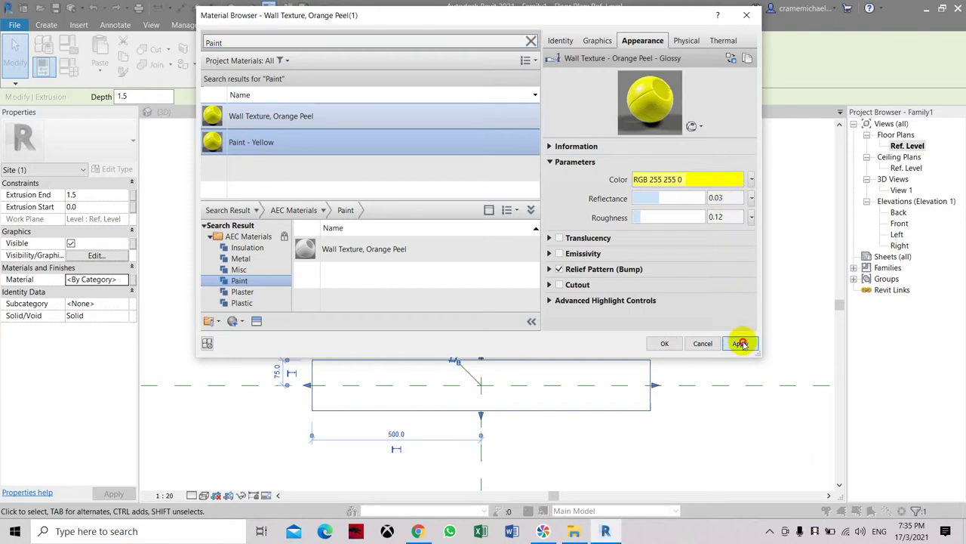
left_click(664, 343)
scroll(449, 257, "down", 3)
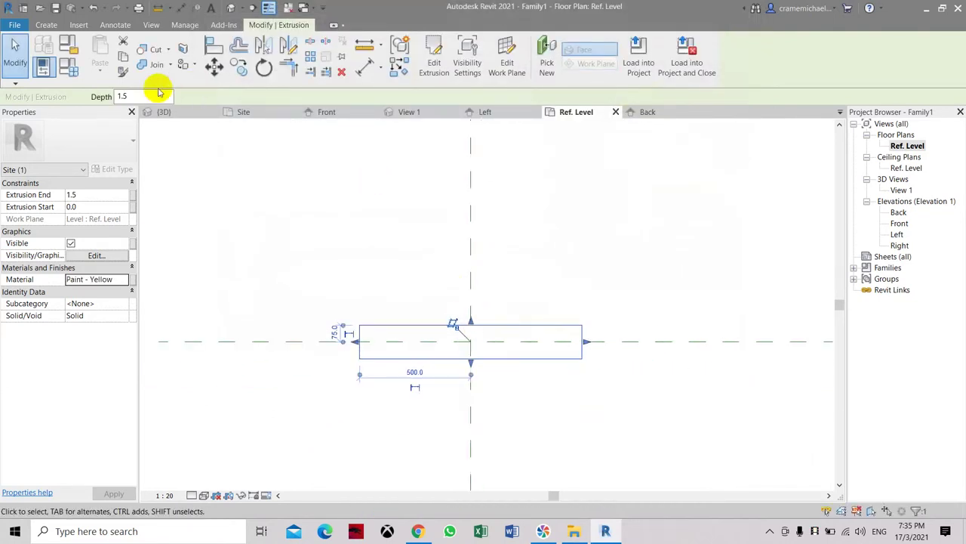
Show the default 3D view in the Consistent Colors visual style.
left_click(227, 10)
left_click(234, 403)
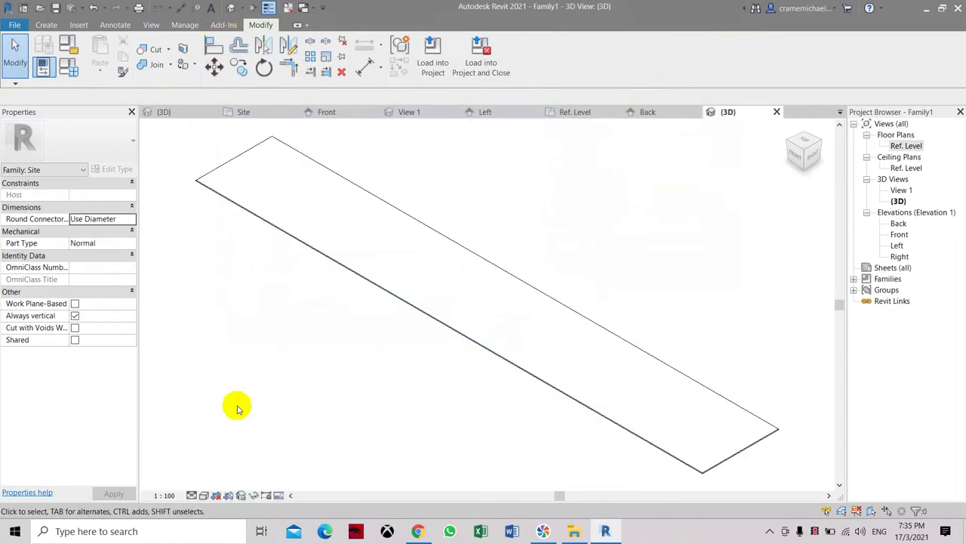
left_click(203, 494)
left_click(225, 469)
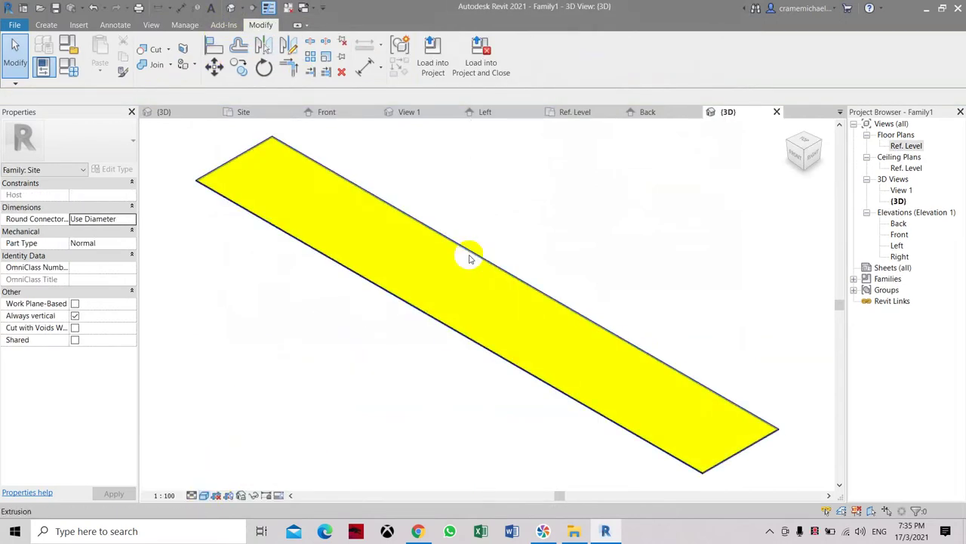
scroll(476, 249, "down", 3)
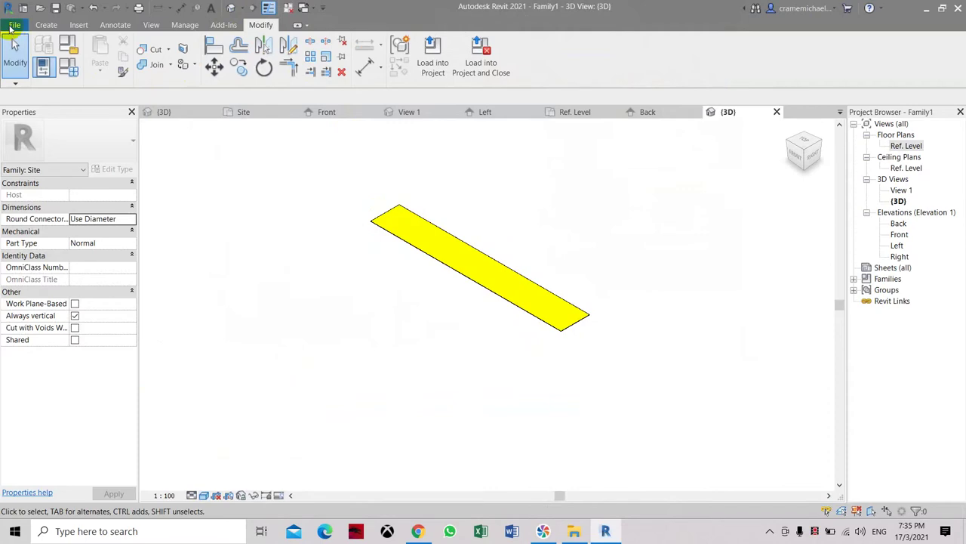
Save the family to the Desktop as 'Road Marking'.
left_click(14, 25)
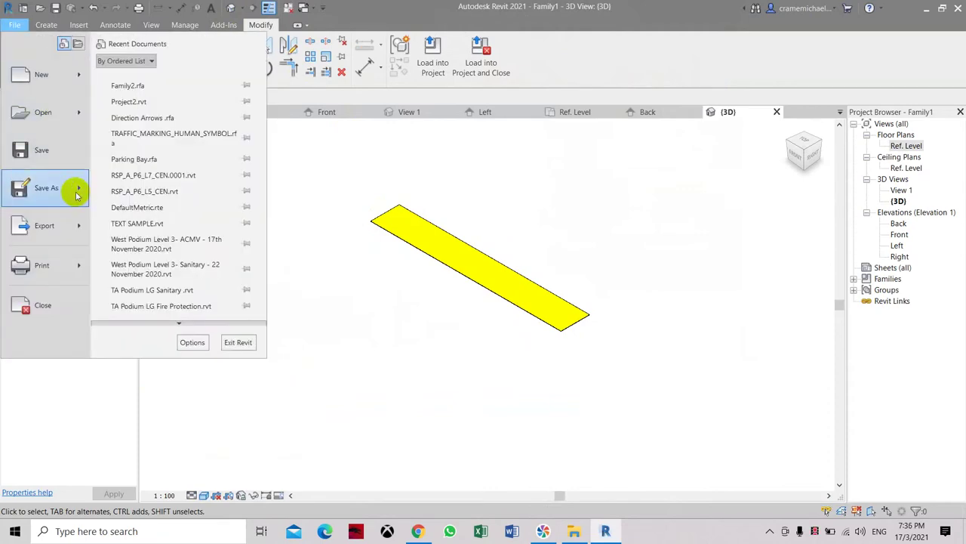
mouse_move(75, 195)
left_click(132, 176)
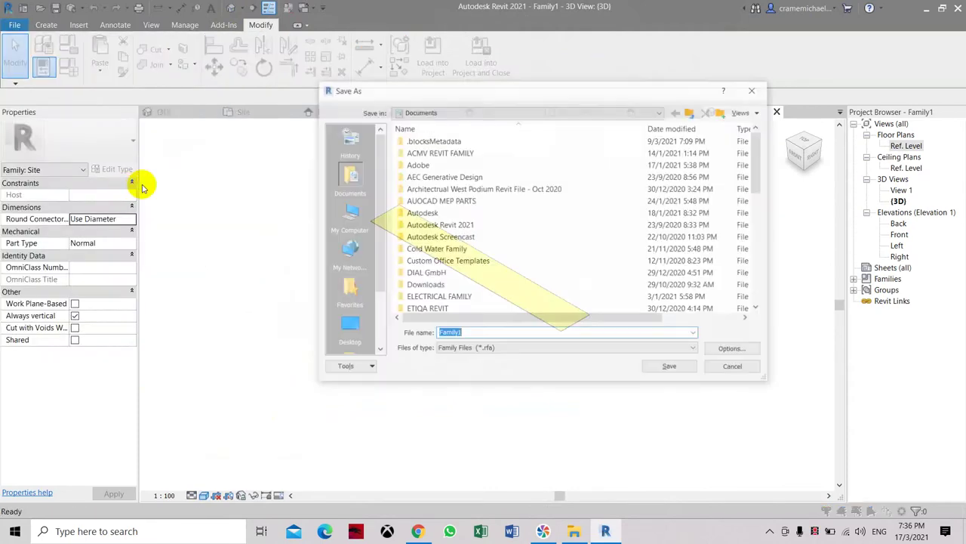
left_click(353, 238)
left_click(432, 166)
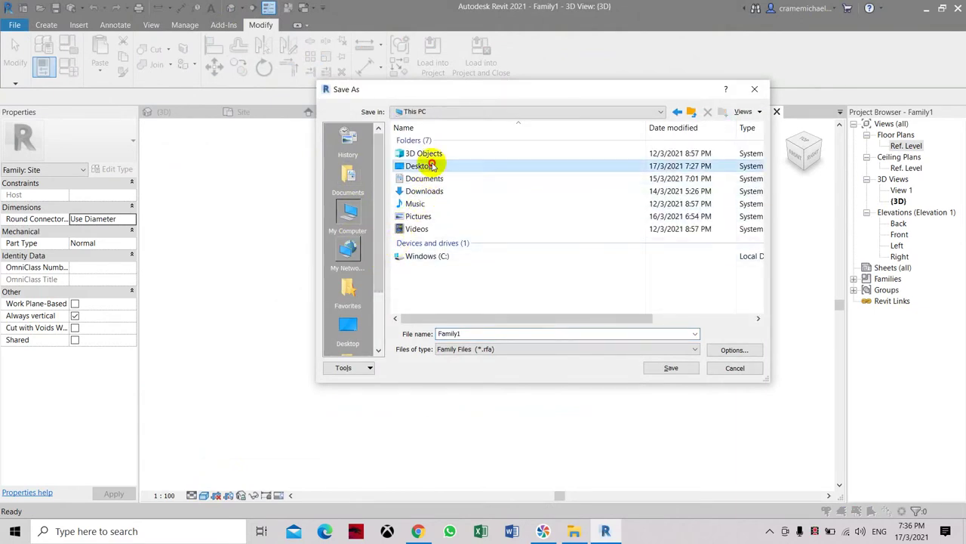
double_click(432, 166)
double_click(498, 330)
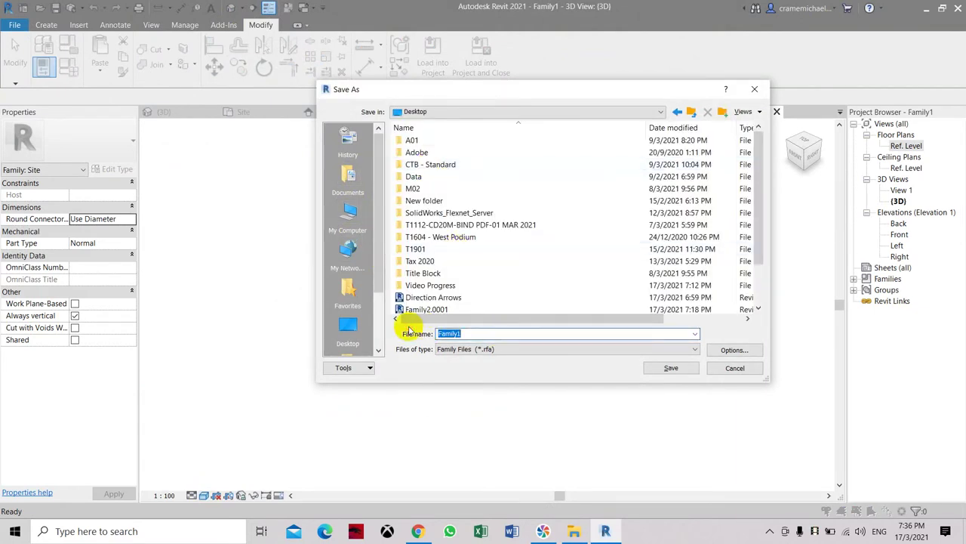
type("Road Marking")
left_click(730, 347)
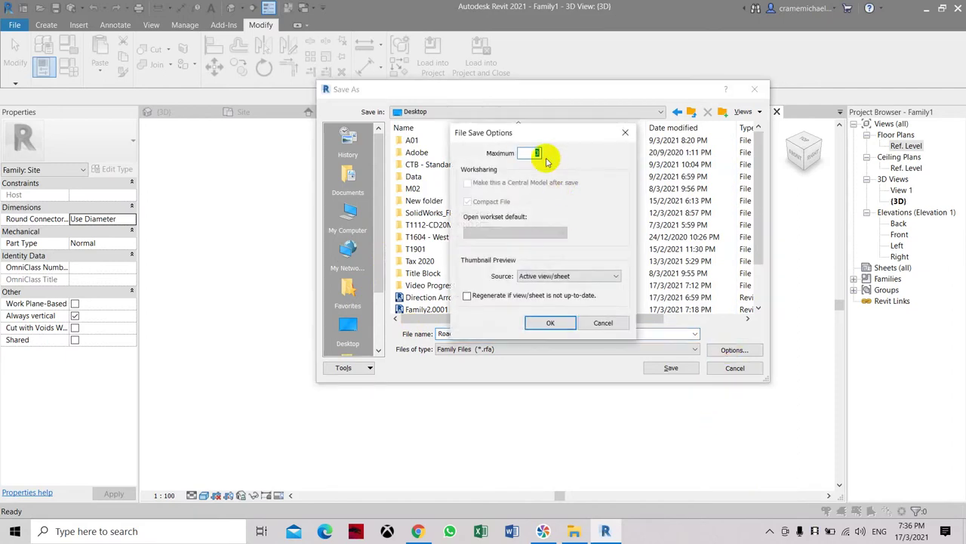
left_click(554, 323)
left_click(671, 365)
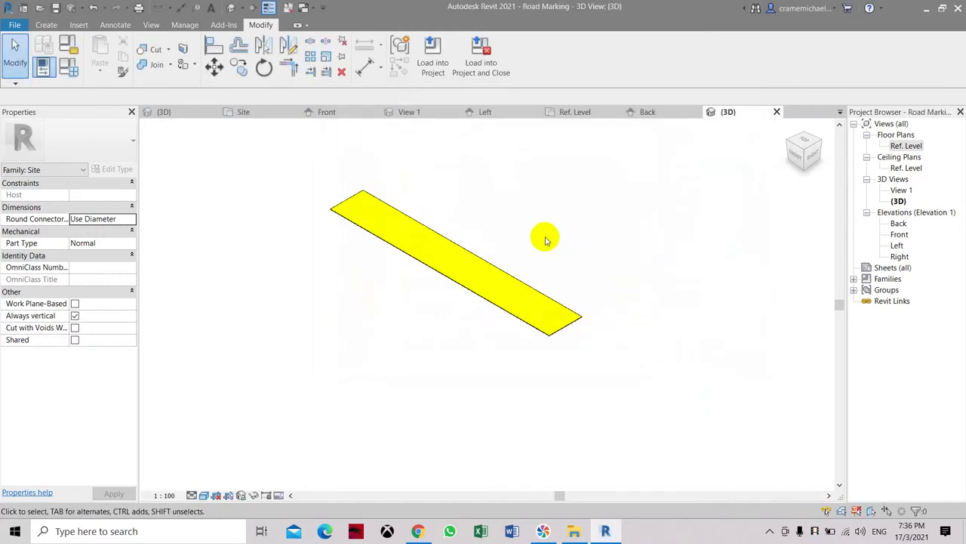
Turn off Always vertical in the Road Marking family's category and parameters.
scroll(543, 237, "up", 3)
left_click(67, 42)
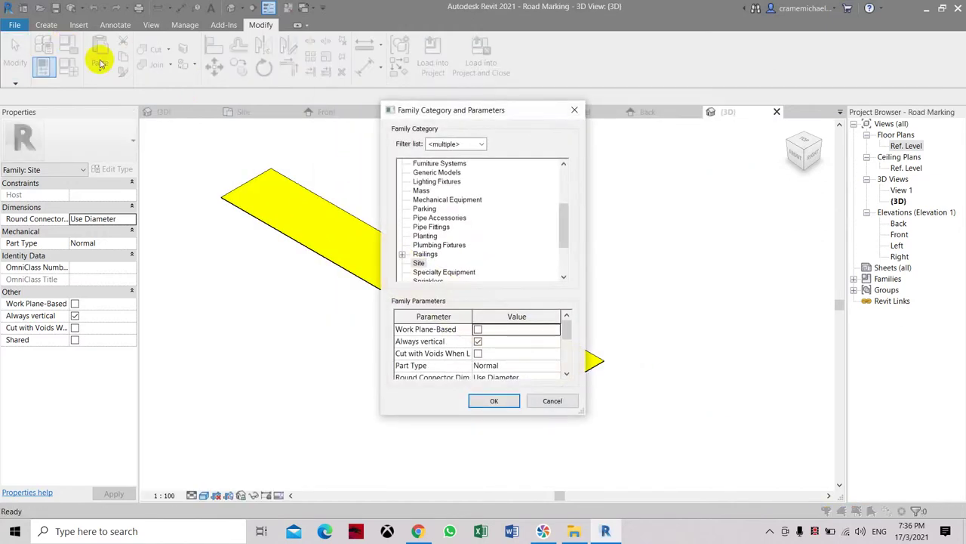
left_click(478, 343)
left_click(494, 400)
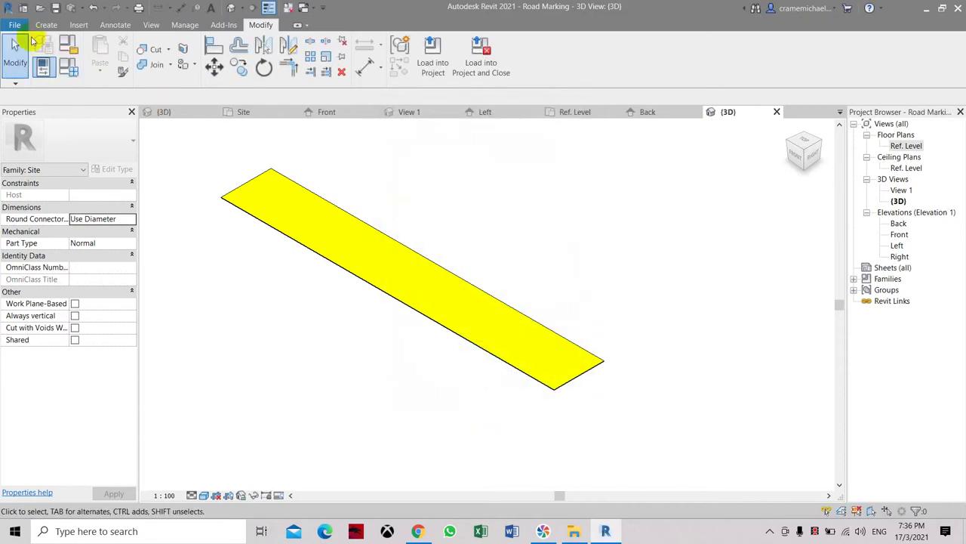
Save the Road Marking family and load it into Project2.
left_click(15, 27)
left_click(60, 168)
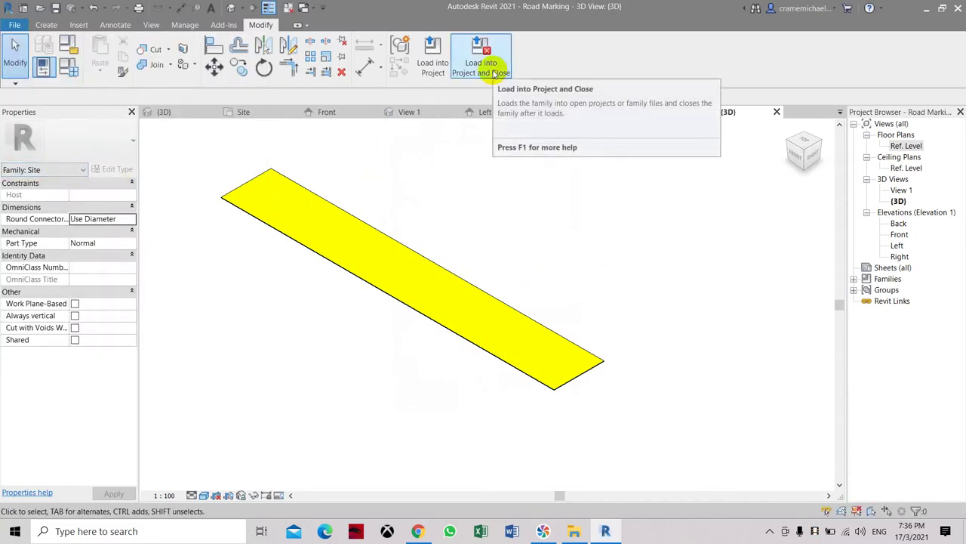
middle_click_drag(379, 230, 422, 288)
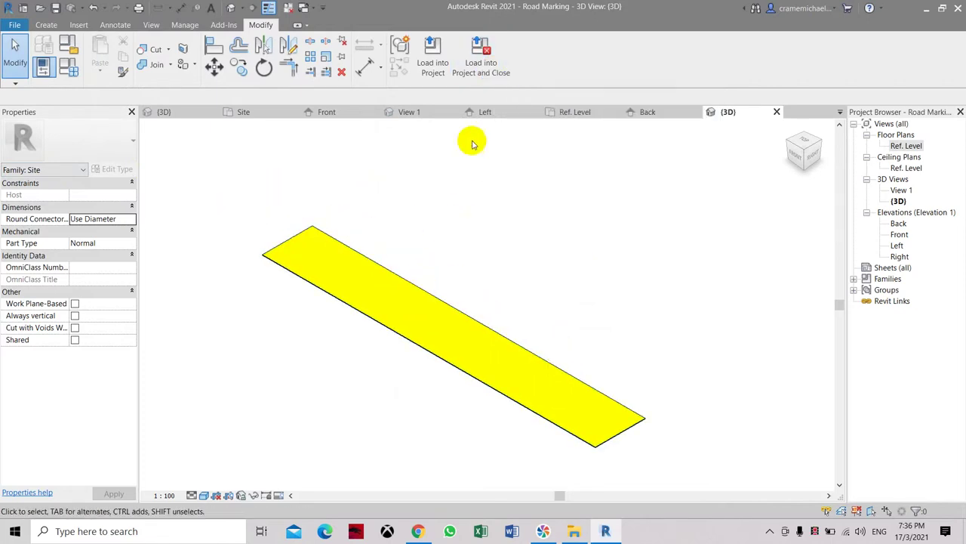
left_click(491, 67)
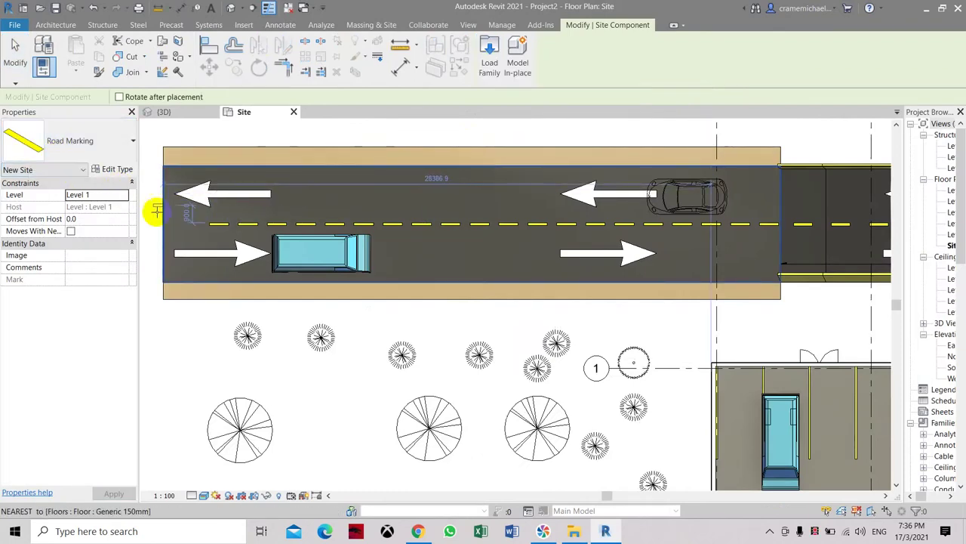
Zoom in on the road in the Site plan and cancel the Road Marking placement.
scroll(200, 219, "up", 4)
scroll(335, 196, "up", 2)
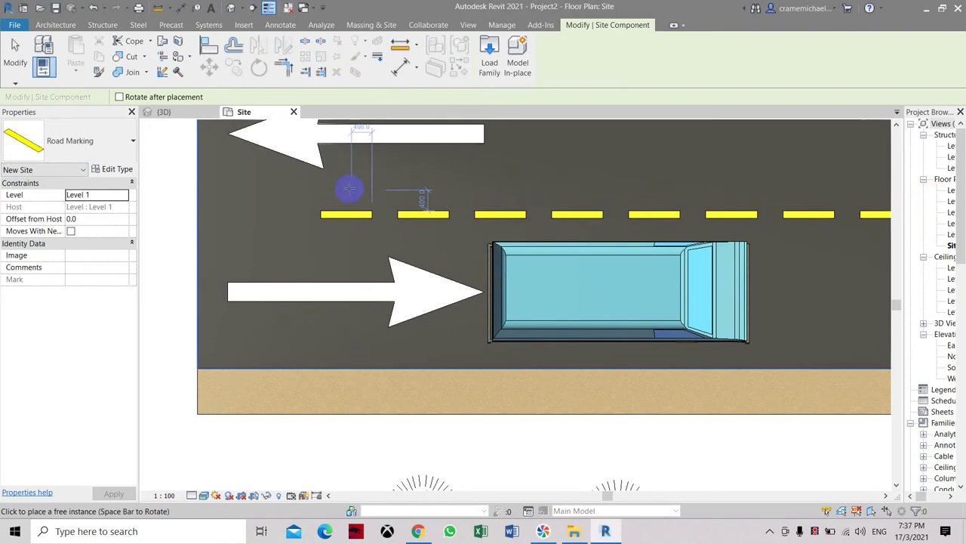
scroll(347, 188, "down", 2)
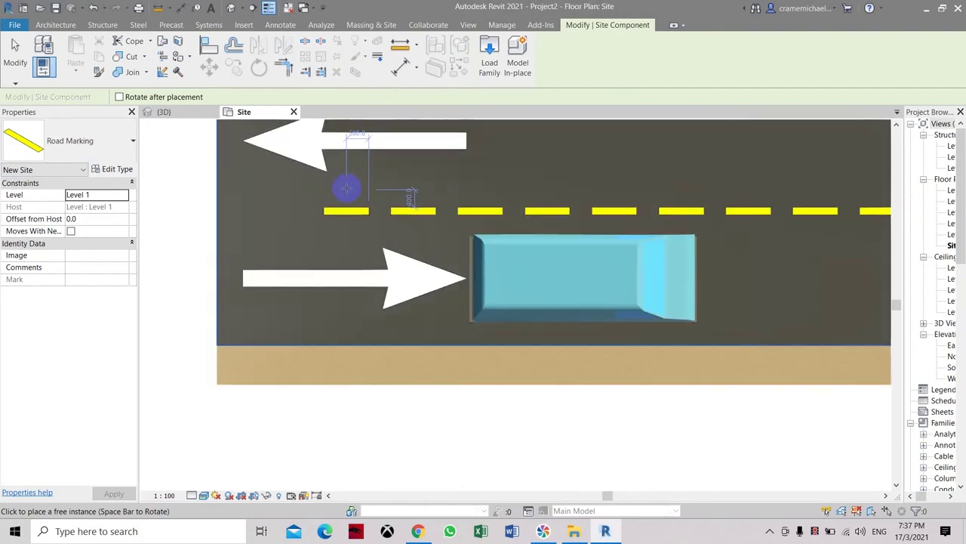
middle_click_drag(345, 188, 333, 234)
key("Escape")
key("Escape")
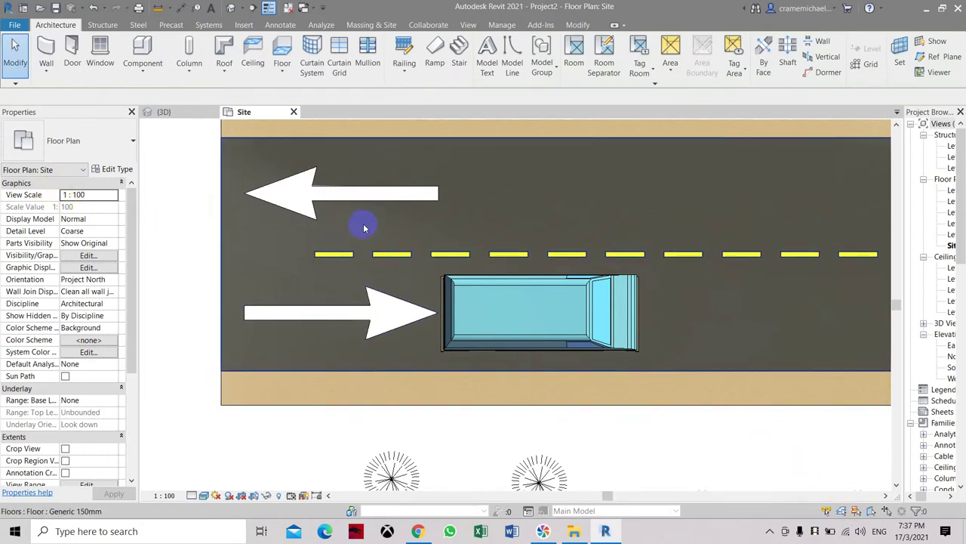
Change the road floor's Height Offset From Level from 550 to 0.
left_click(410, 231)
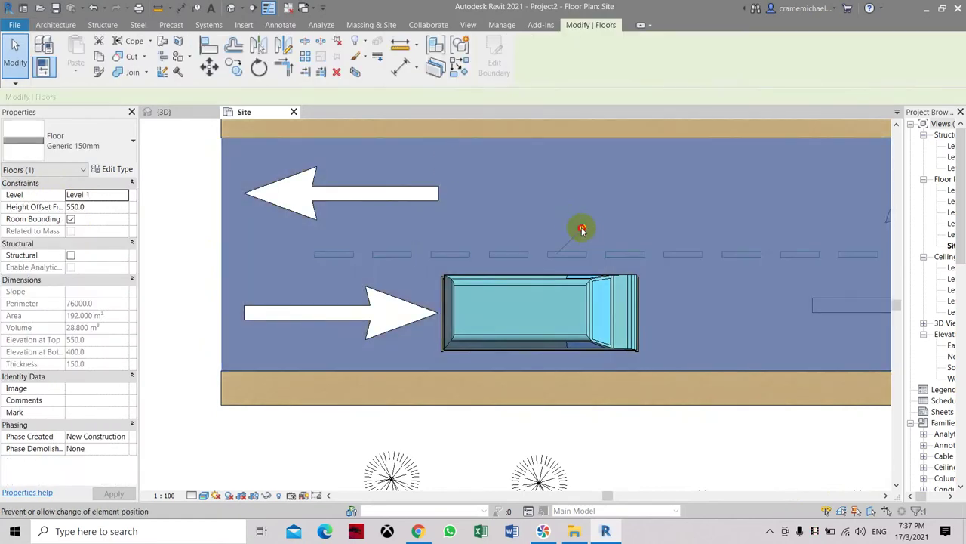
left_click(581, 229)
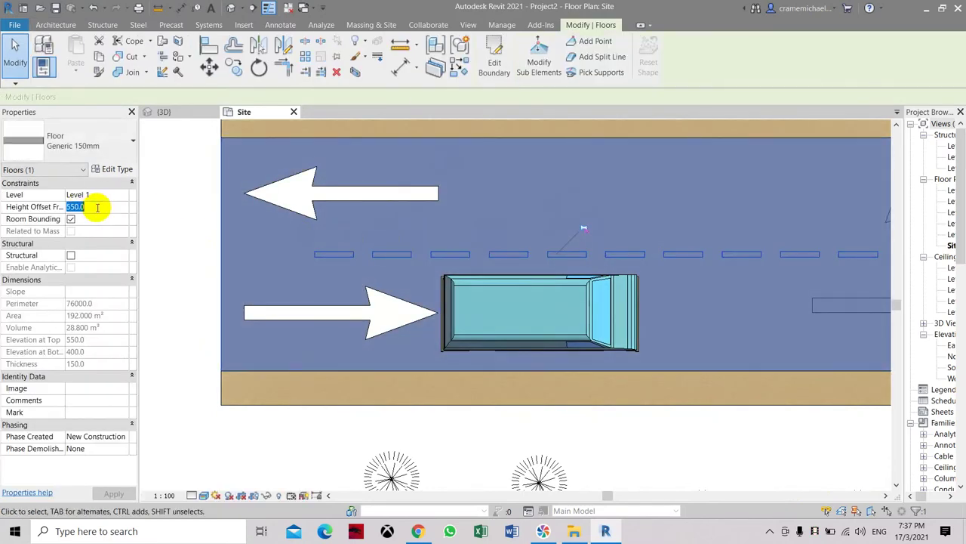
key("Return")
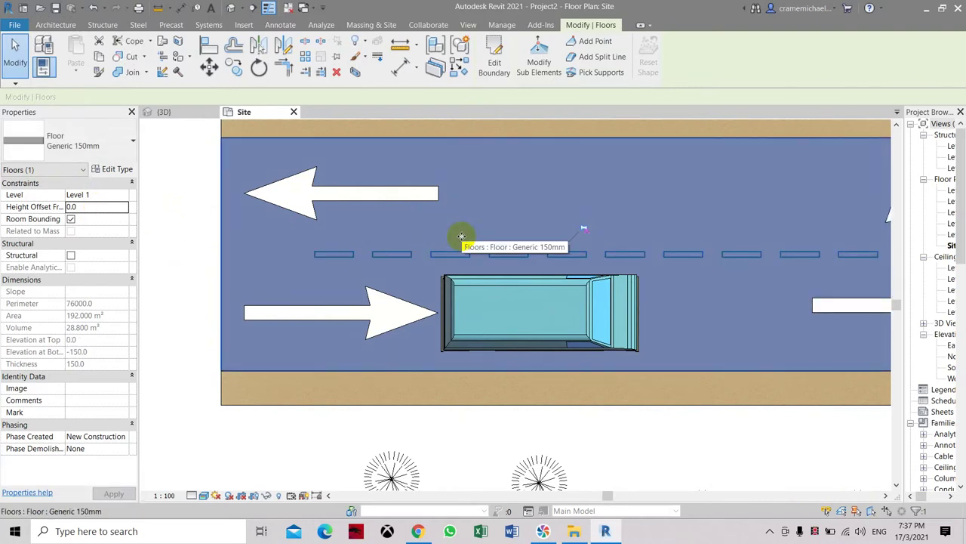
left_click_drag(596, 227, 604, 228)
scroll(453, 219, "down", 3)
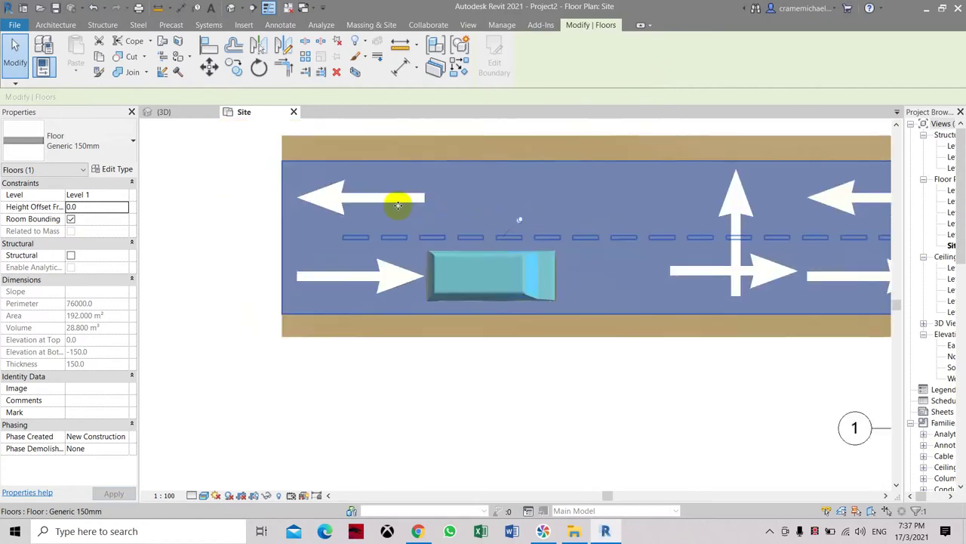
left_click(571, 355)
scroll(597, 341, "up", 1)
Place two Road Marking dashes just above the dashed centre line near the road's left end.
scroll(603, 340, "down", 2)
left_click(720, 341)
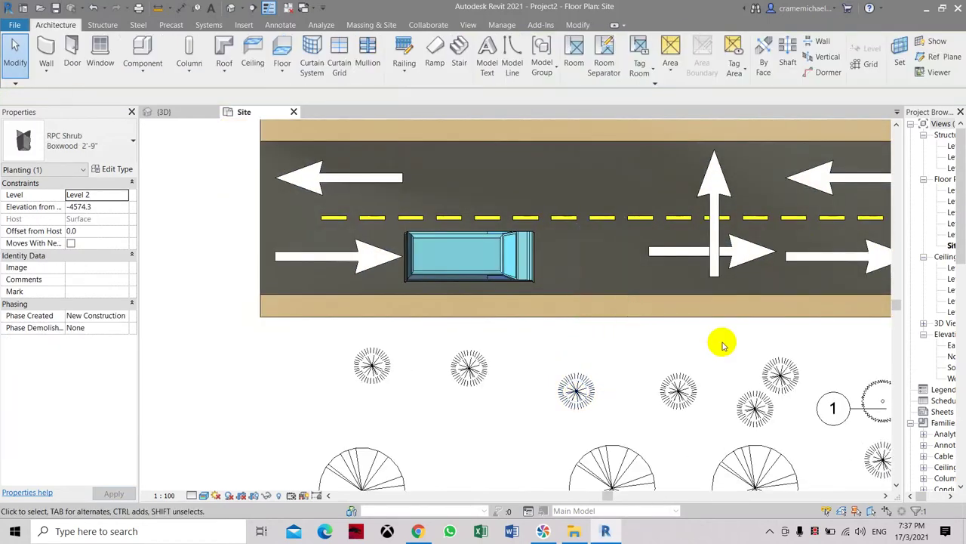
left_click(149, 69)
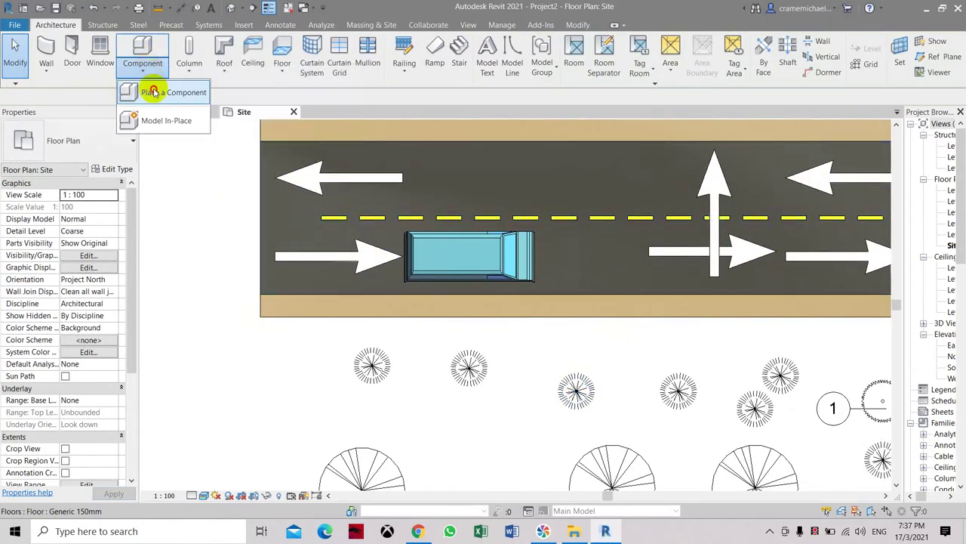
left_click(151, 92)
scroll(321, 187, "up", 1)
scroll(323, 188, "up", 3)
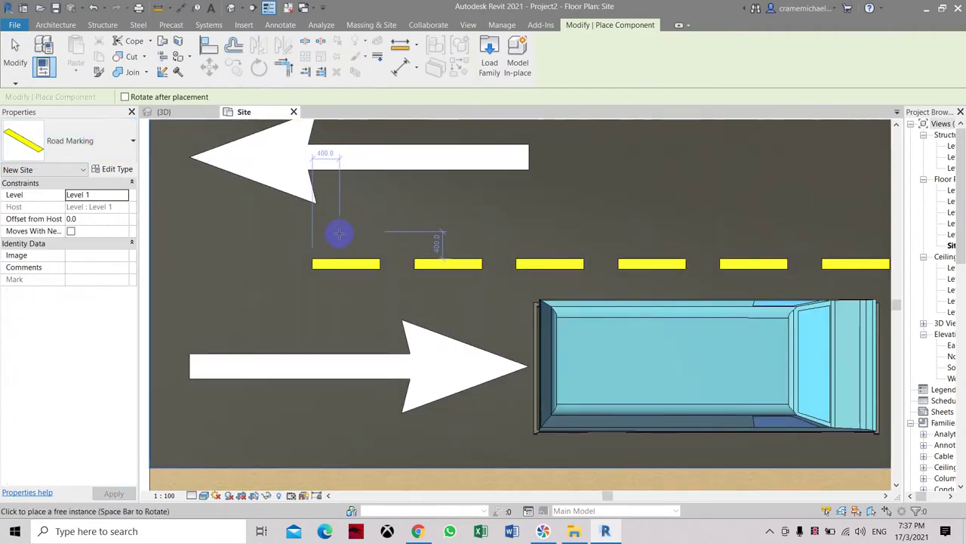
left_click(274, 248)
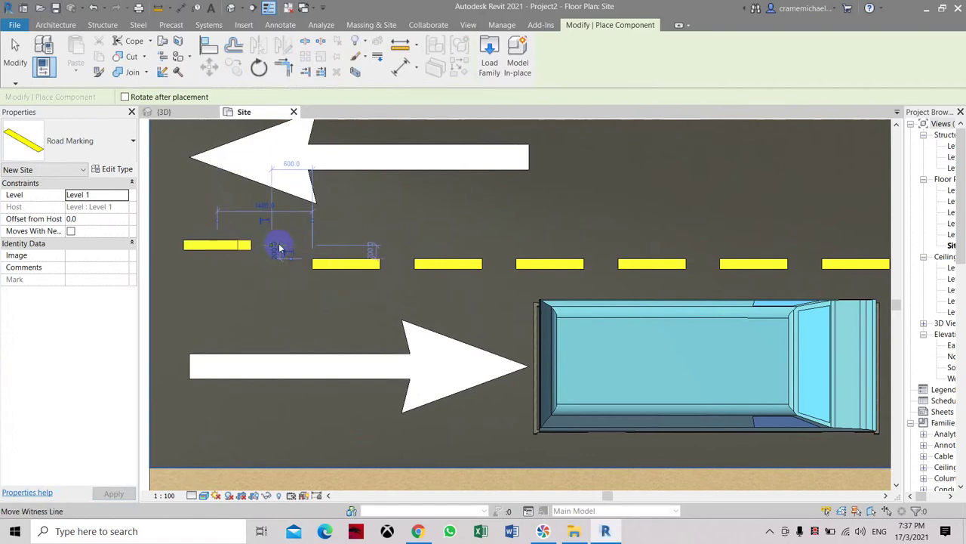
left_click(337, 245)
key("Escape")
key("Escape")
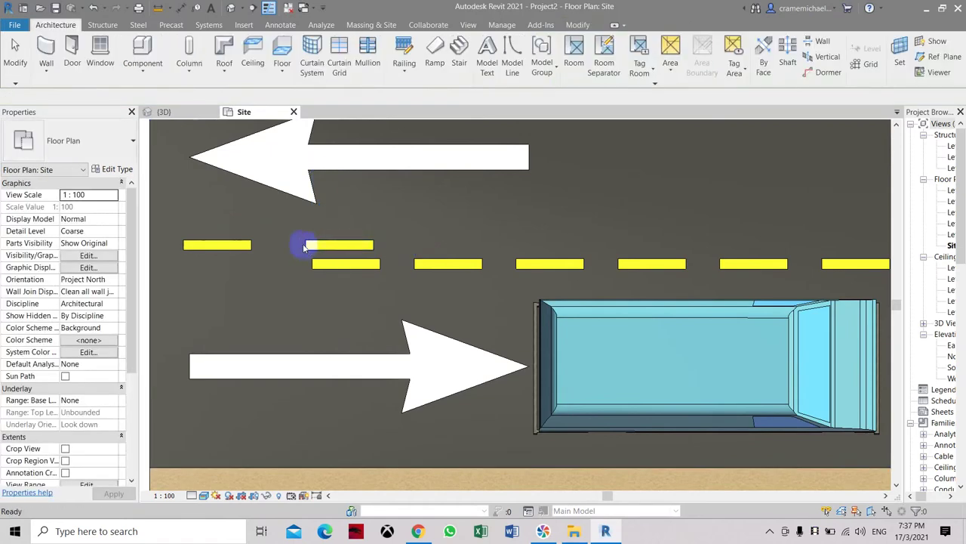
left_click(328, 244)
key("Escape")
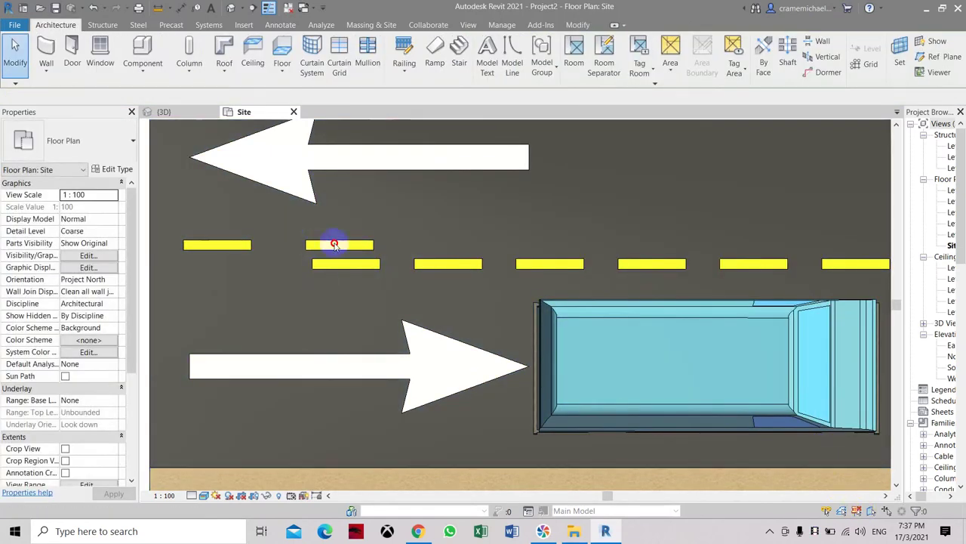
Copy the second dash twice further right using Copy with Multiple.
left_click(389, 266)
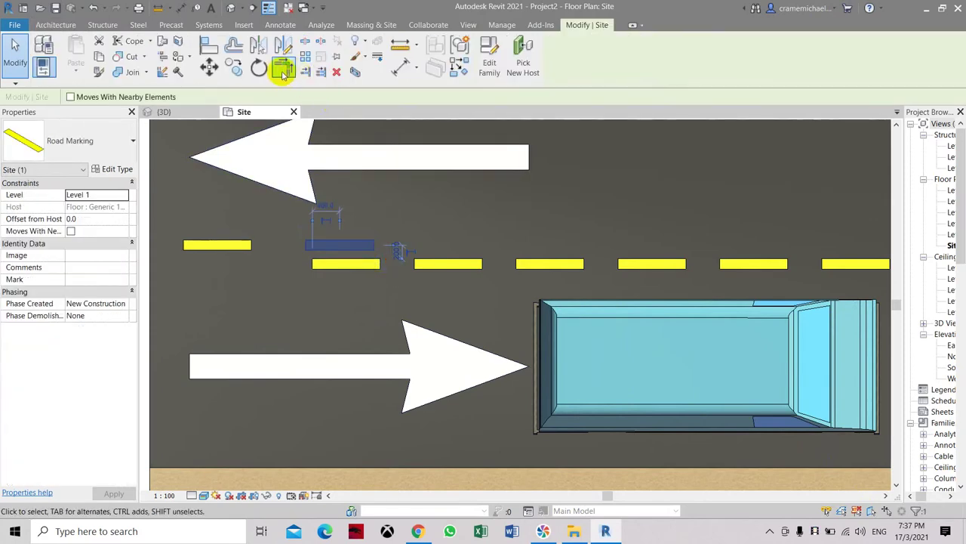
left_click(236, 68)
left_click(167, 97)
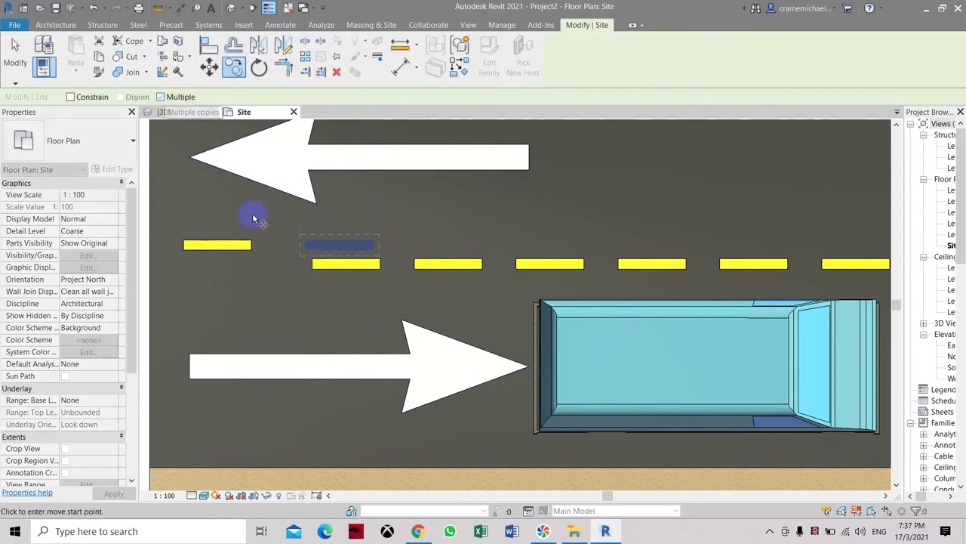
left_click(252, 245)
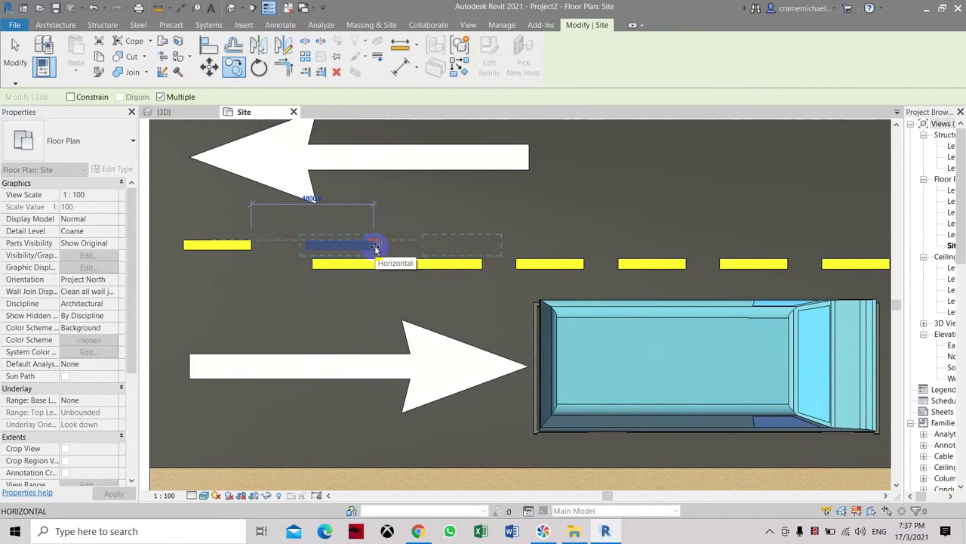
left_click(374, 244)
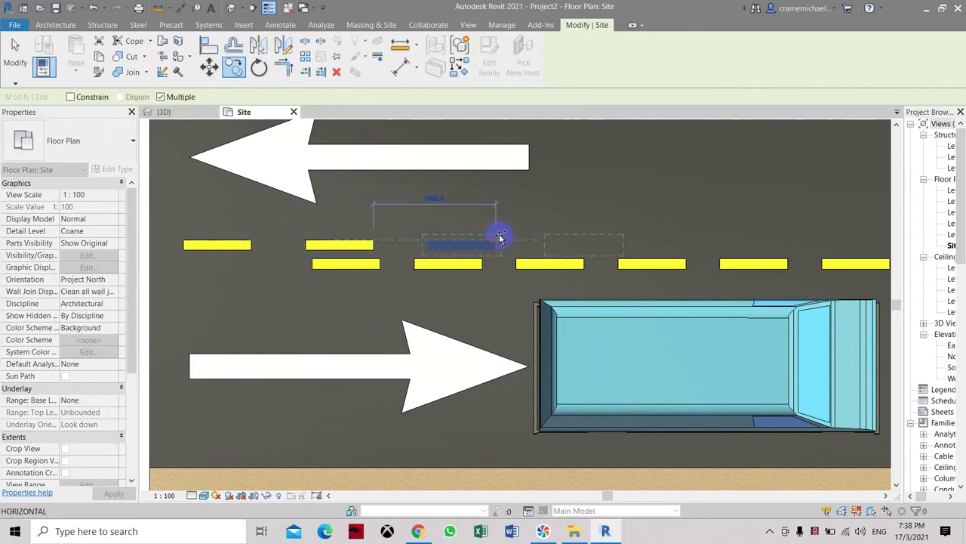
left_click(500, 238)
key("Escape")
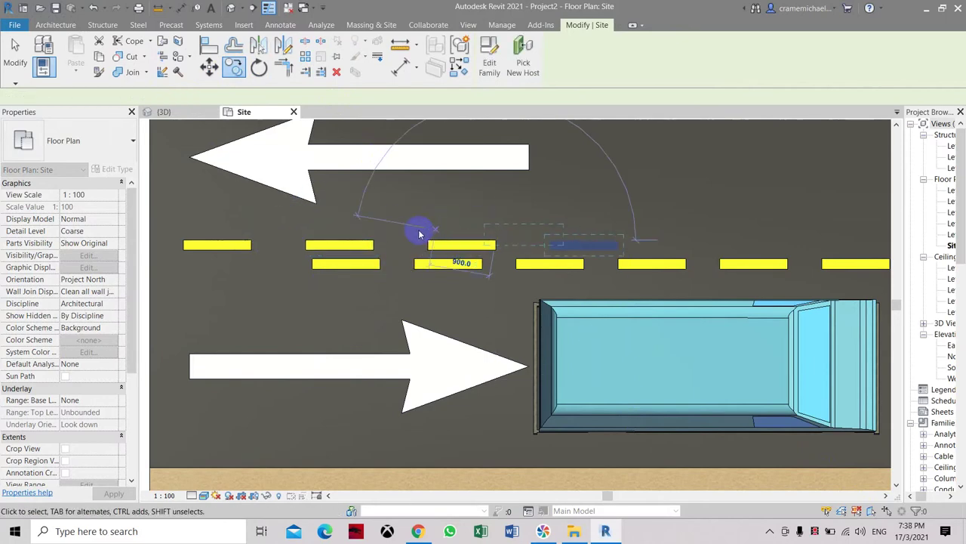
Select the three dashes and place several multiple copies along the straight road.
scroll(420, 232, "down", 1)
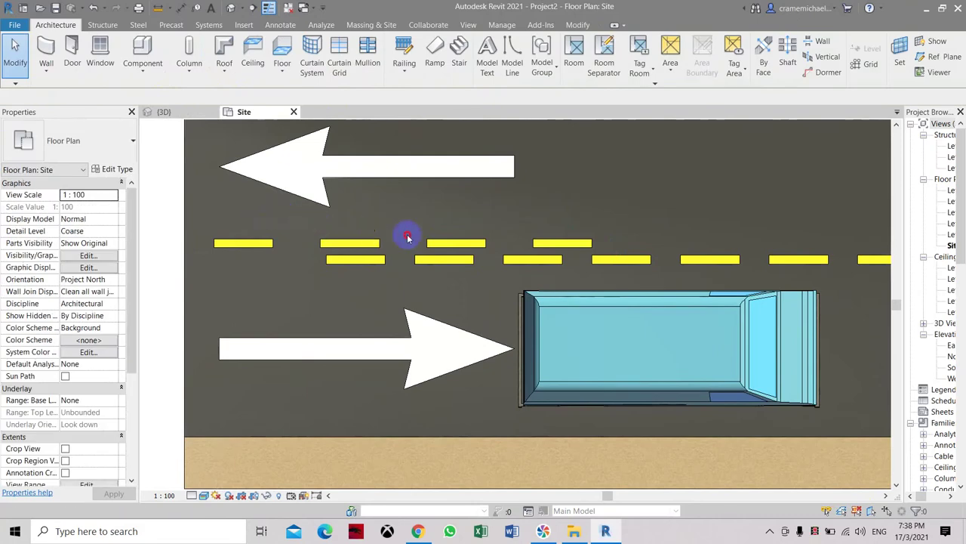
left_click_drag(408, 238, 606, 254)
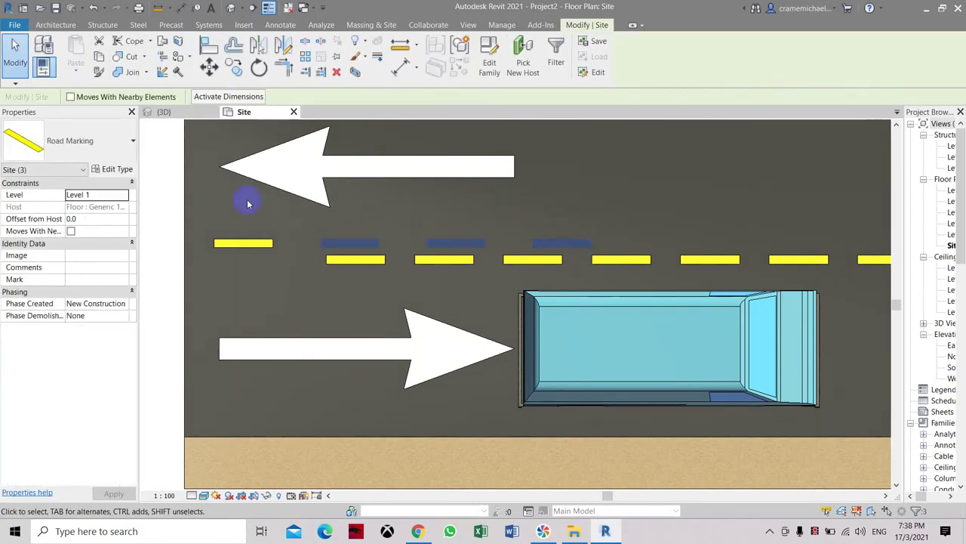
left_click(233, 68)
left_click(271, 181)
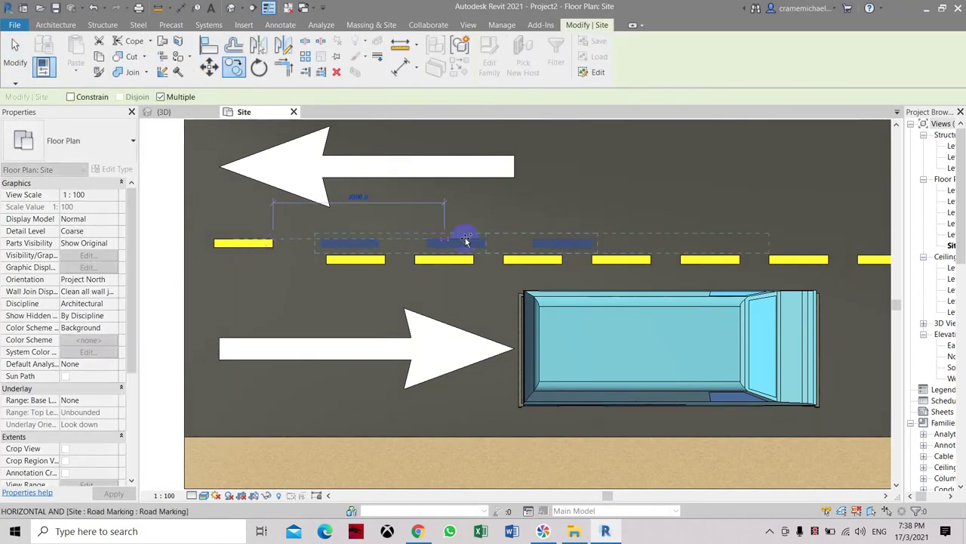
left_click(593, 242)
middle_click_drag(649, 226, 351, 229)
left_click(610, 240)
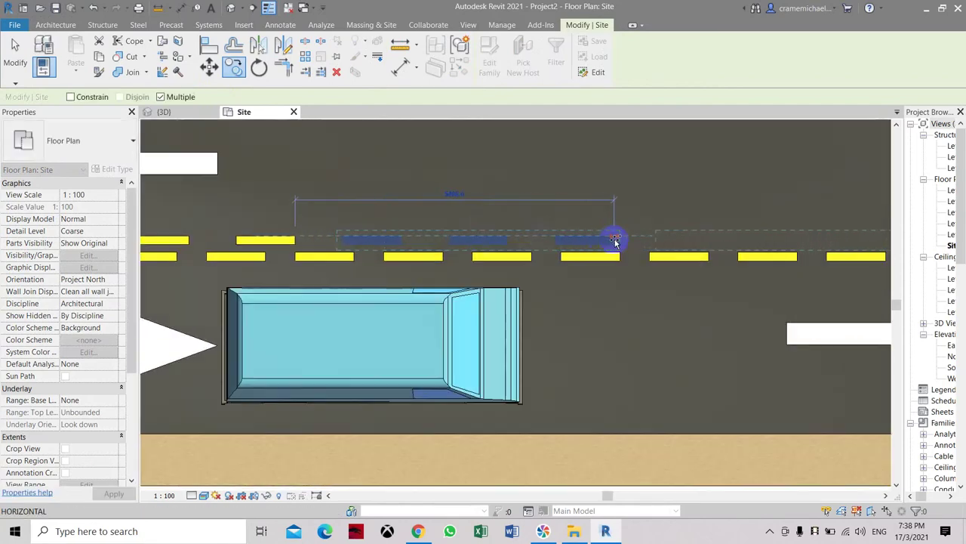
middle_click_drag(682, 237, 436, 221)
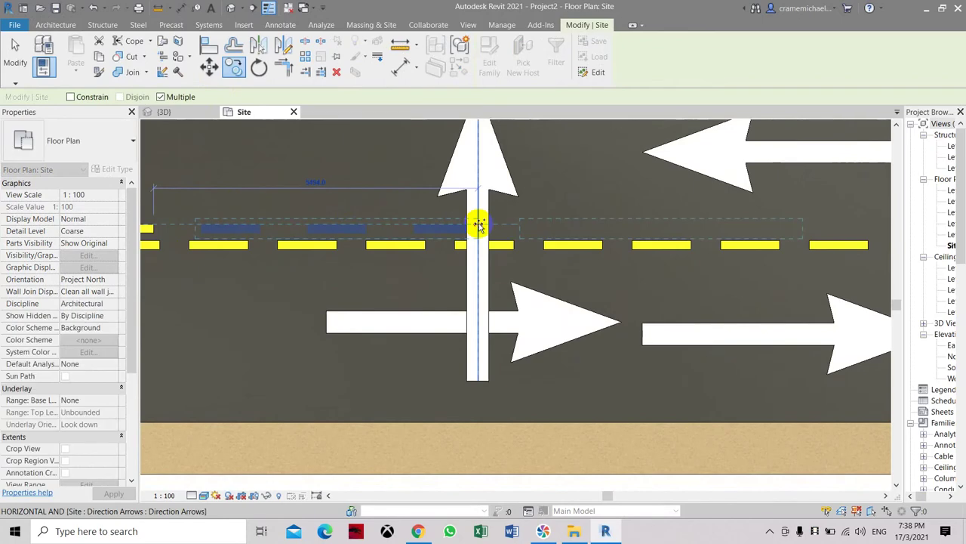
left_click(470, 221)
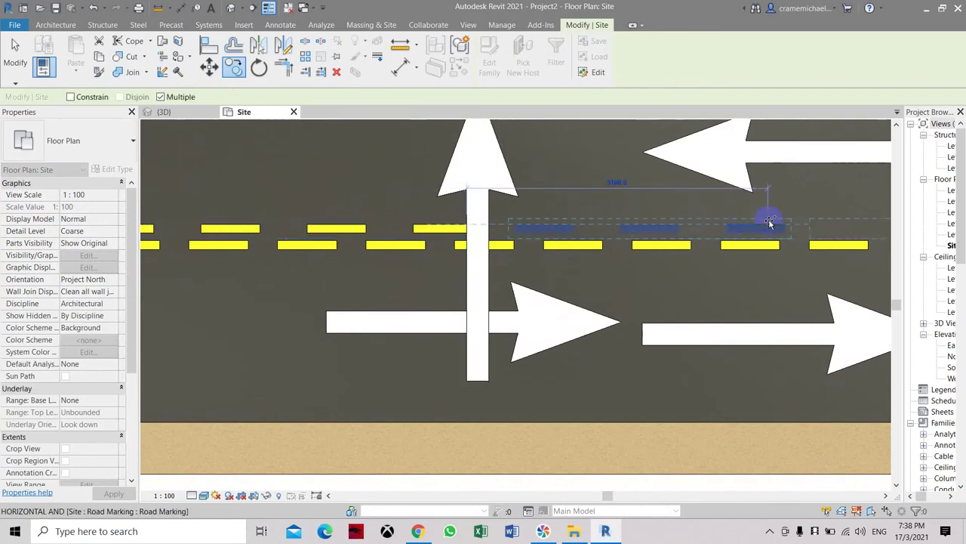
Continue placing copies of the three-dash set up to the road's end.
middle_click_drag(770, 220, 438, 249)
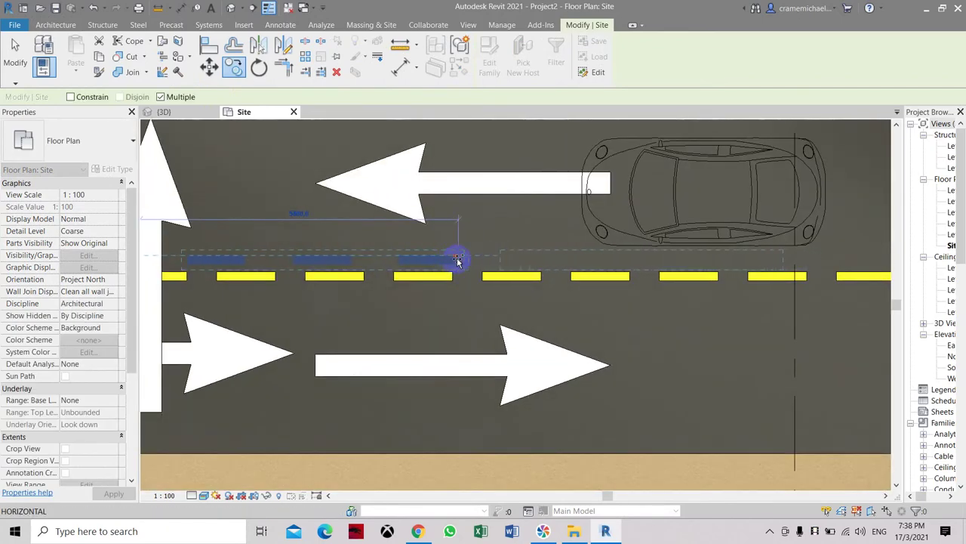
middle_click_drag(691, 259, 310, 270)
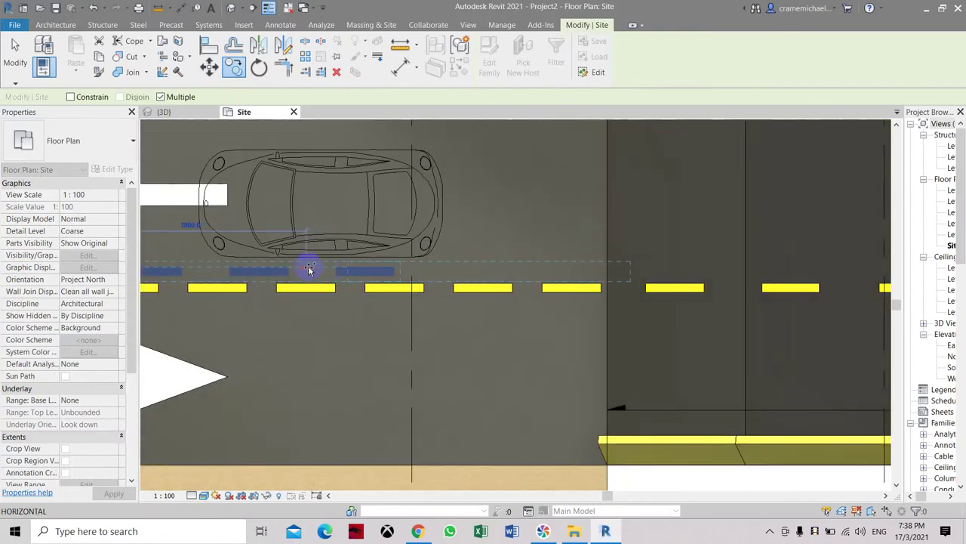
left_click(291, 271)
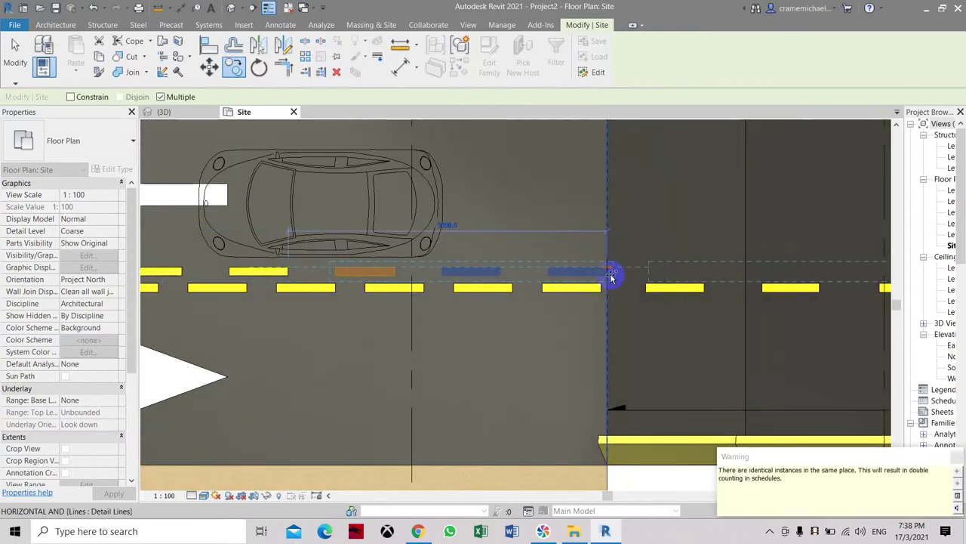
middle_click_drag(733, 287, 587, 283)
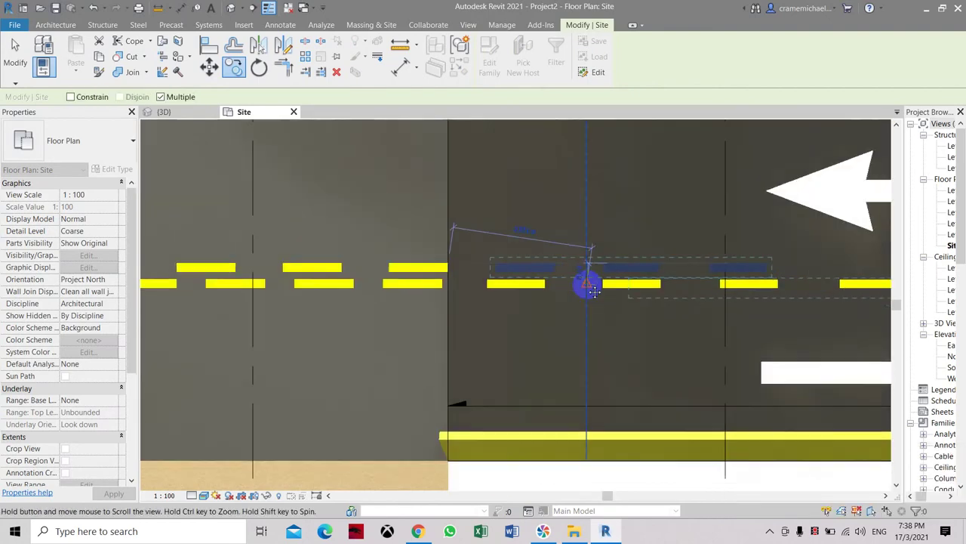
scroll(539, 257, "down", 2)
left_click(711, 264)
key("Escape")
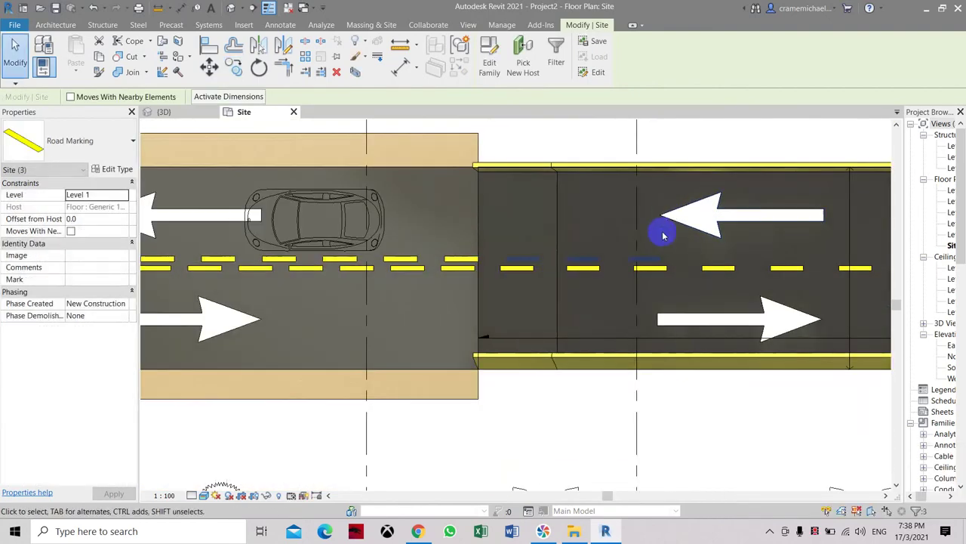
scroll(650, 257, "up", 2)
key("Escape")
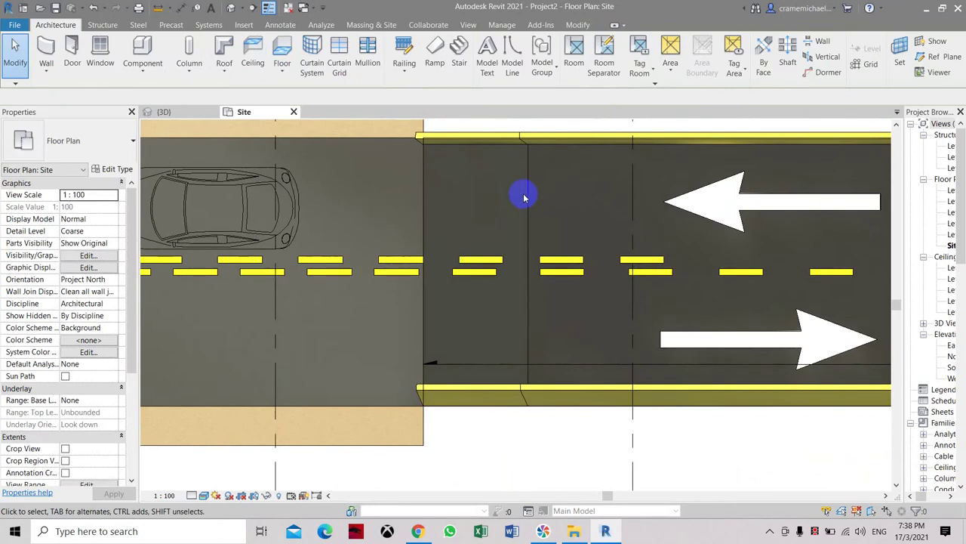
Copy the three upper dashes once more further along the road.
scroll(524, 198, "down", 2)
scroll(718, 250, "down", 2)
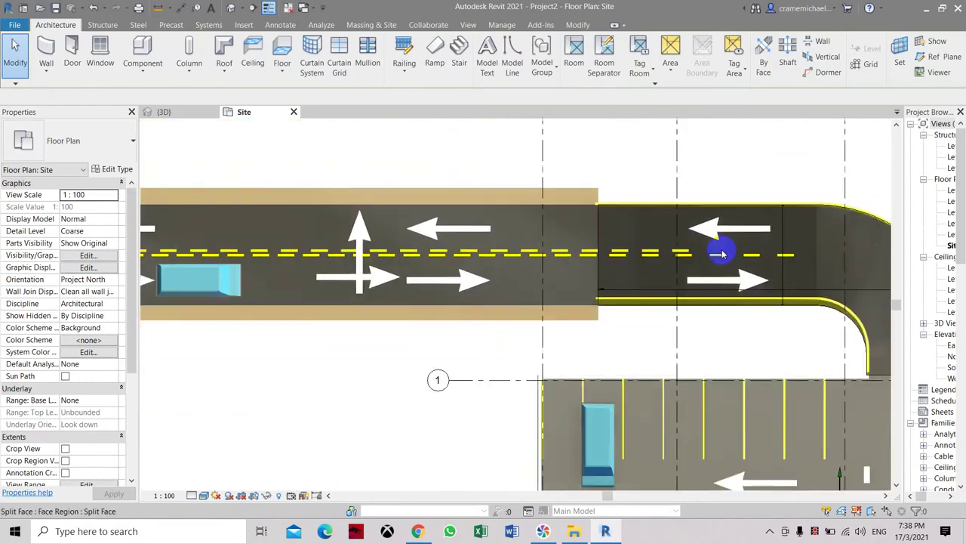
scroll(695, 253, "down", 2)
scroll(687, 254, "up", 4)
middle_click_drag(712, 261, 462, 289)
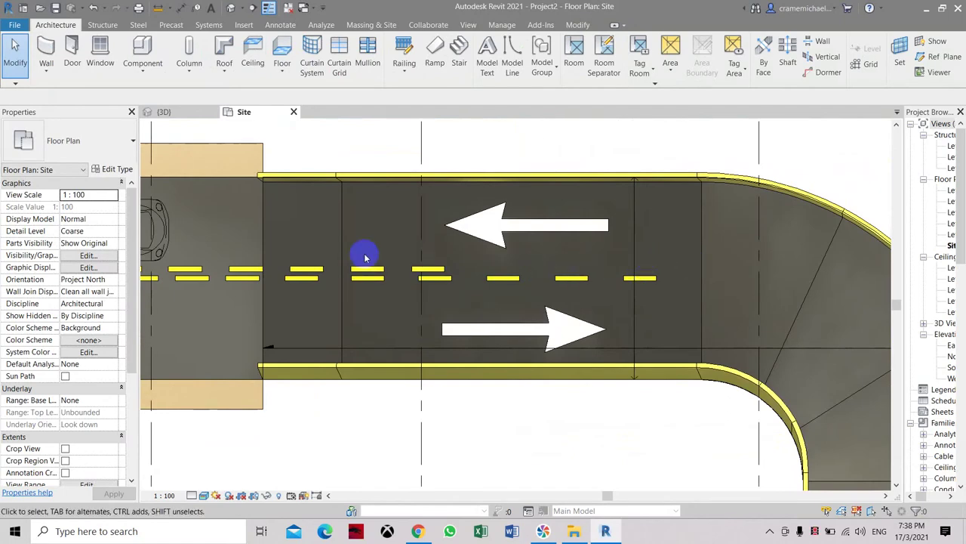
scroll(302, 260, "up", 3)
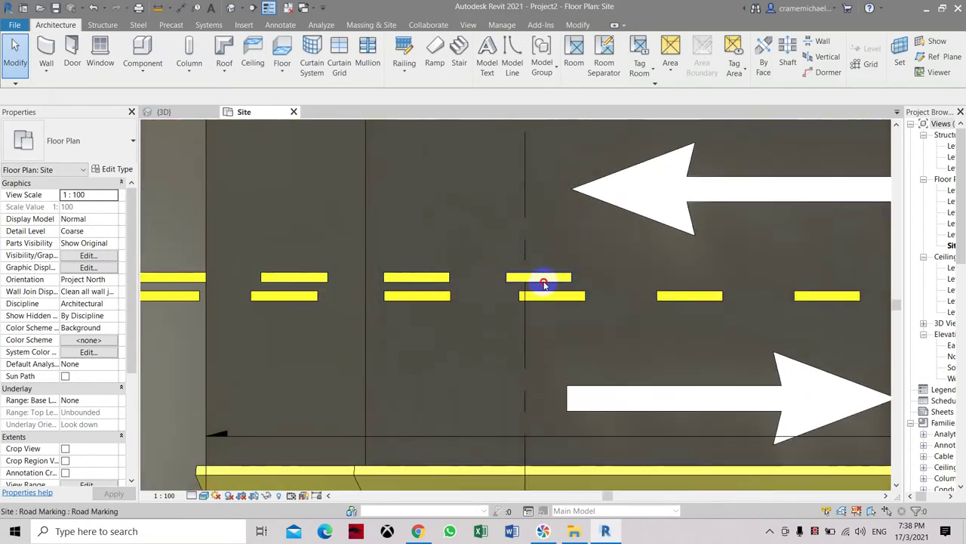
left_click(544, 284)
left_click(307, 259)
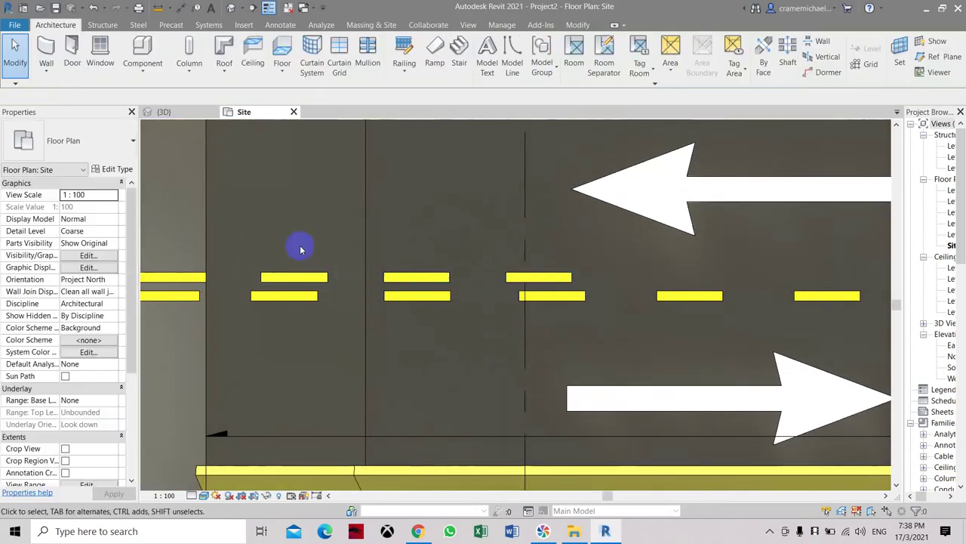
scroll(301, 249, "down", 2)
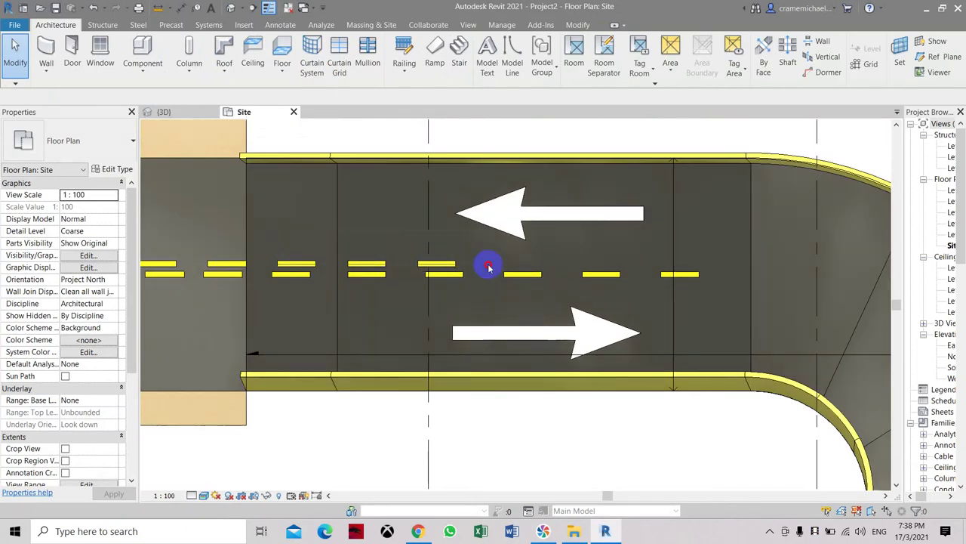
left_click_drag(490, 274, 384, 233)
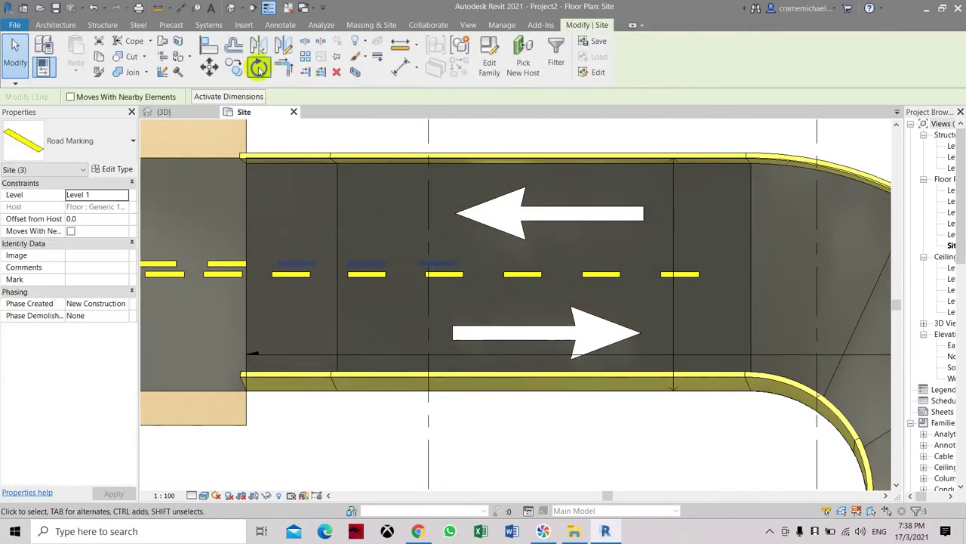
left_click(234, 68)
scroll(250, 266, "up", 1)
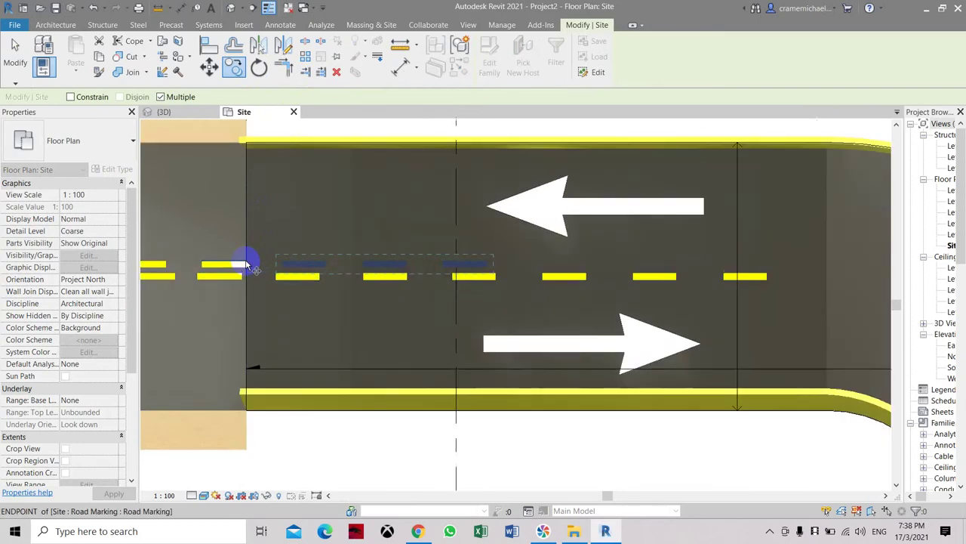
left_click(247, 263)
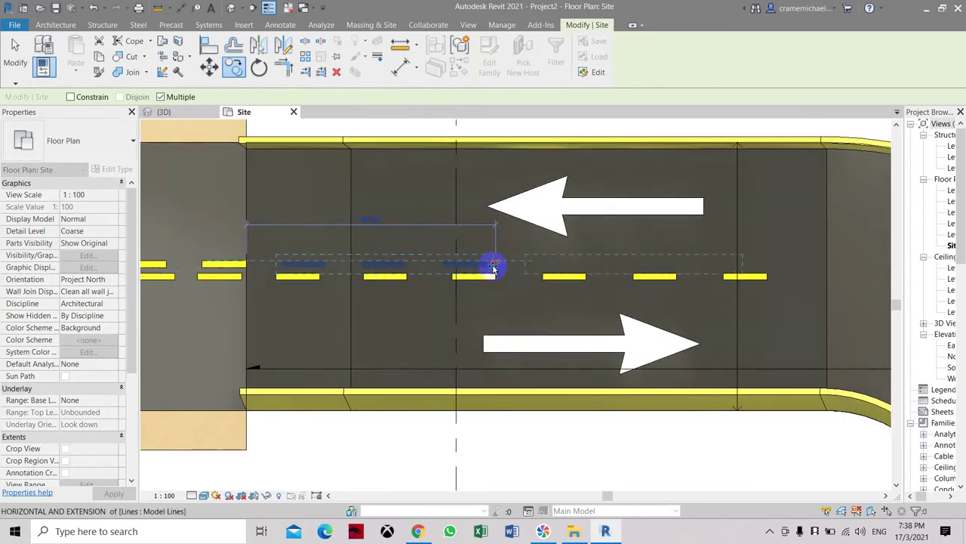
scroll(494, 266, "up", 2)
scroll(367, 233, "down", 4)
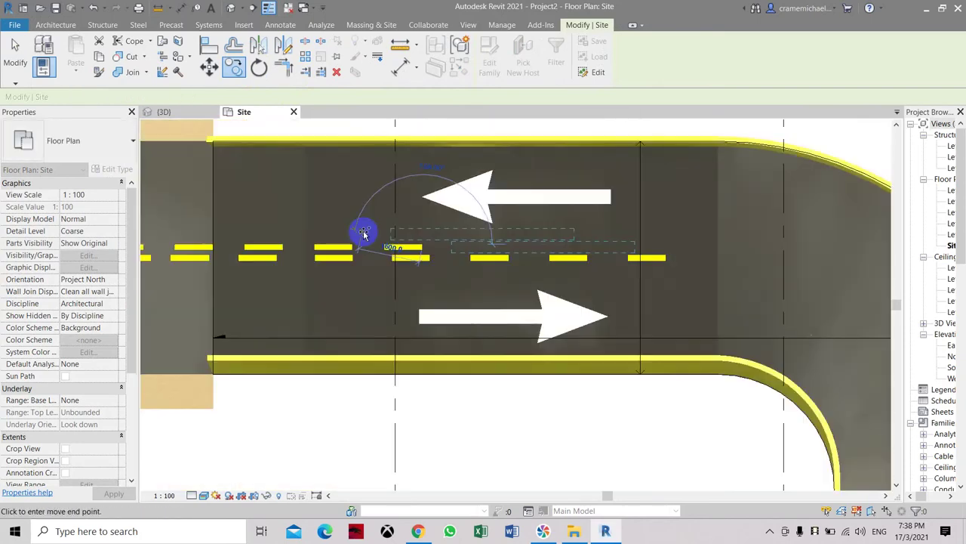
scroll(526, 231, "up", 3)
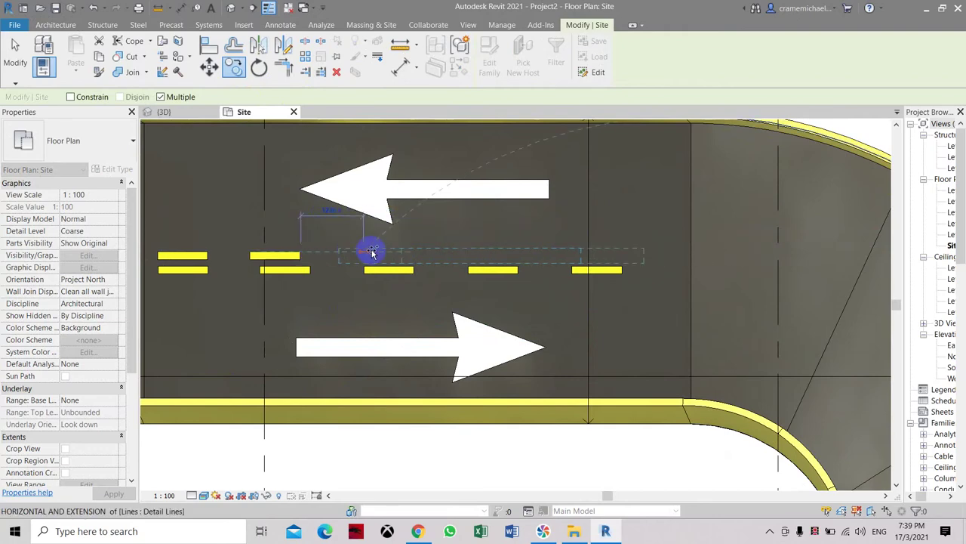
scroll(526, 242, "down", 3)
left_click(443, 249)
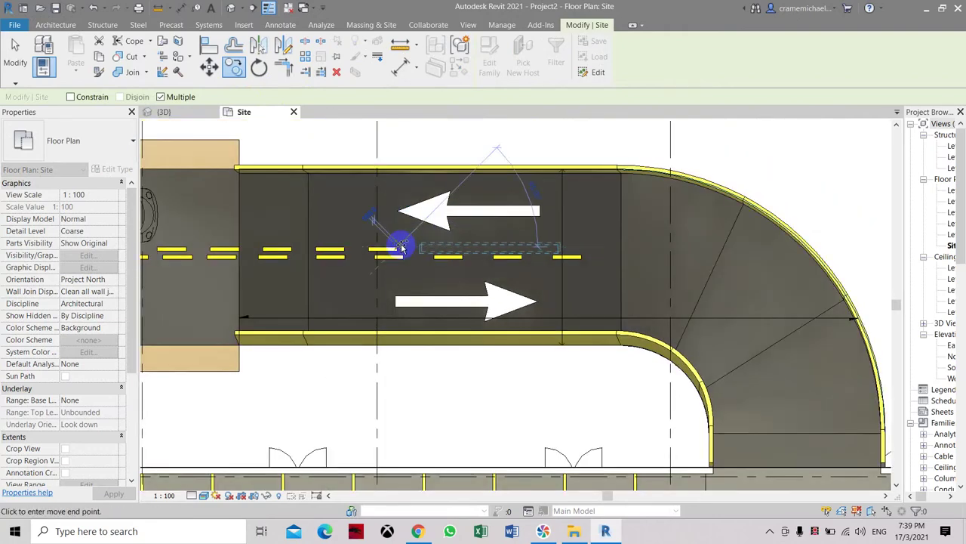
key("Escape")
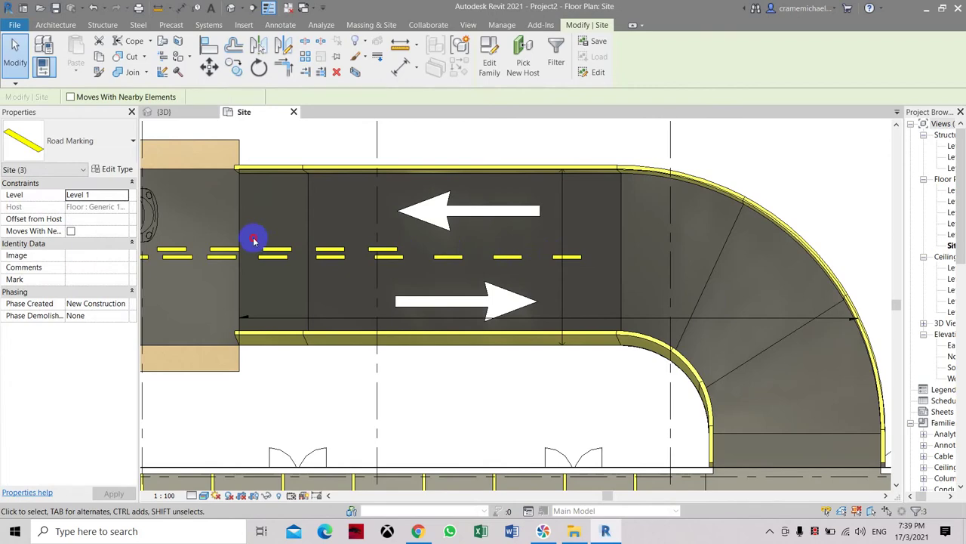
key("Escape")
Reselect the copied three-dash set and copy it again along the road.
key("ctrl+Left")
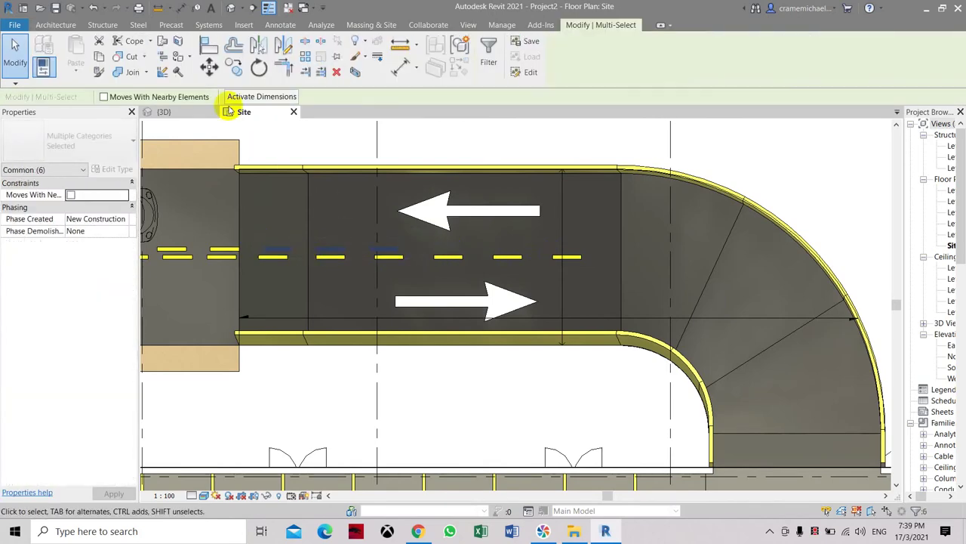
left_click(233, 64)
scroll(259, 269, "up", 4)
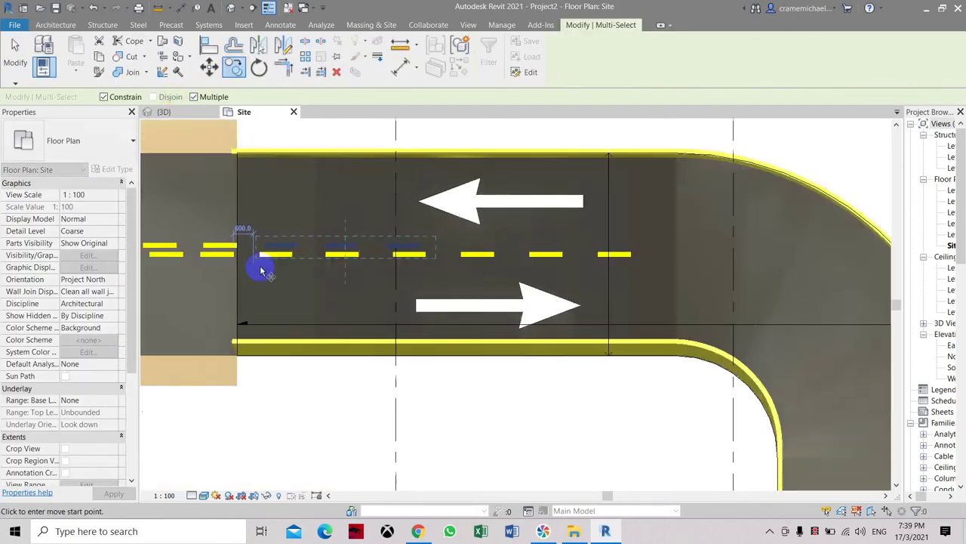
left_click(227, 231)
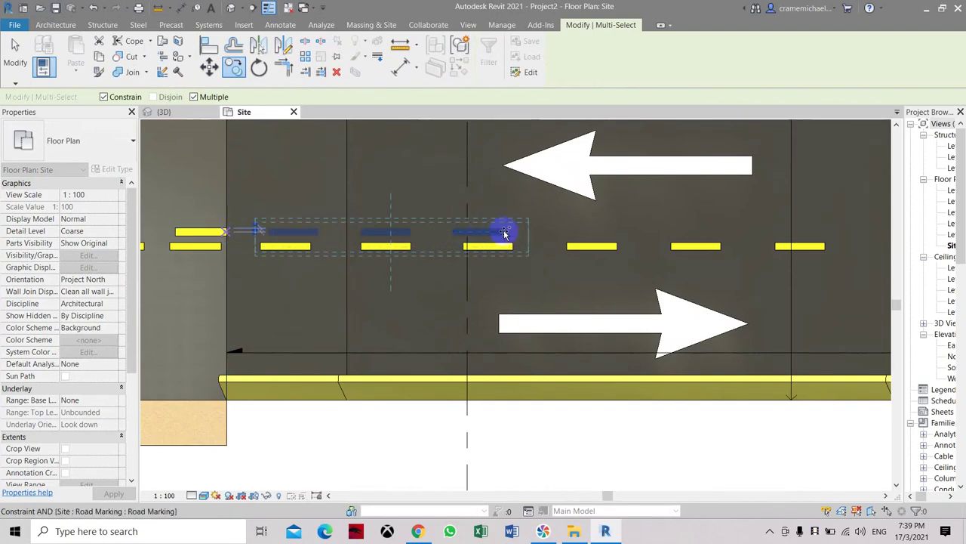
scroll(509, 231, "up", 3)
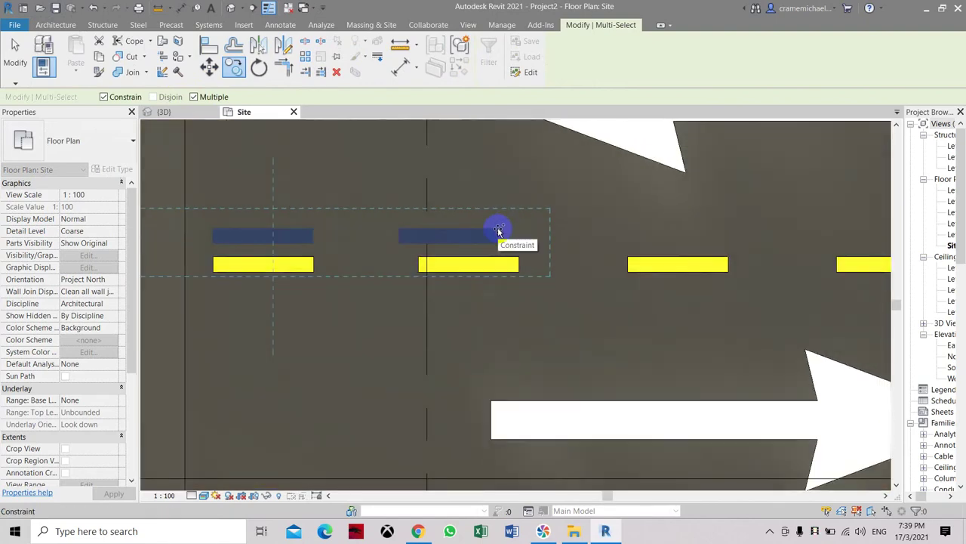
scroll(451, 302, "down", 4)
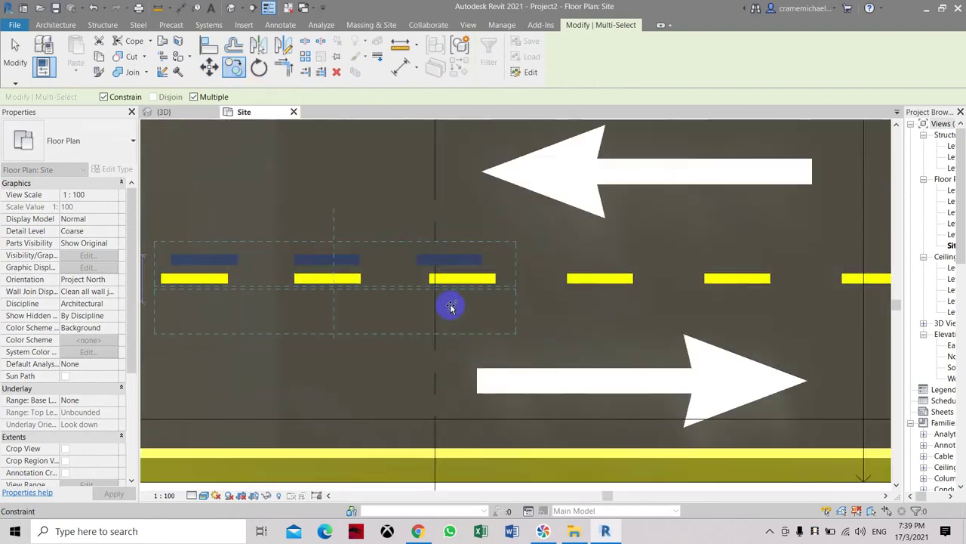
left_click(304, 278)
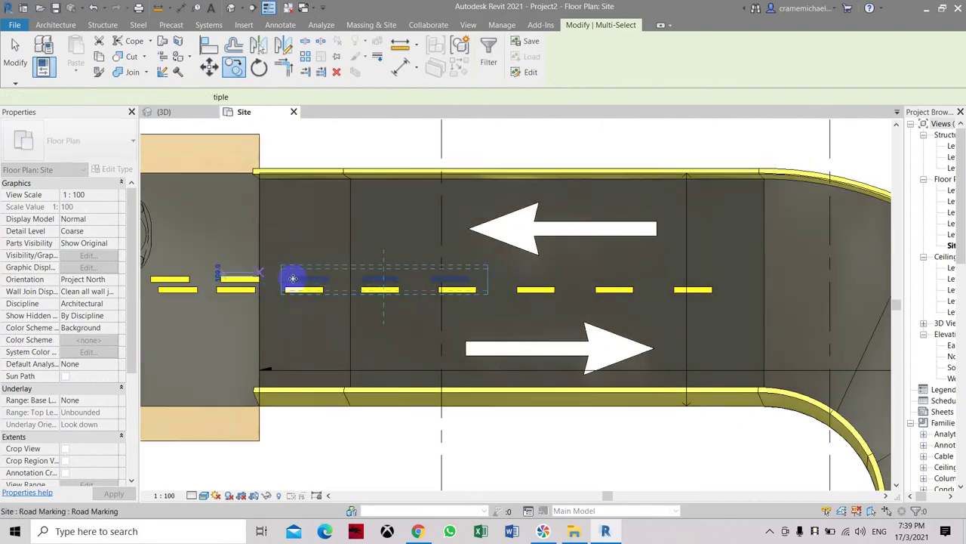
key("Escape")
key("Escape")
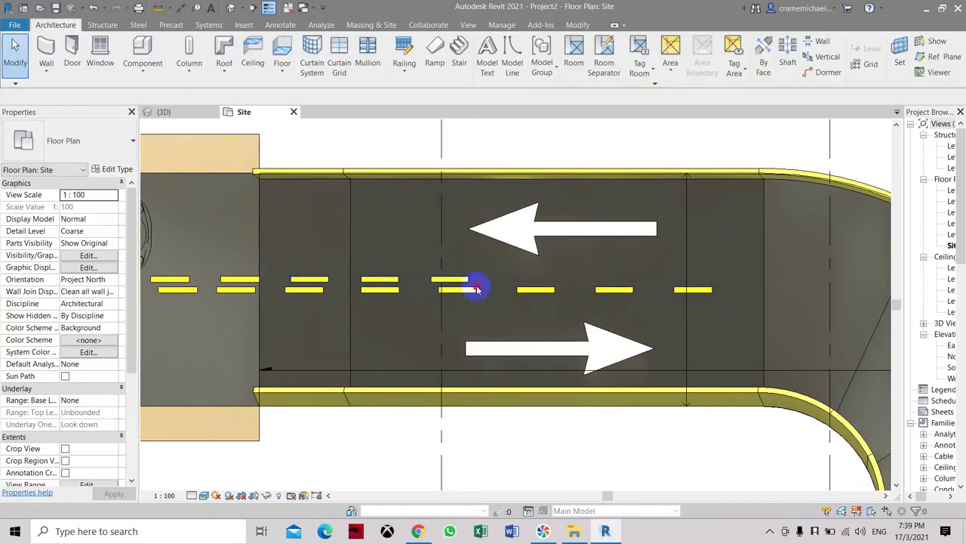
Copy the newest three dashes one more time further right.
left_click(476, 289)
left_click(236, 68)
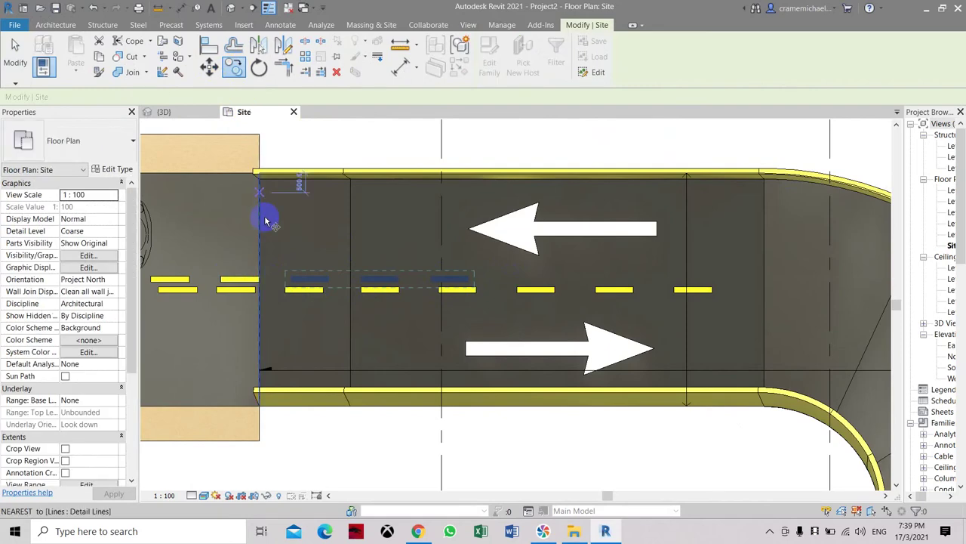
left_click(259, 277)
left_click(315, 277)
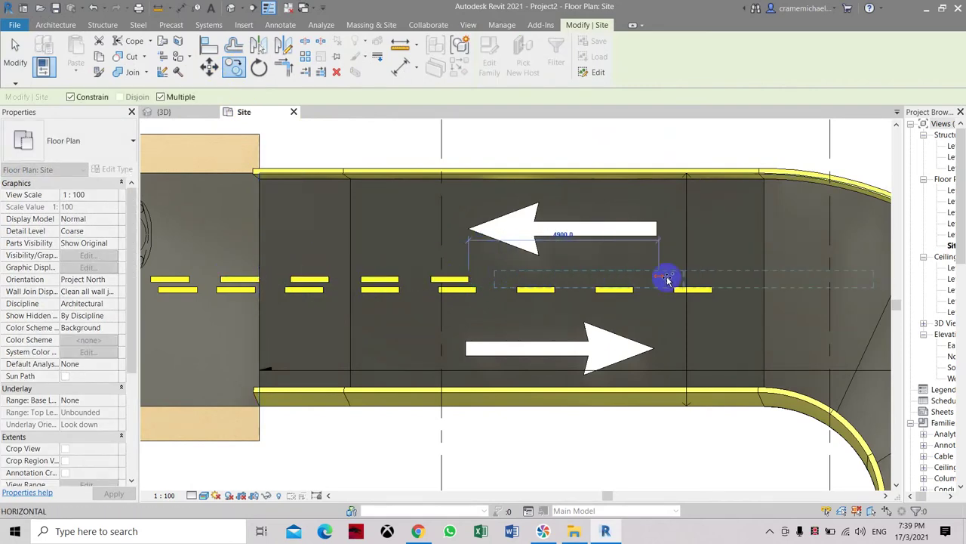
key("Escape")
scroll(565, 204, "down", 5)
scroll(581, 216, "up", 3)
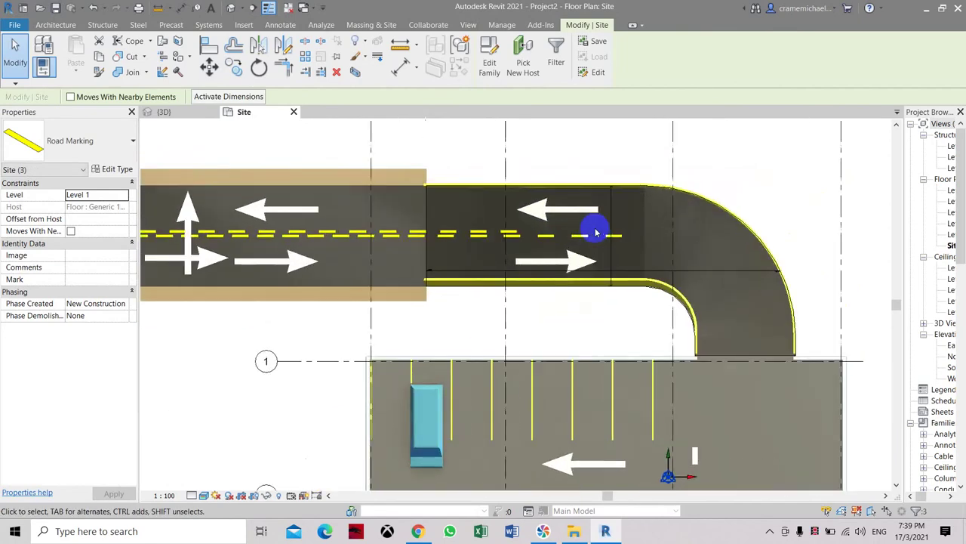
key("Escape")
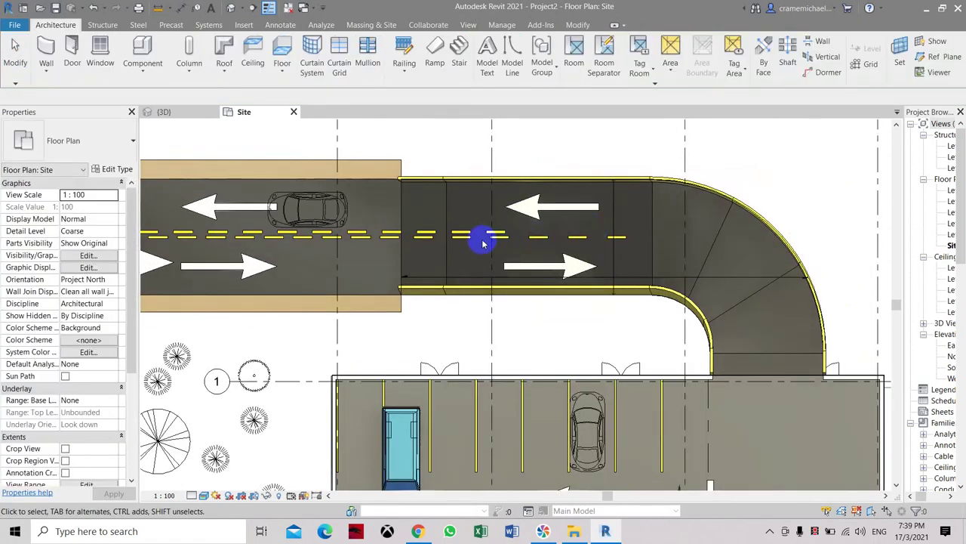
scroll(483, 241, "up", 3)
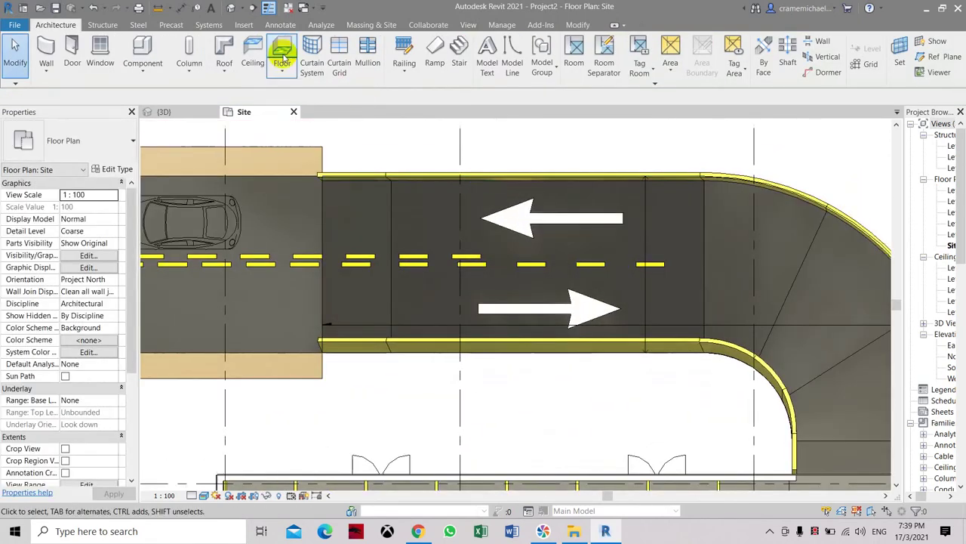
left_click(231, 8)
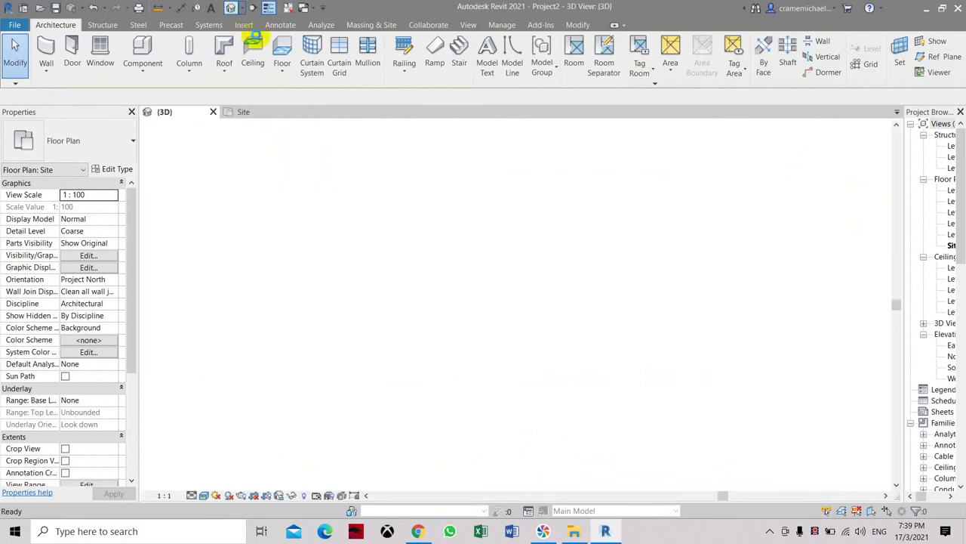
scroll(388, 196, "down", 5)
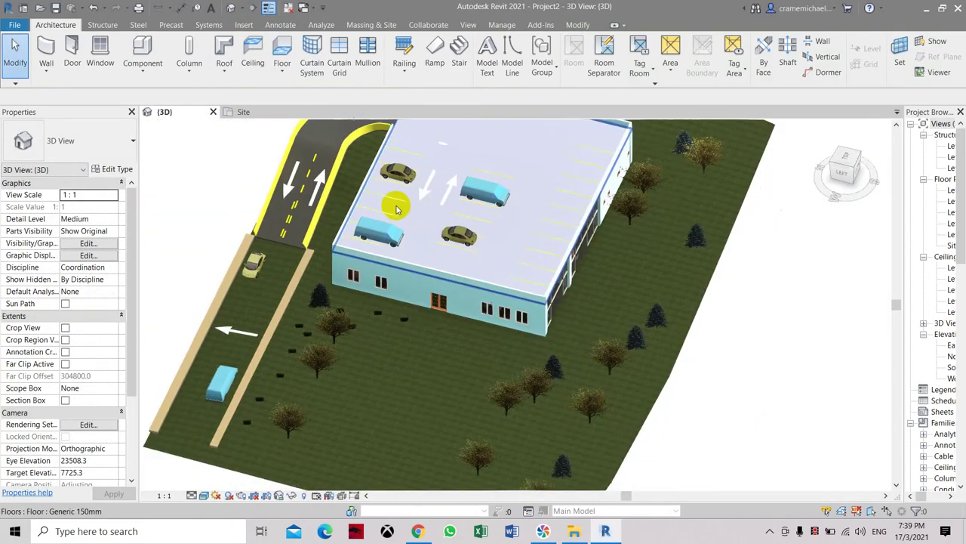
scroll(301, 181, "up", 3)
middle_click_drag(335, 199, 443, 184)
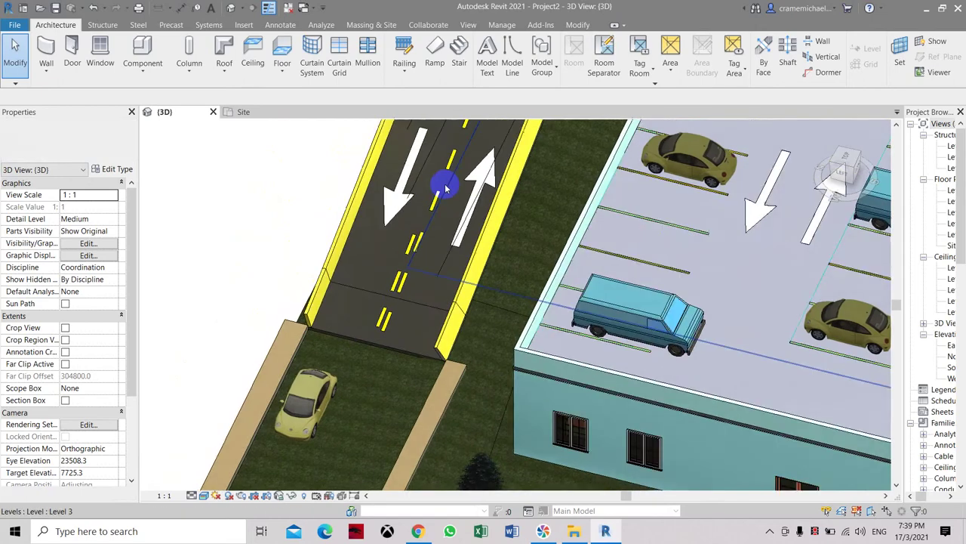
scroll(363, 353, "down", 4)
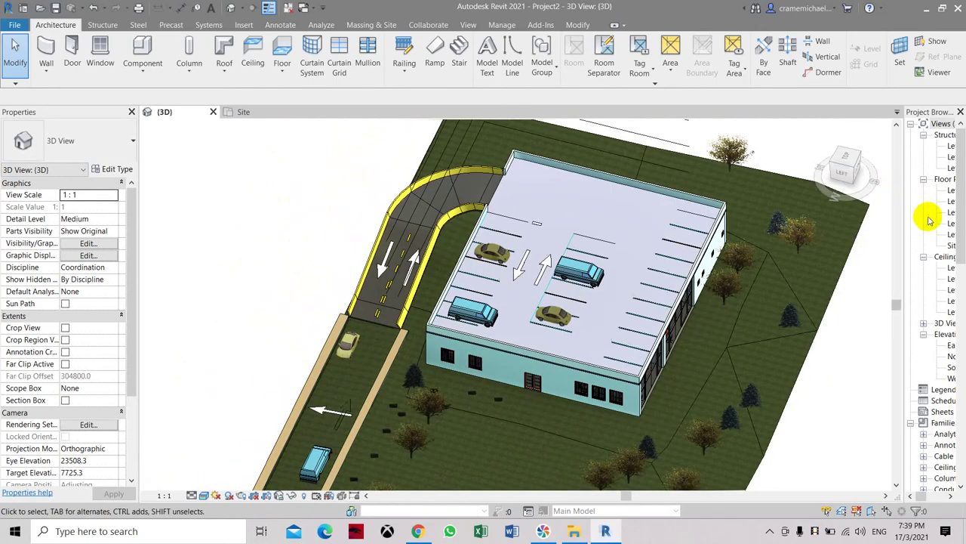
left_click_drag(904, 277, 867, 273)
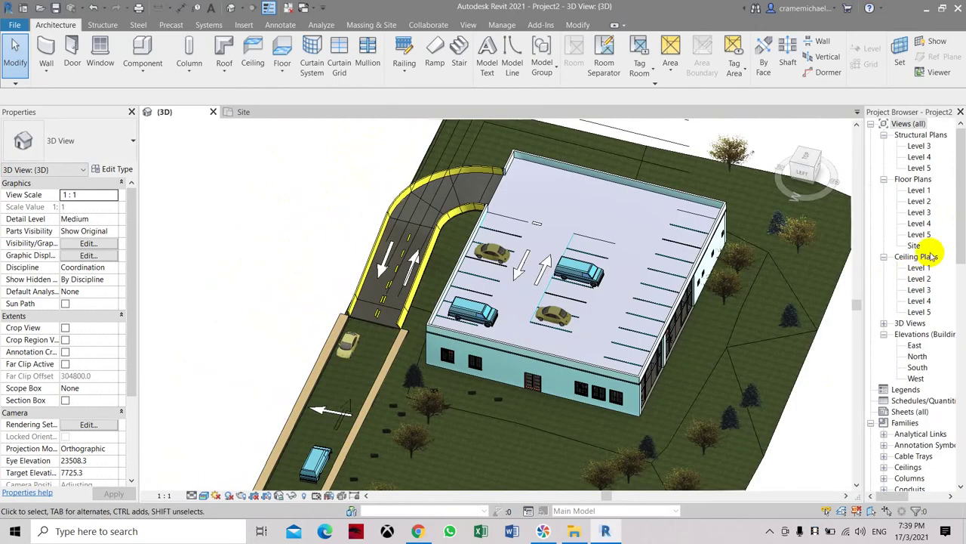
double_click(914, 245)
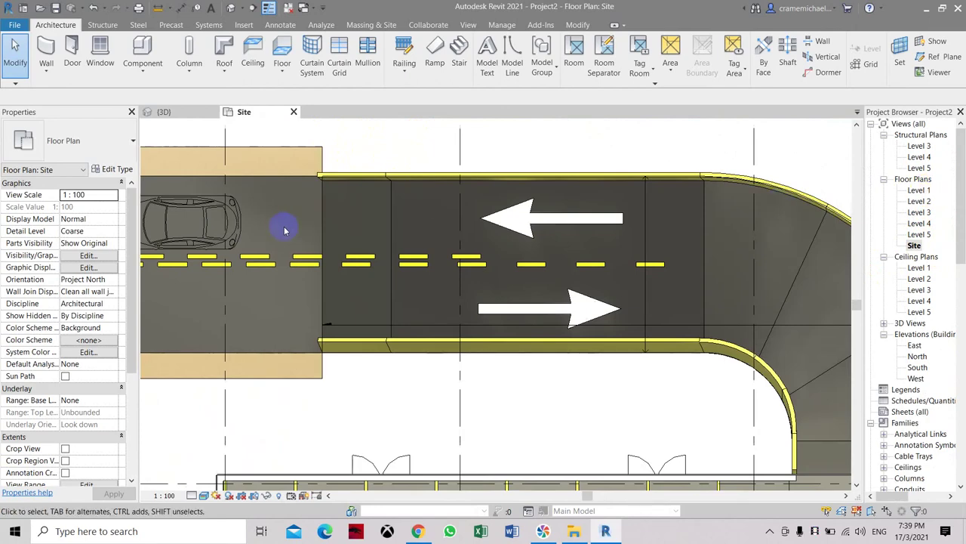
Give the left road floor a Height Offset From Level of 550.
scroll(286, 230, "down", 3)
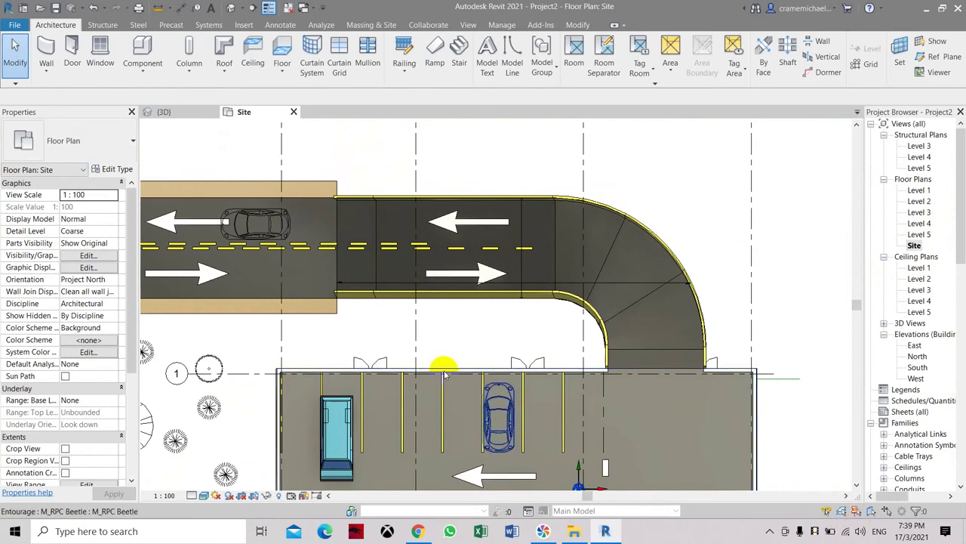
left_click(312, 231)
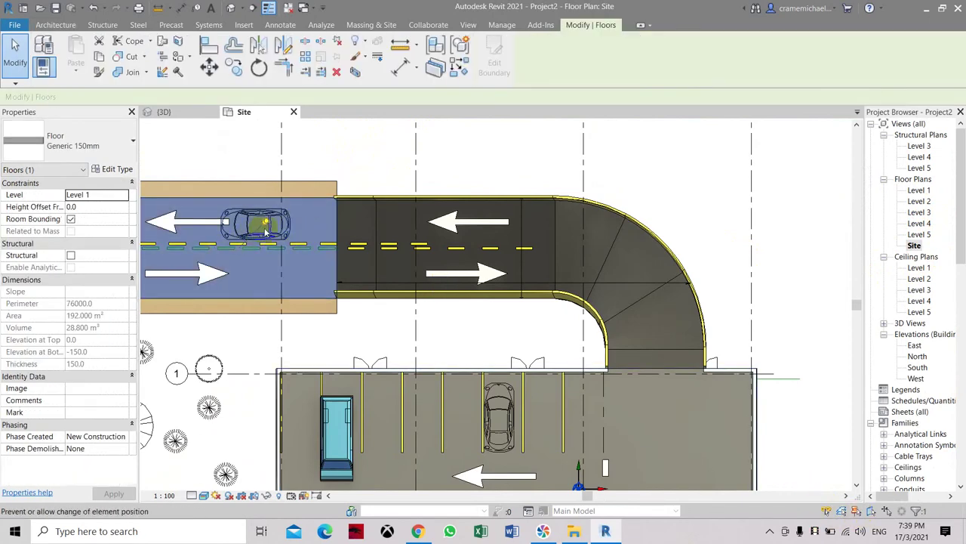
left_click(93, 206)
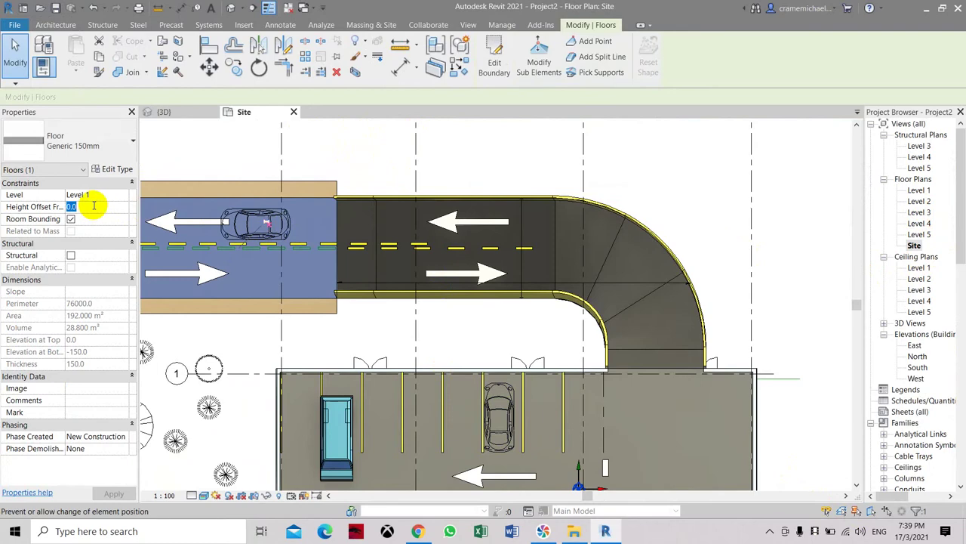
key("Return")
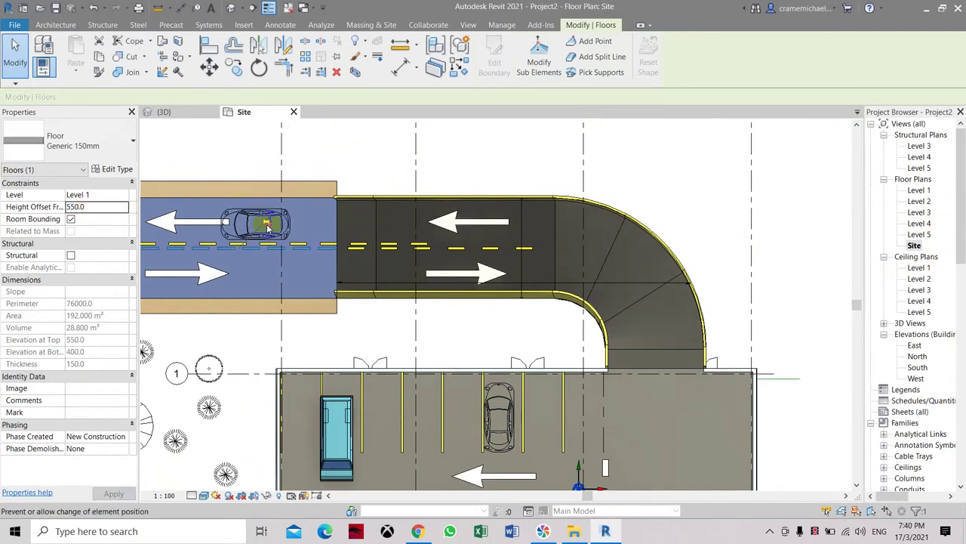
left_click(509, 314)
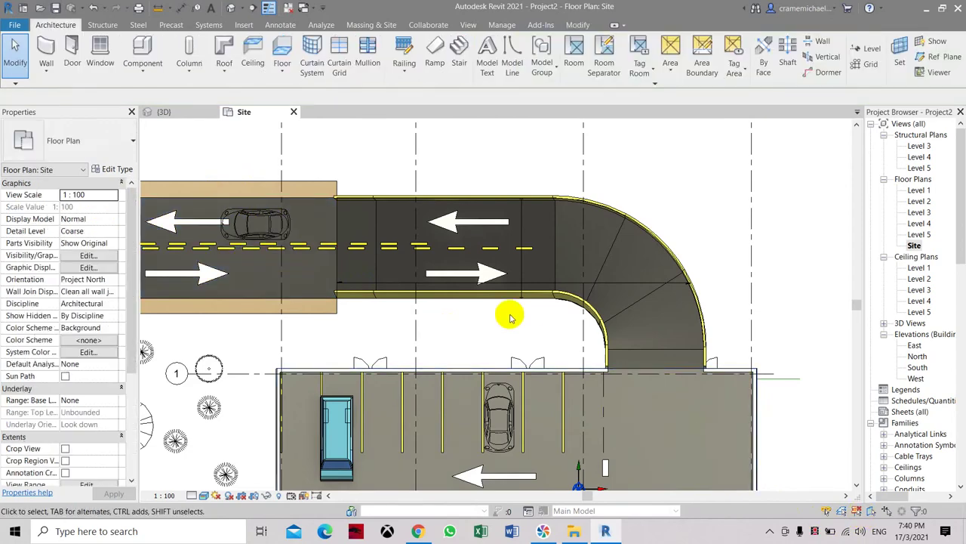
scroll(493, 277, "up", 5)
middle_click_drag(344, 218, 396, 260)
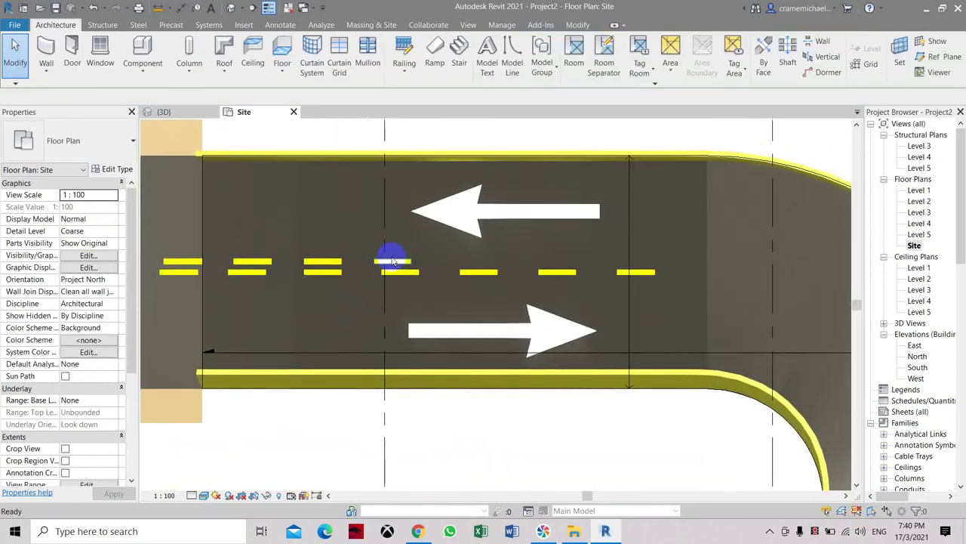
Place three Road Marking dashes along the straight road's upper row.
left_click(142, 68)
left_click(163, 90)
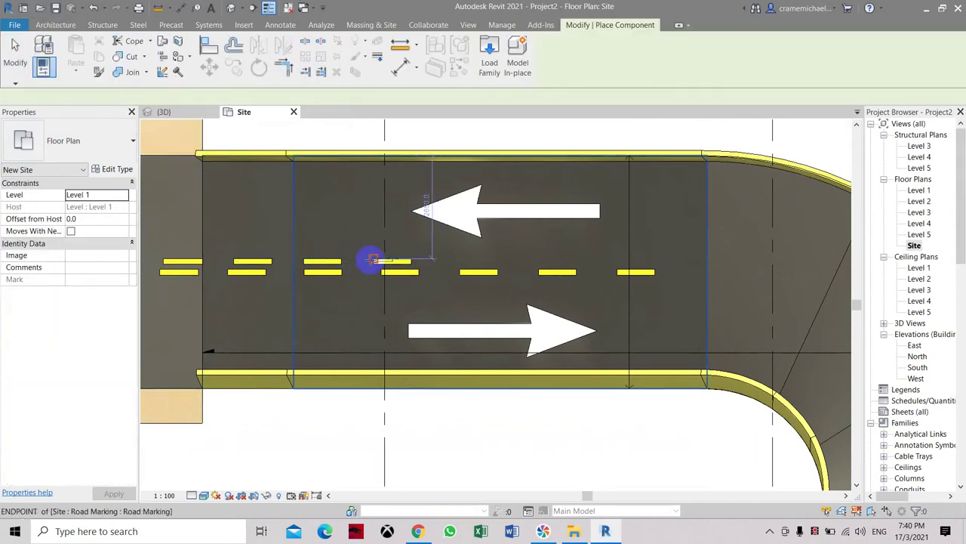
scroll(472, 262, "up", 3)
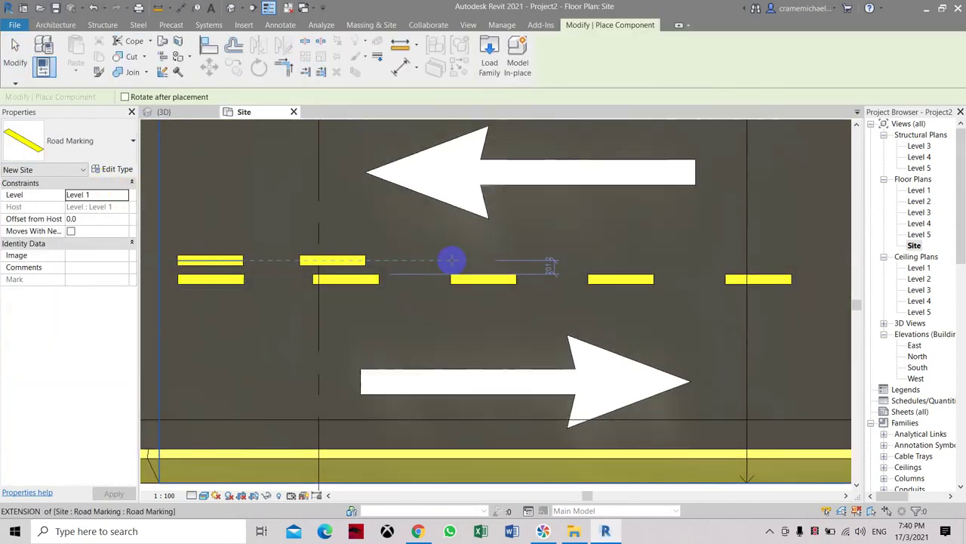
left_click(476, 260)
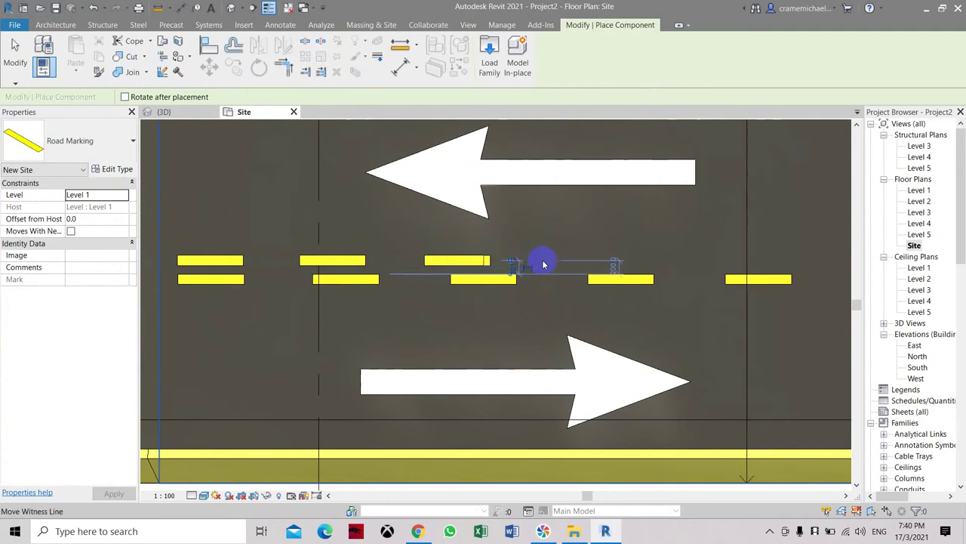
left_click(604, 260)
scroll(691, 264, "down", 2)
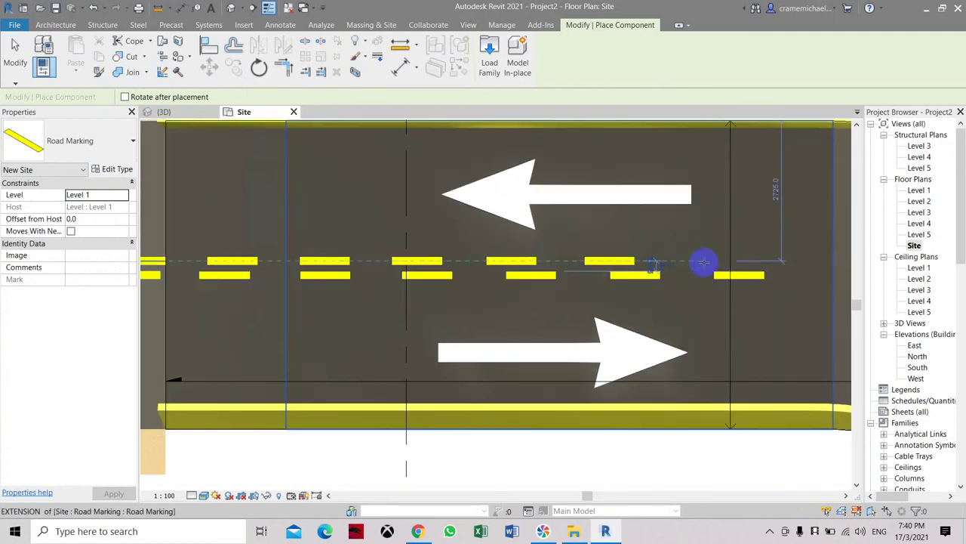
middle_click_drag(701, 263, 544, 264)
scroll(573, 263, "up", 1)
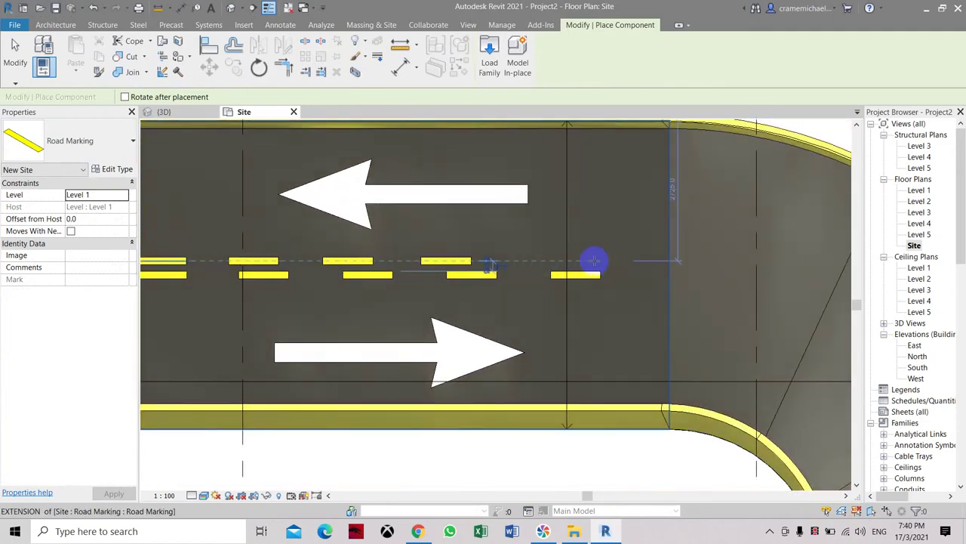
left_click(543, 260)
Place four dashes from the bend's start around the curve, then select one to rotate.
scroll(599, 261, "down", 2)
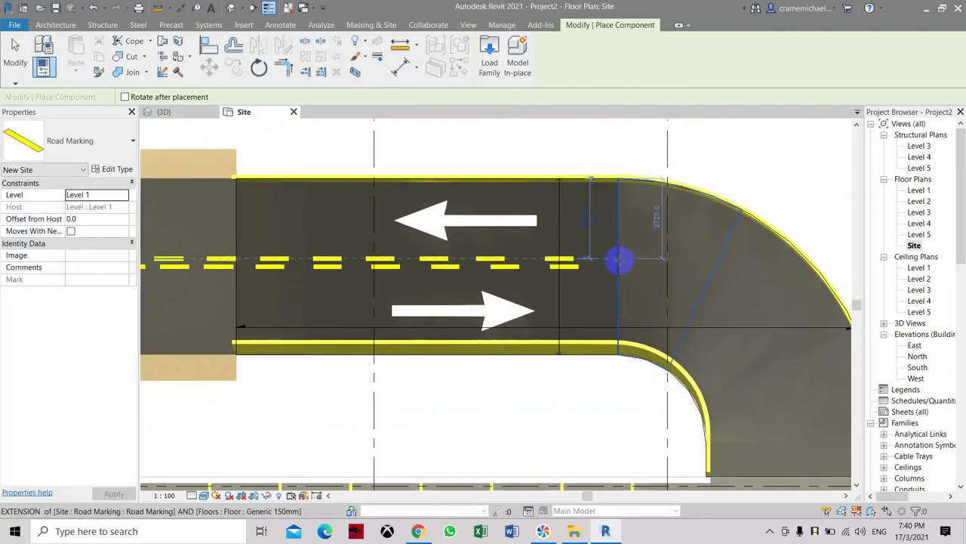
middle_click_drag(601, 264, 534, 252)
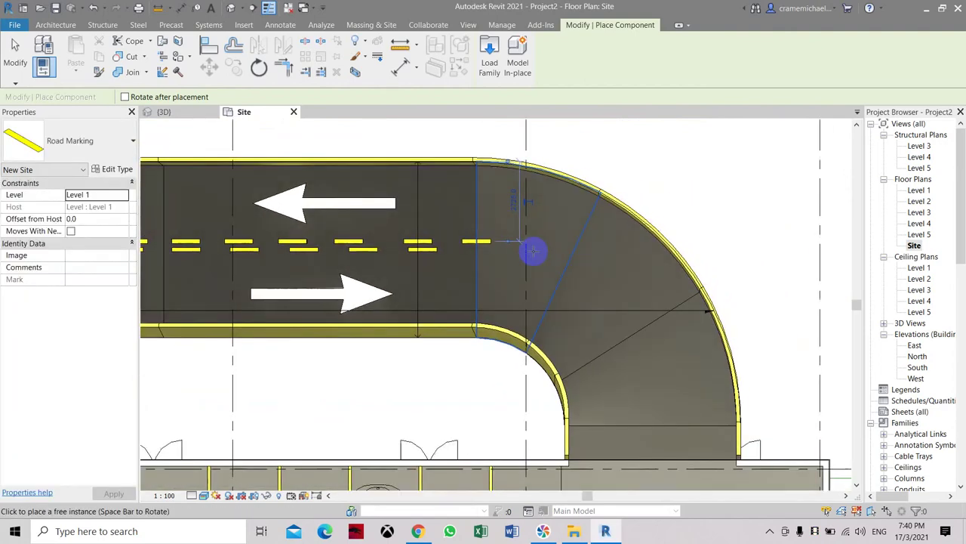
middle_click_drag(595, 317, 535, 247)
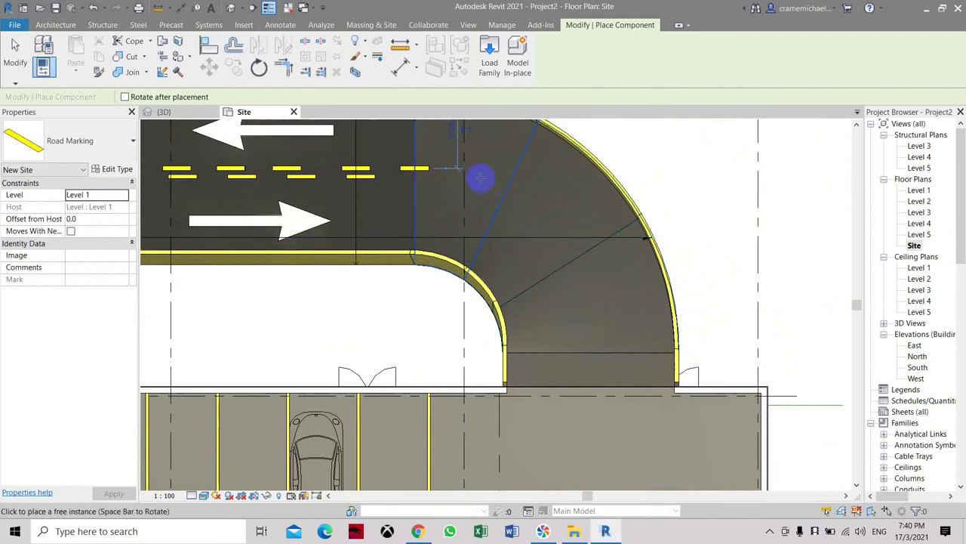
left_click(462, 171)
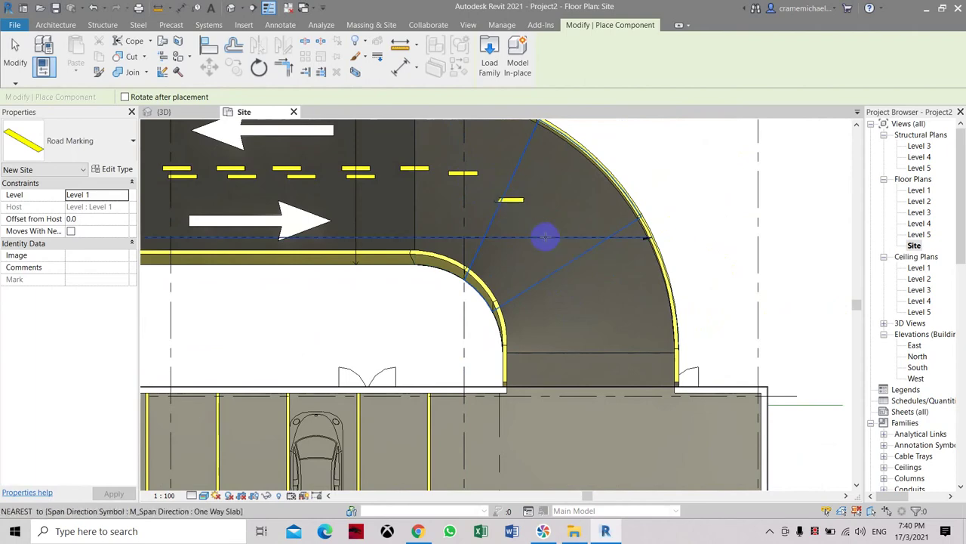
left_click(566, 266)
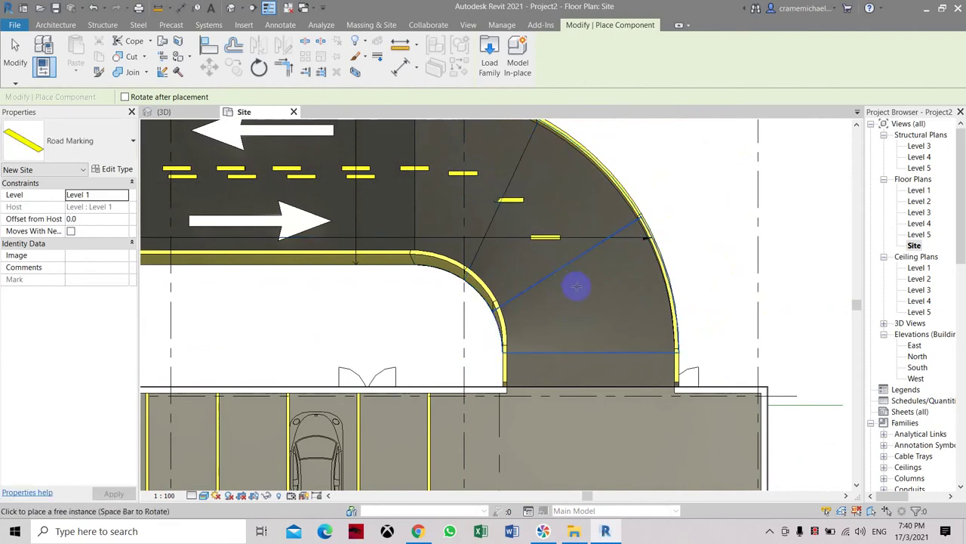
left_click(596, 330)
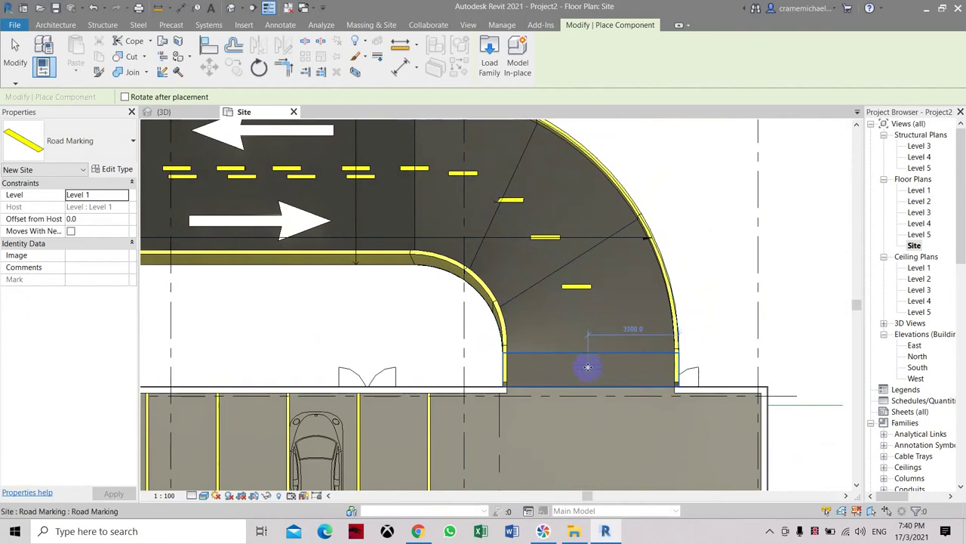
left_click(587, 367)
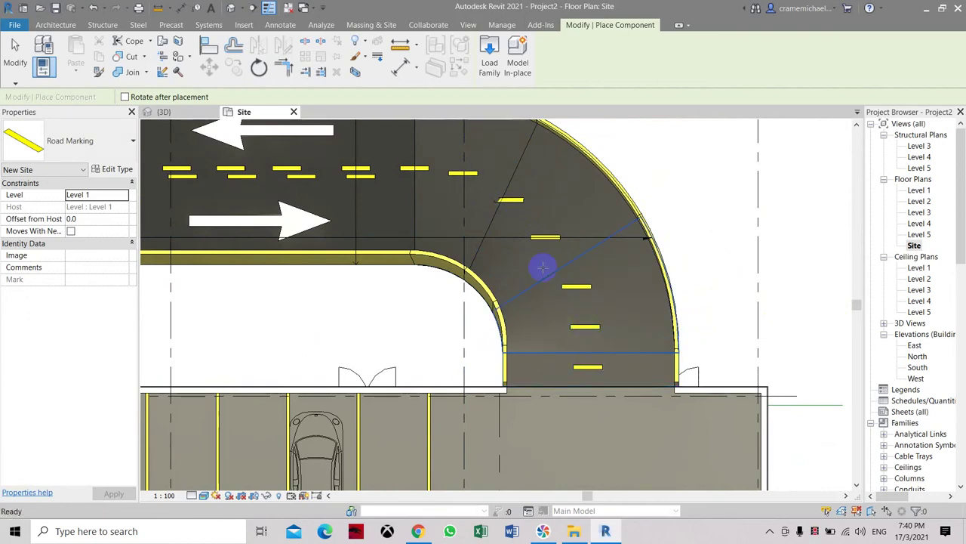
key("Escape")
scroll(513, 208, "up", 2)
left_click(520, 198)
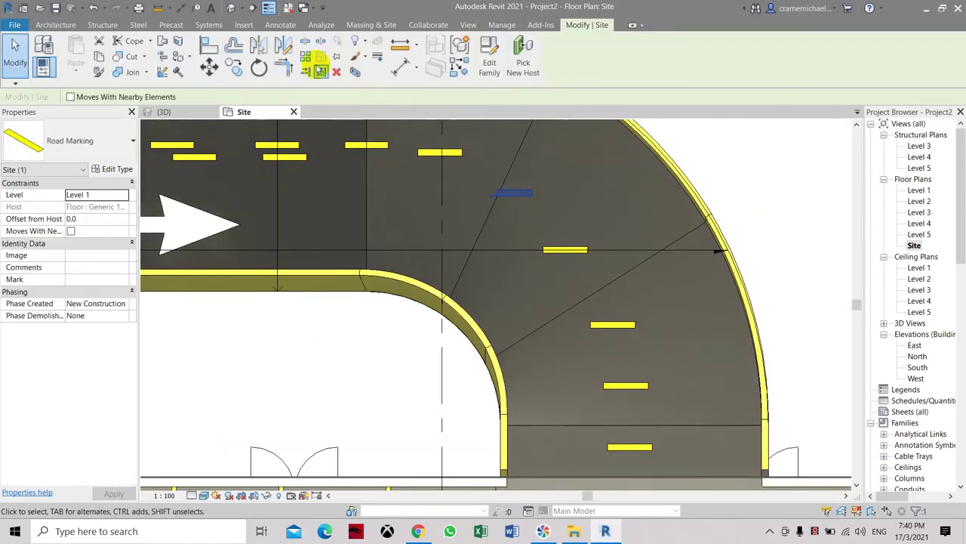
left_click(259, 67)
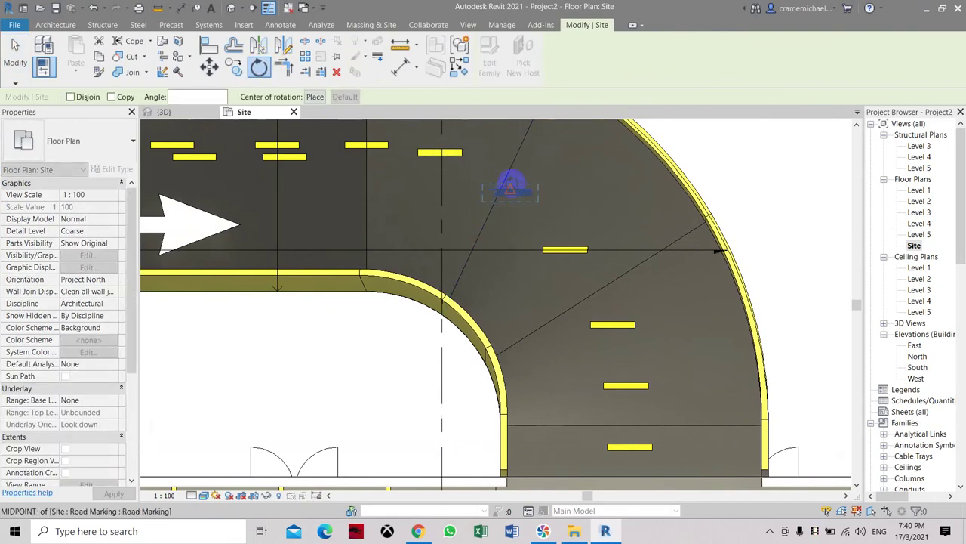
Rotate the dash at the bend's start about a centre moved onto the road edge.
middle_click_drag(528, 156, 533, 229)
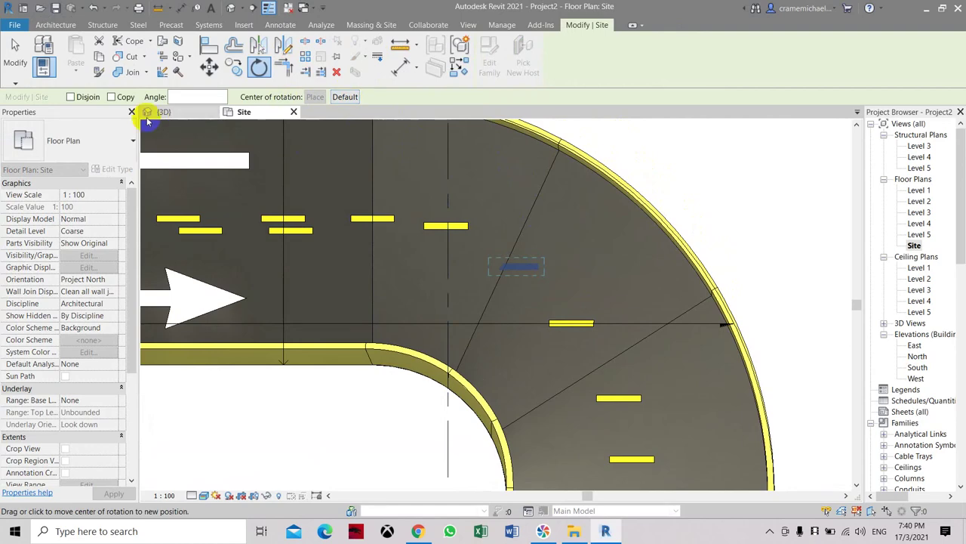
left_click_drag(487, 188, 532, 192)
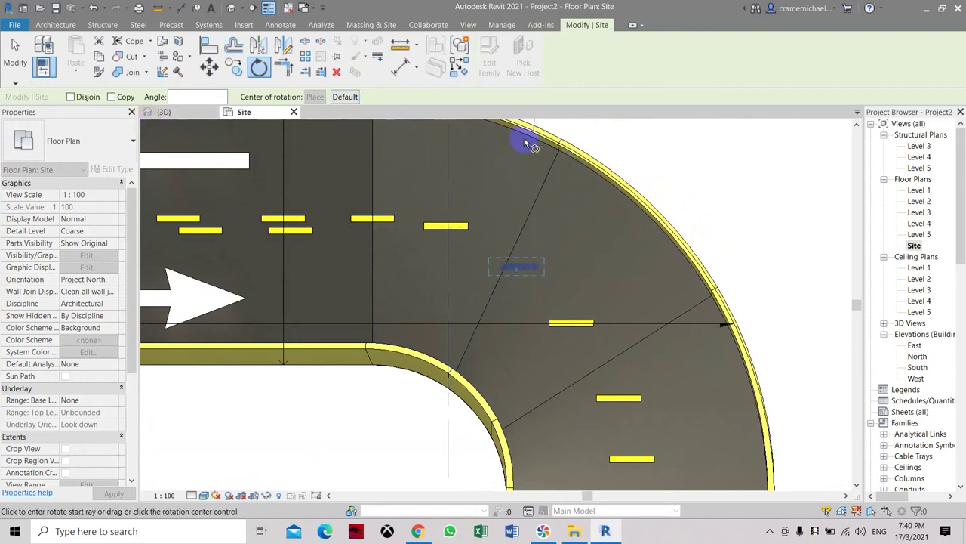
left_click_drag(527, 142, 519, 156)
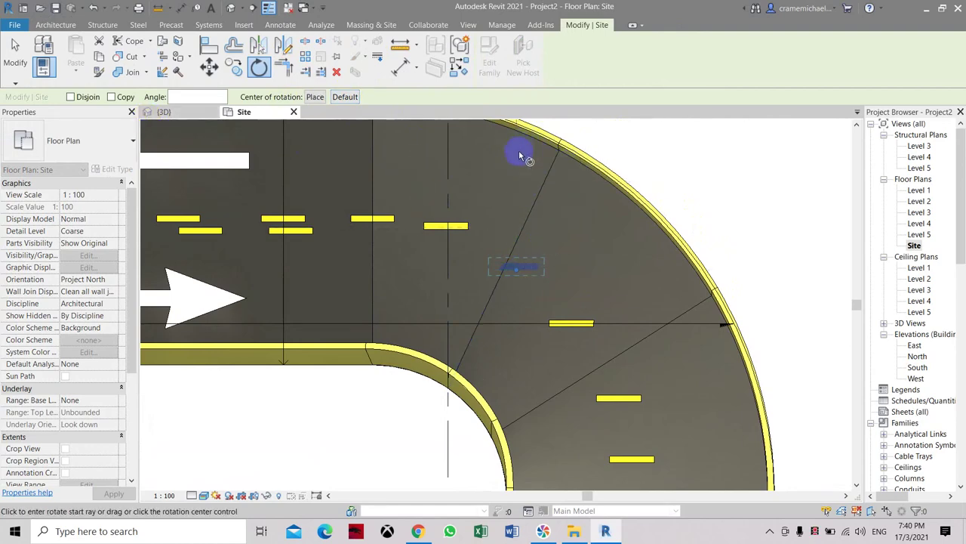
left_click(579, 202)
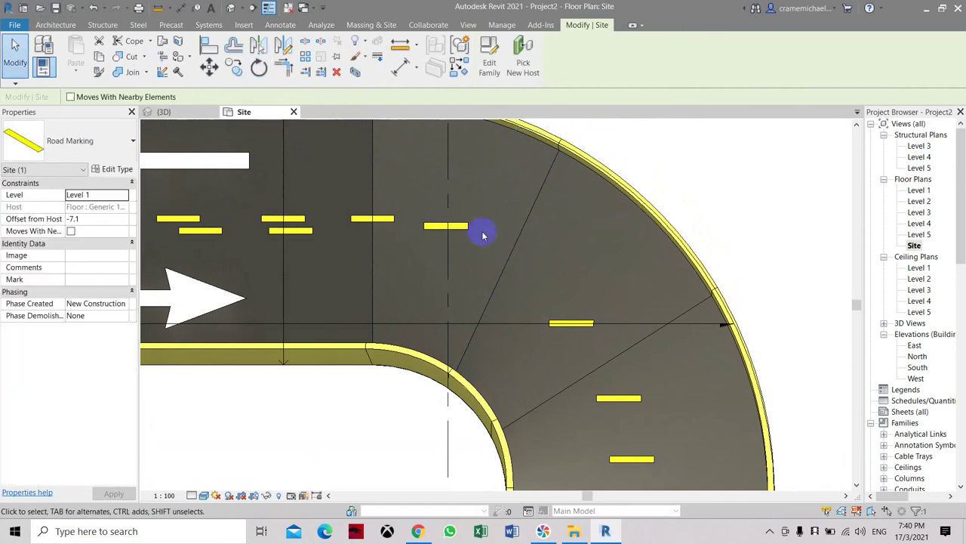
scroll(423, 215, "down", 3)
key("Escape")
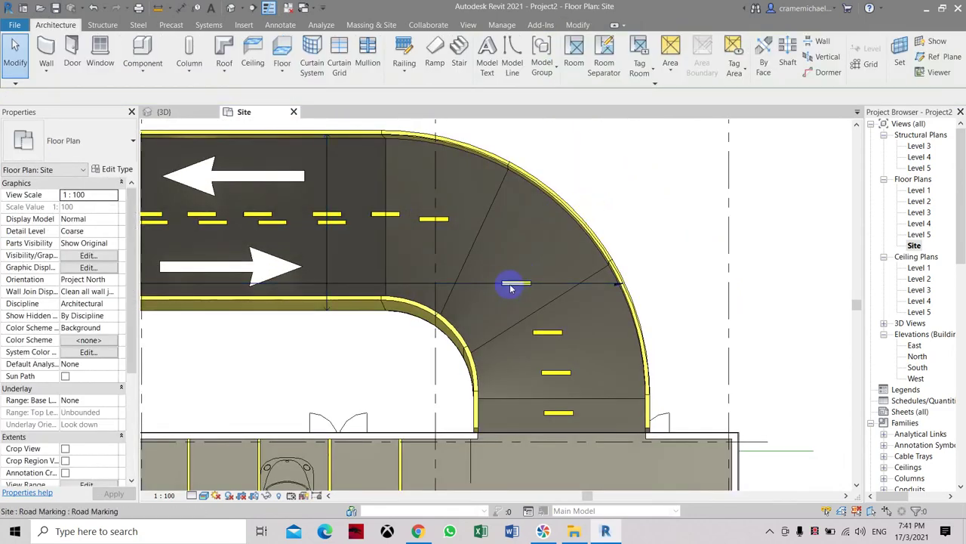
scroll(510, 287, "up", 4)
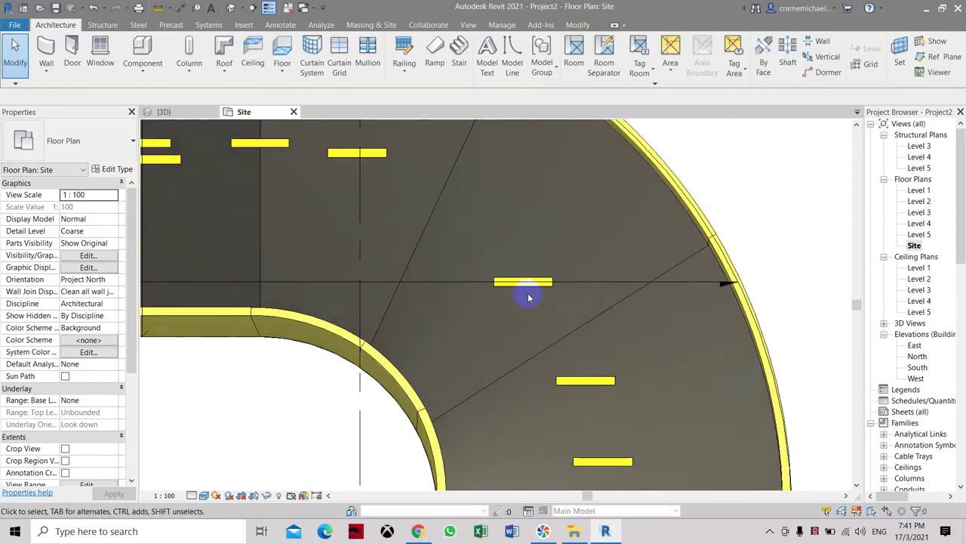
Rotate the dash on the curve diagonally to follow the bend.
left_click(518, 290)
left_click(259, 67)
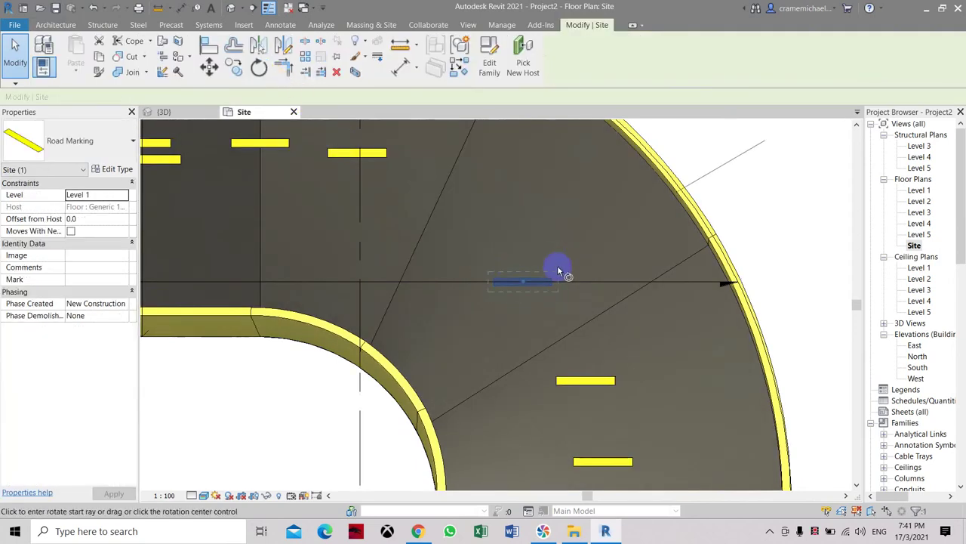
left_click(548, 172)
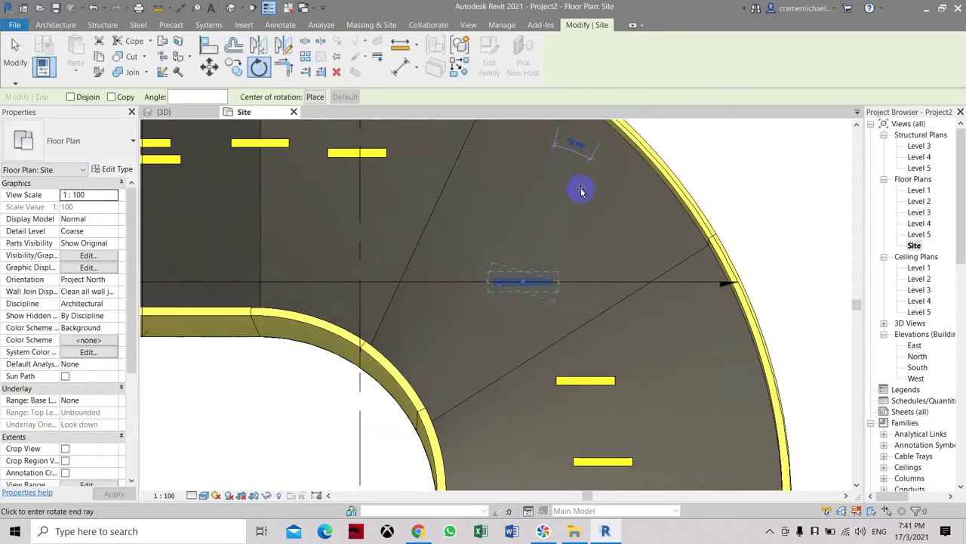
left_click(624, 232)
scroll(574, 228, "down", 2)
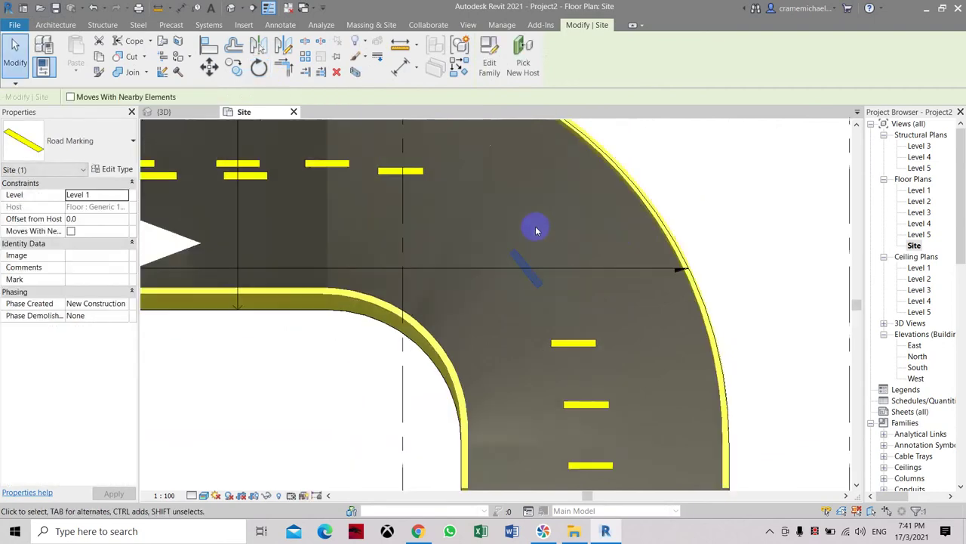
scroll(384, 170, "up", 3)
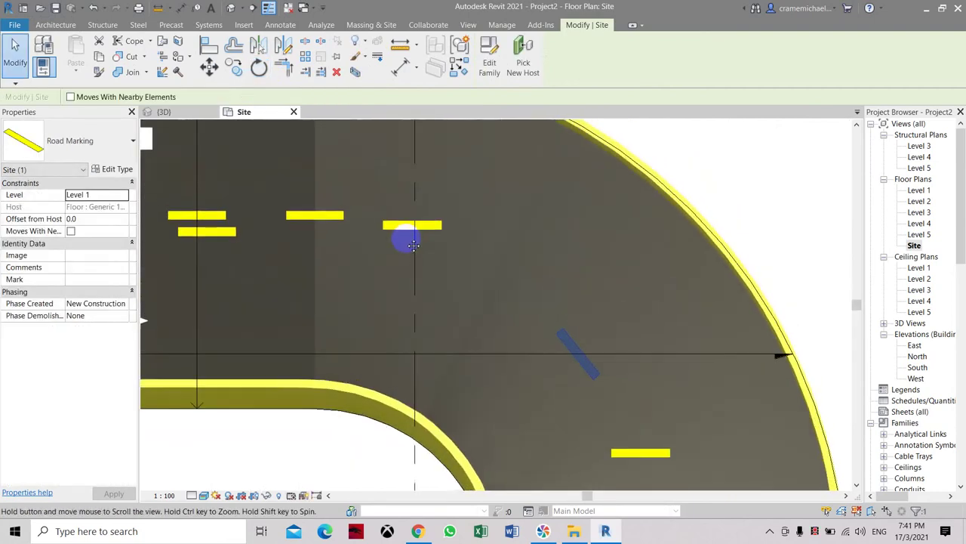
left_click(438, 240)
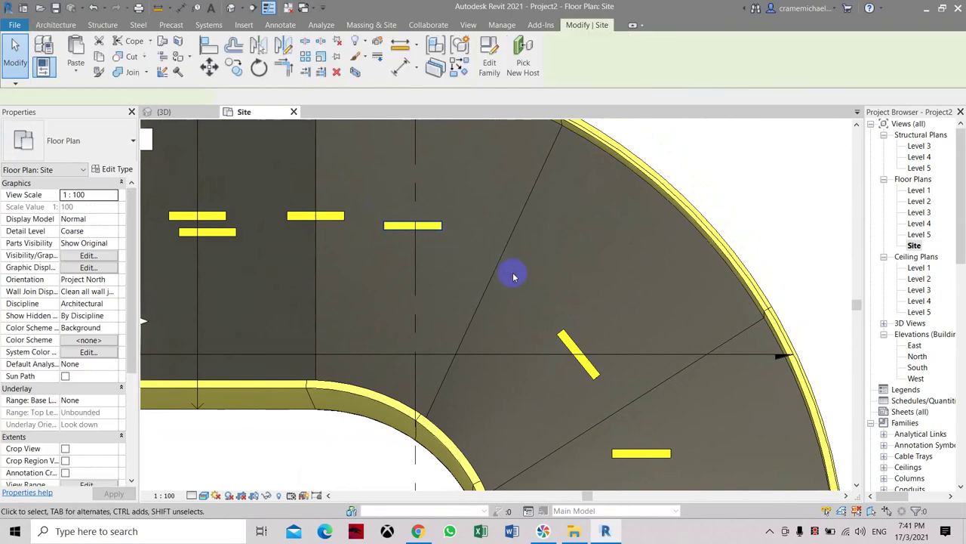
Rotate another road marking to a diagonal angle.
scroll(501, 269, "down", 3)
scroll(462, 262, "up", 3)
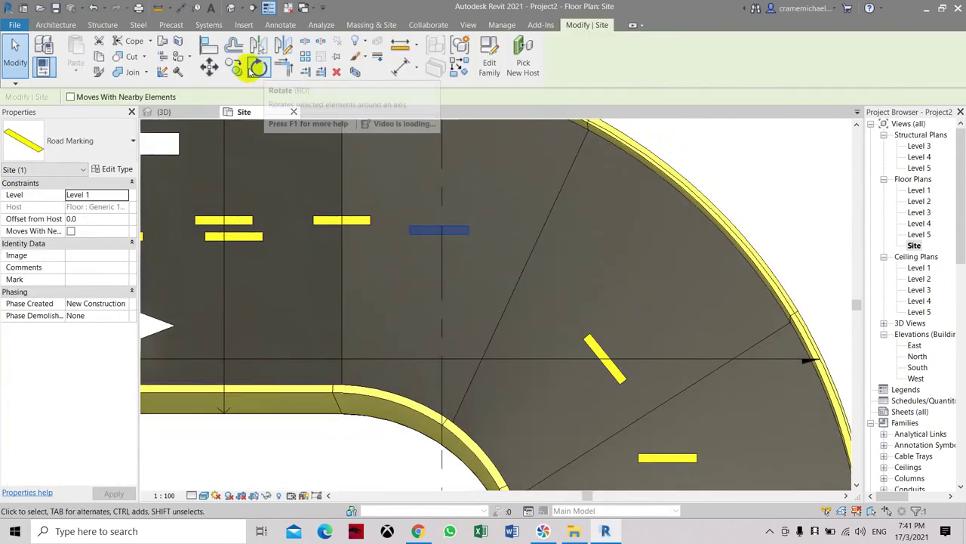
left_click(260, 69)
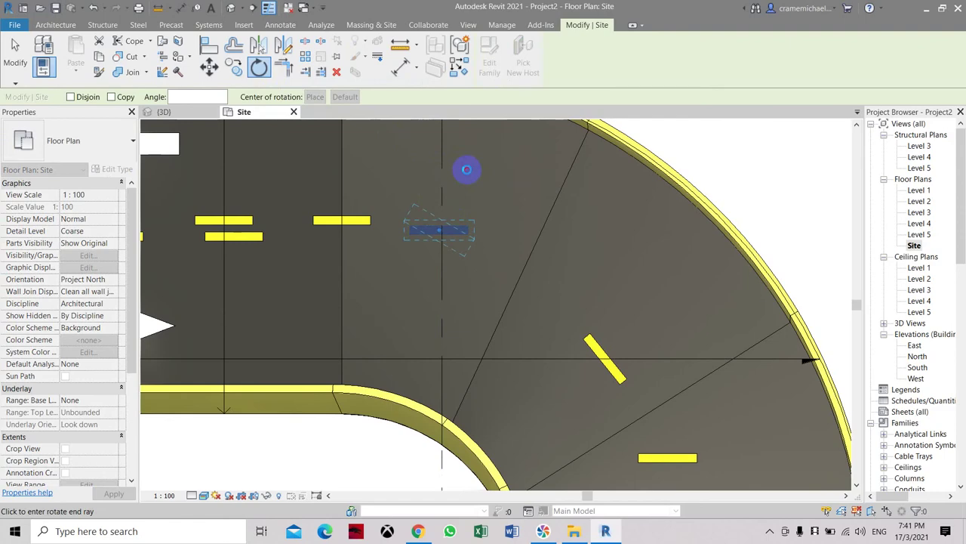
left_click(464, 231)
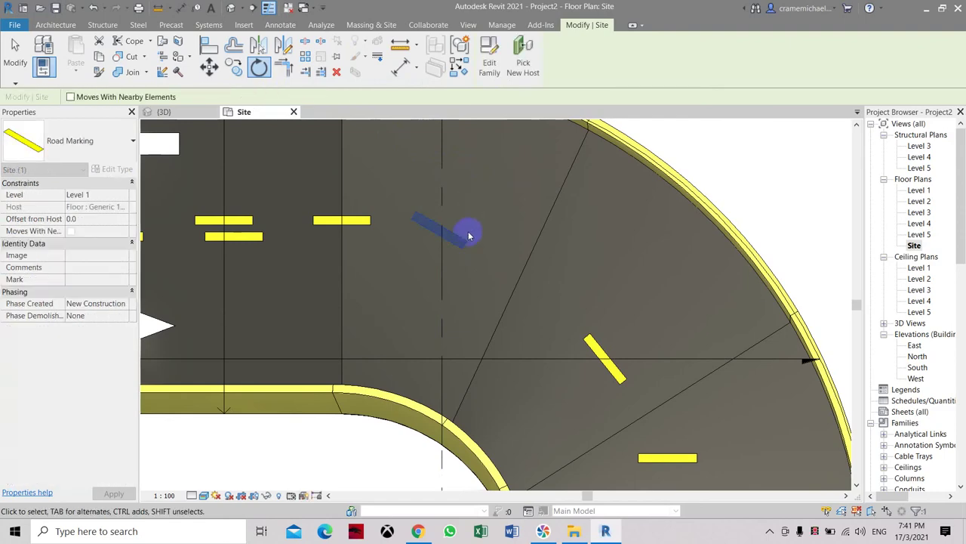
Abandon the started copy and move of the angled road marking.
left_click(414, 202)
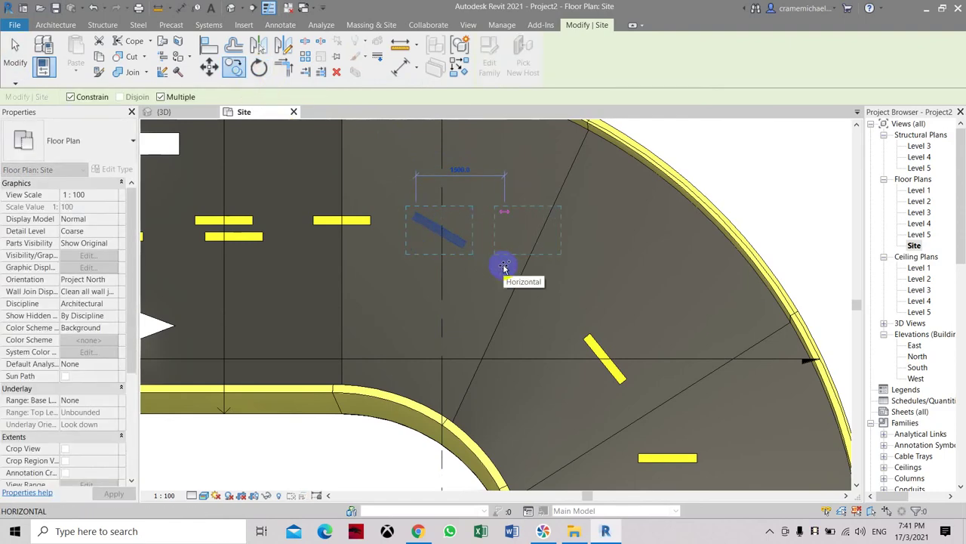
key("Escape")
key("Escape")
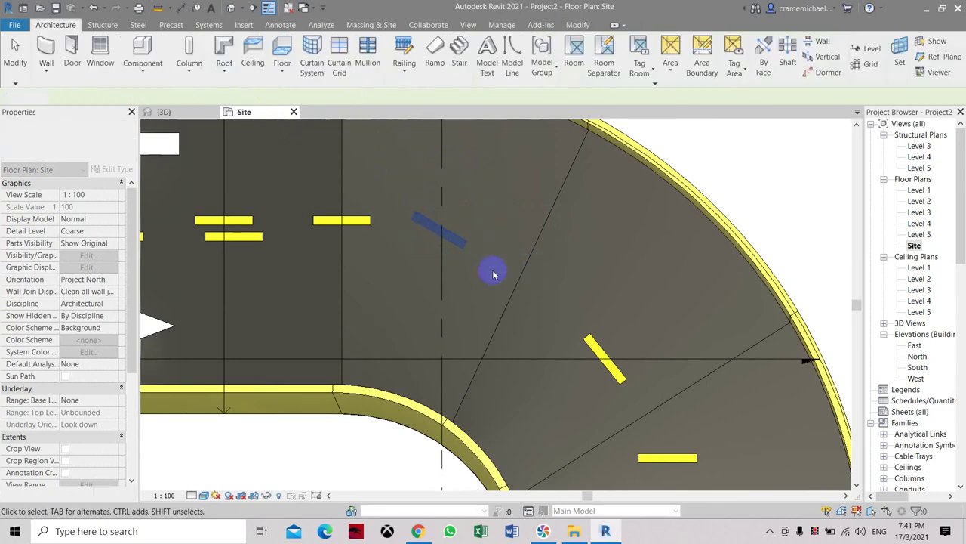
left_click(436, 240)
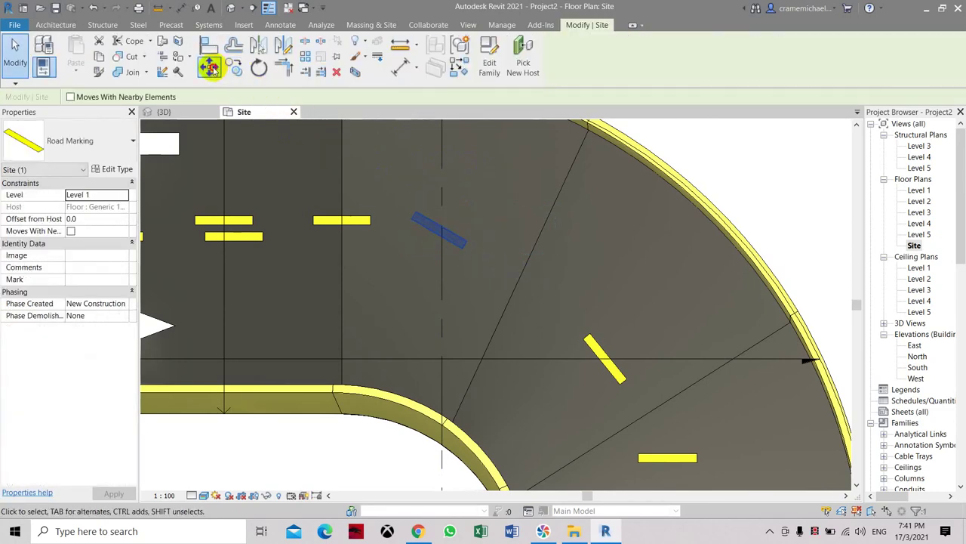
left_click(212, 68)
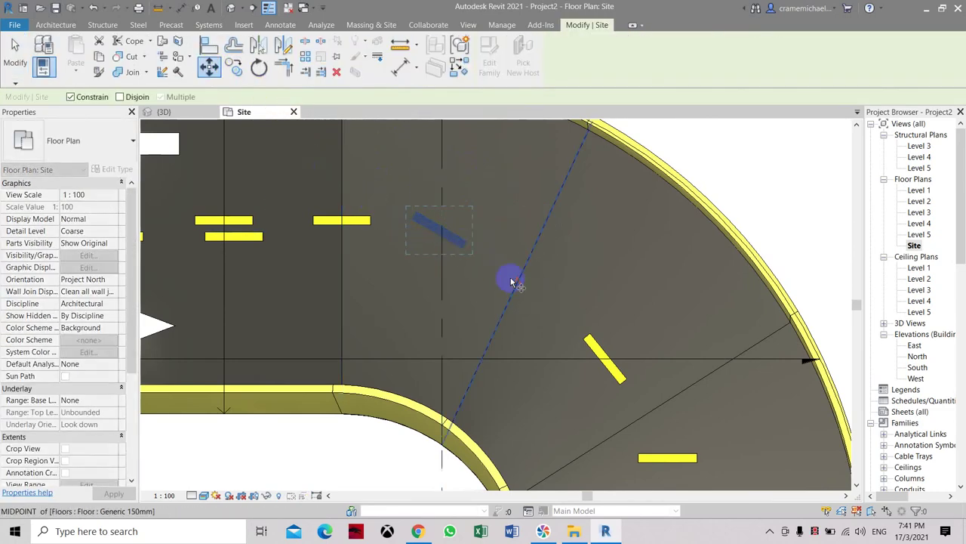
key("Escape")
key("Escape")
Rotate the horizontal dash on the curve diagonally to follow the bend.
scroll(500, 252, "down", 3)
middle_click_drag(500, 253, 510, 293)
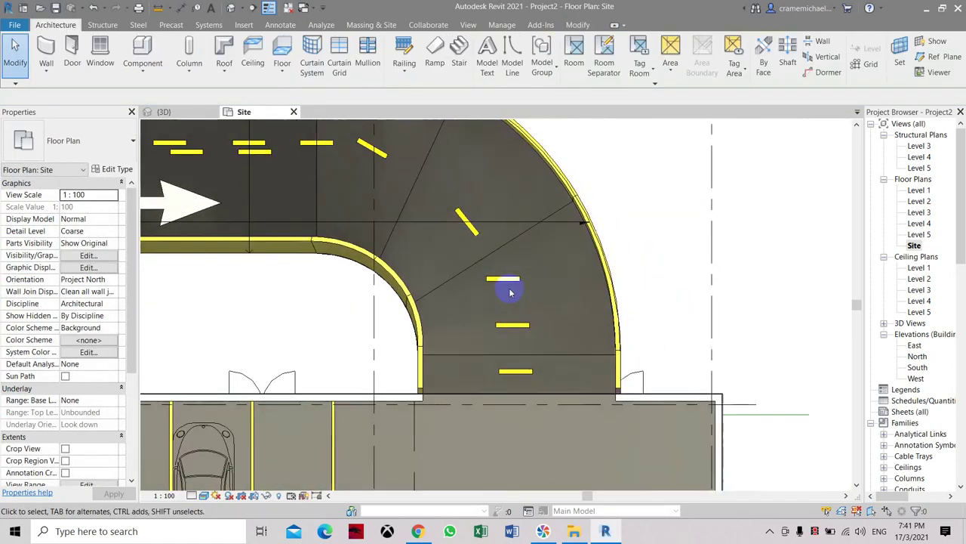
scroll(511, 292, "up", 2)
left_click(502, 275)
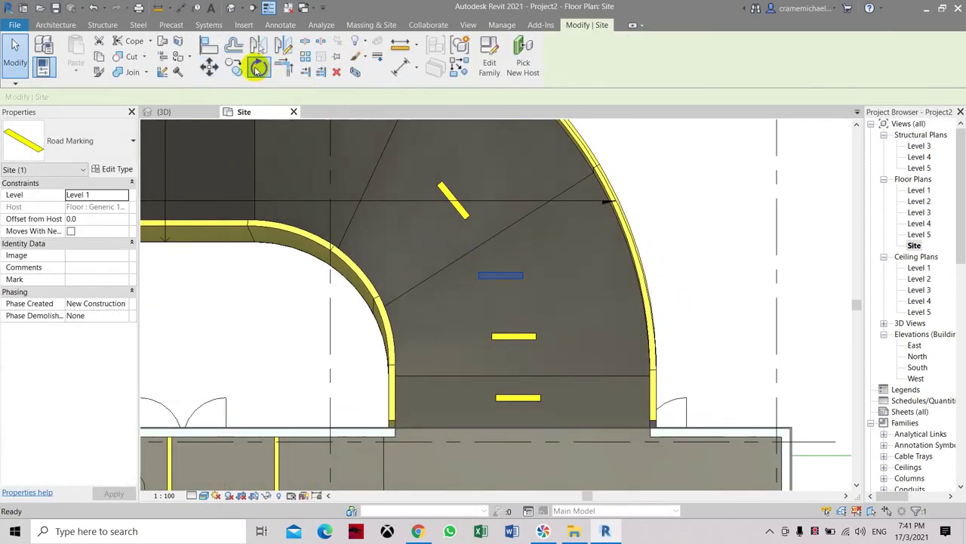
left_click(257, 68)
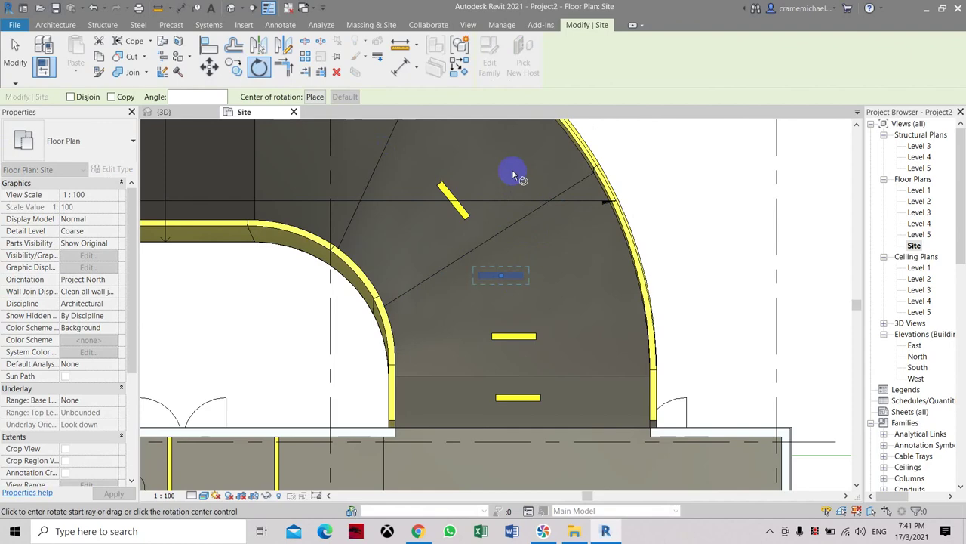
left_click(579, 244)
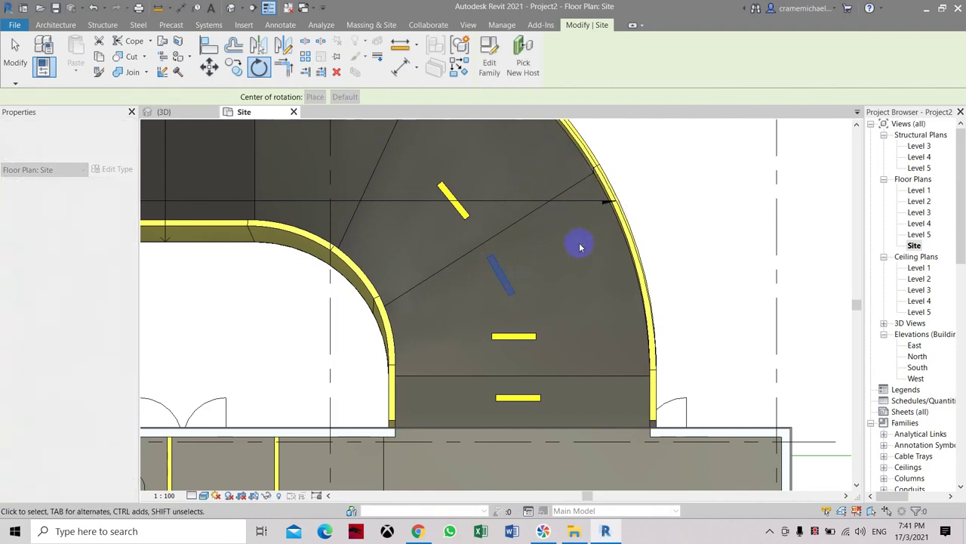
Rotate the next dash down the curve, then undo the unwanted vertical rotation.
middle_click_drag(557, 319, 564, 259)
left_click(529, 280)
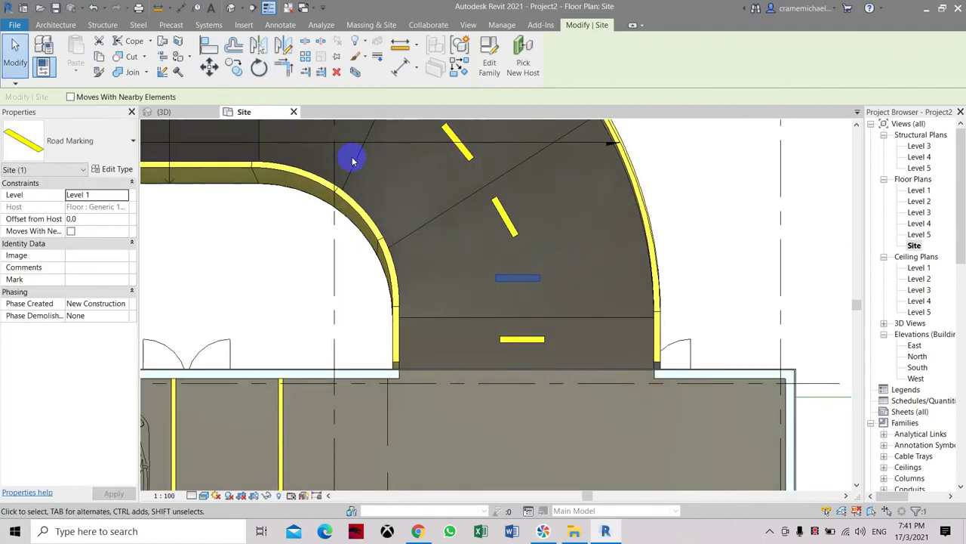
left_click(259, 70)
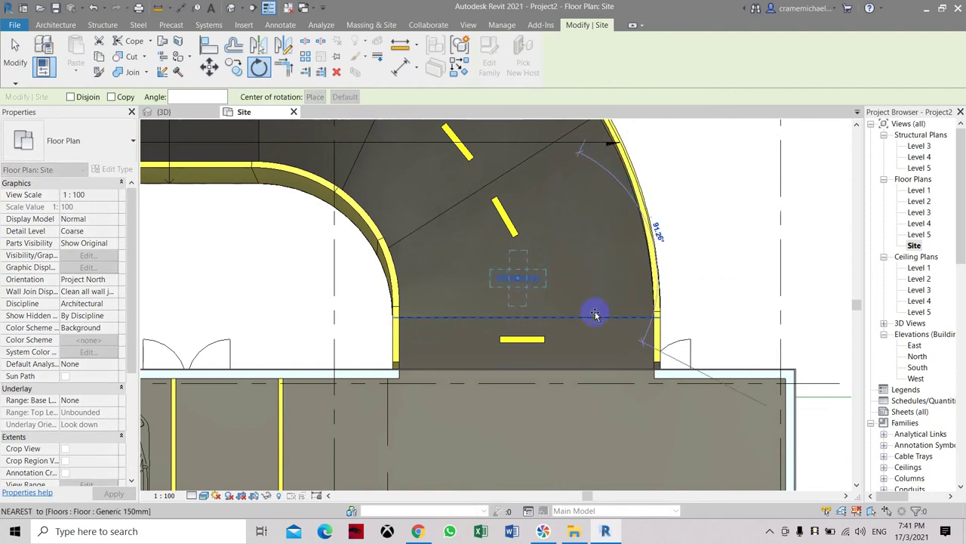
scroll(595, 312, "up", 2)
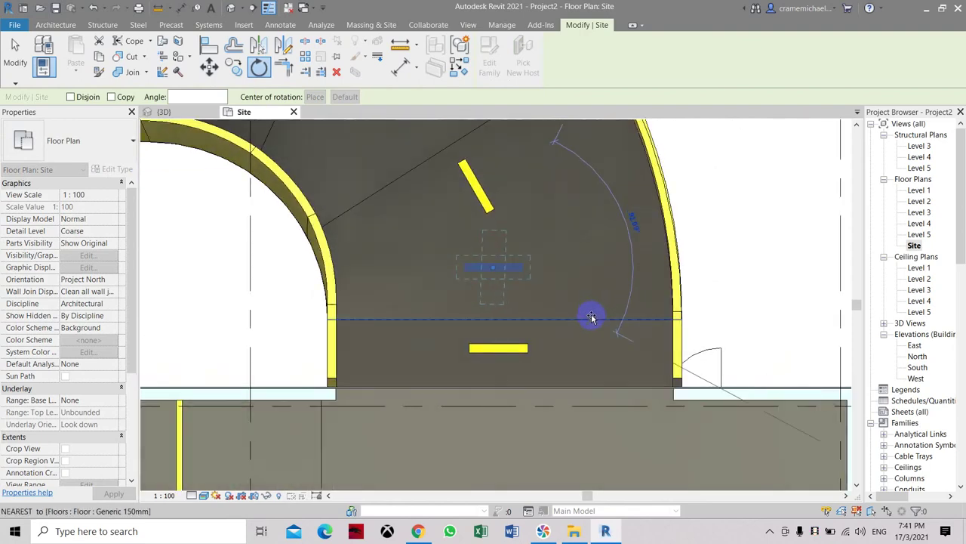
left_click(591, 317)
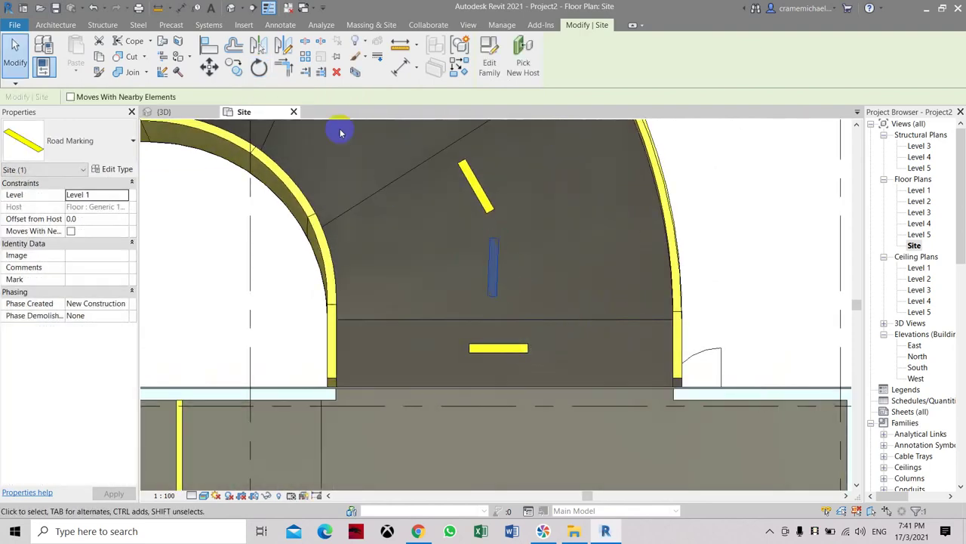
key("ctrl+z")
Turn the two lower horizontal dashes on the curve vertical with Spacebar.
left_click(491, 267)
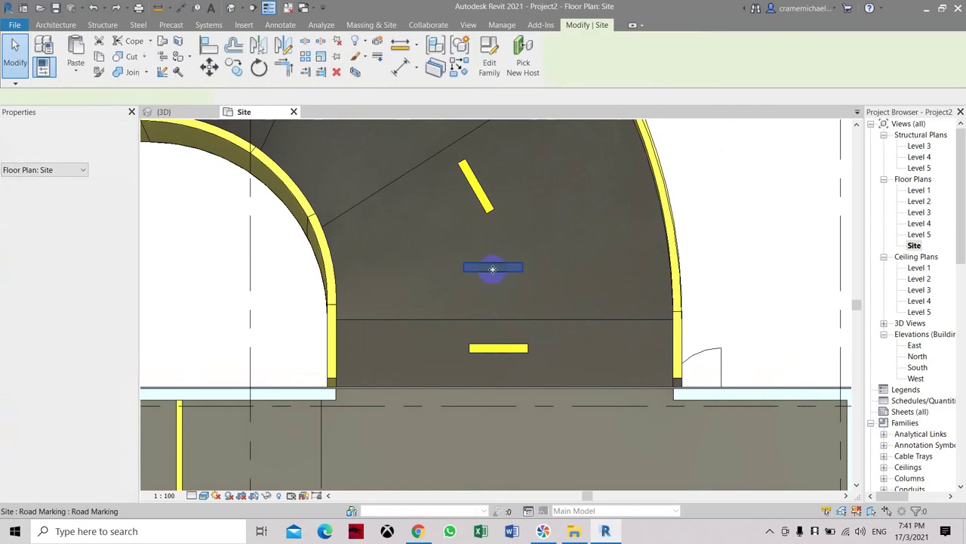
key("space")
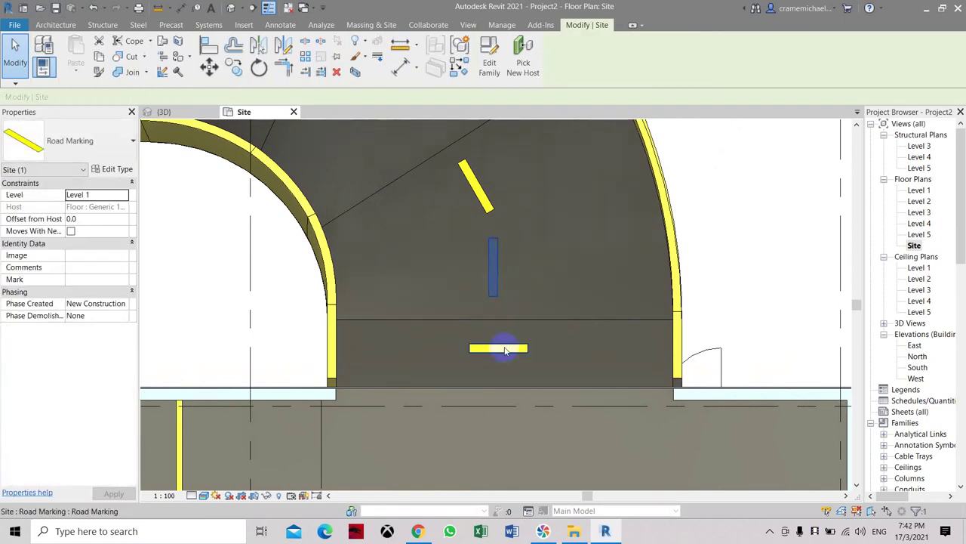
left_click(505, 349)
key("space")
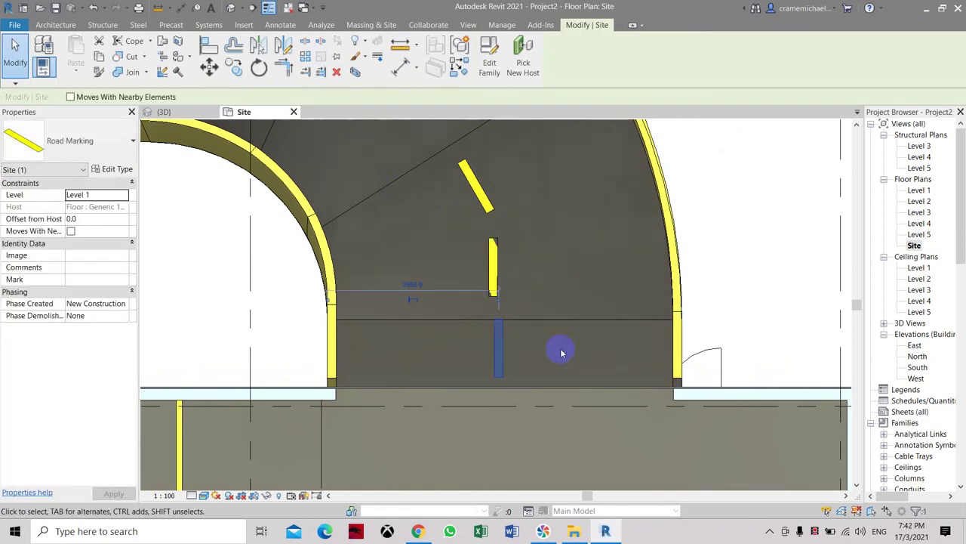
key("Escape")
Select the upper vertical dash and cancel moving it.
left_click(494, 266)
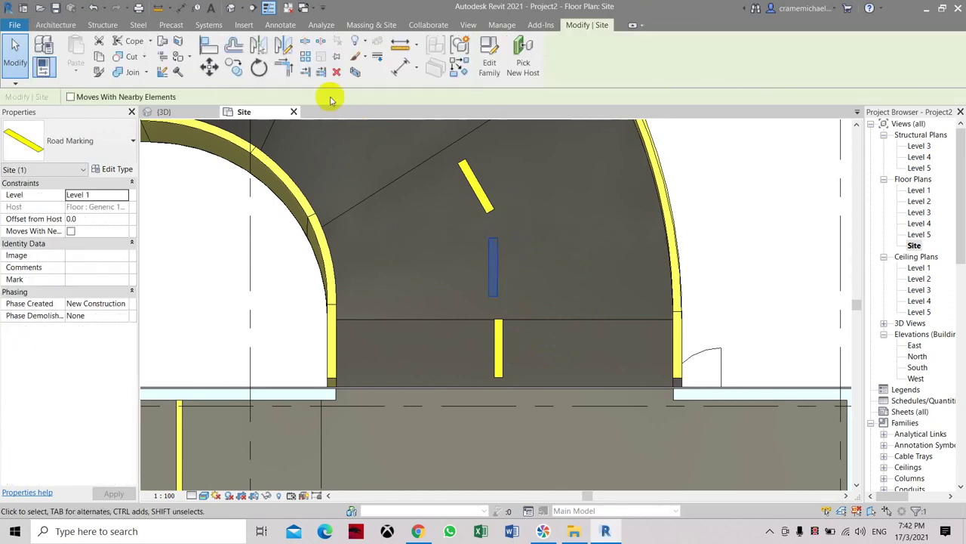
left_click(209, 66)
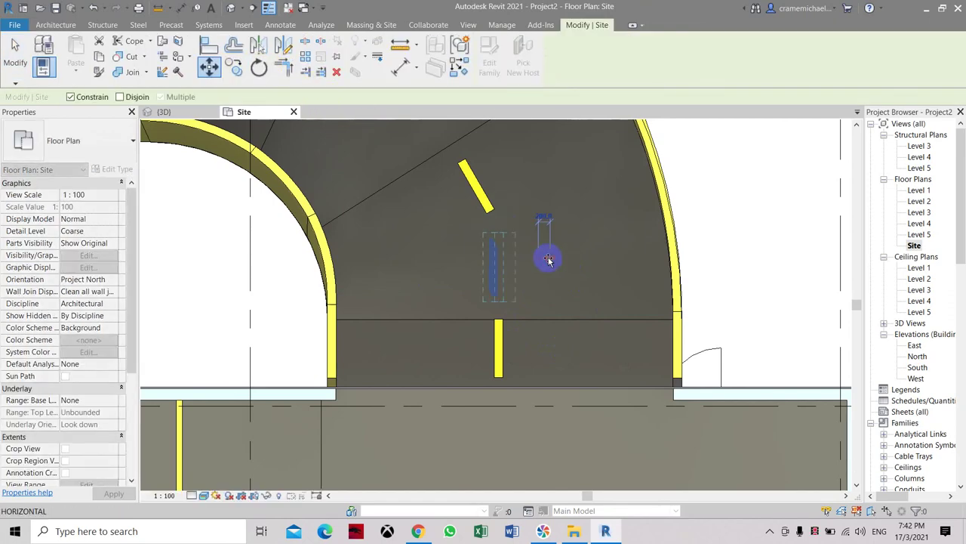
key("Escape")
Move the angled dash at the curve start lower and further right into the bend.
middle_click_drag(545, 259, 546, 336)
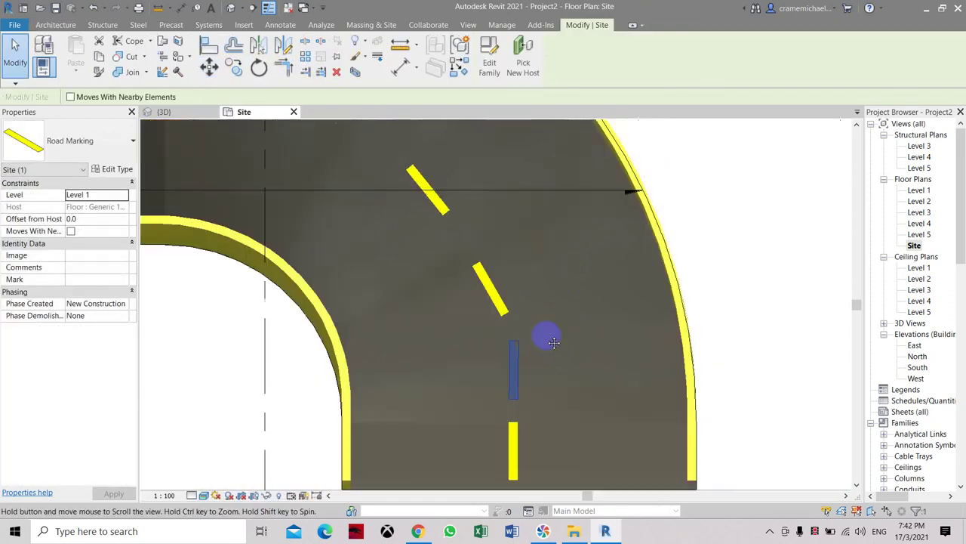
middle_click_drag(462, 268, 592, 409)
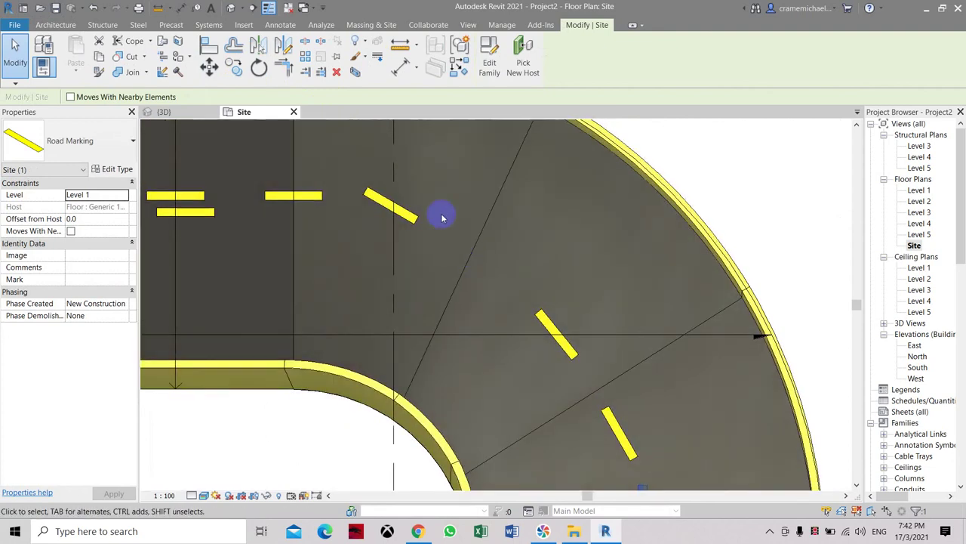
left_click(405, 212)
left_click(209, 68)
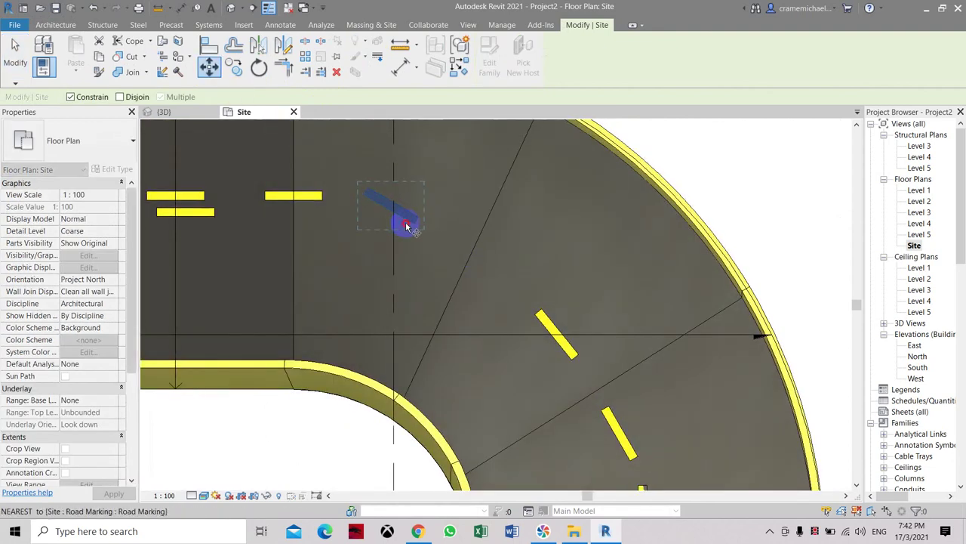
left_click(401, 221)
left_click(392, 270)
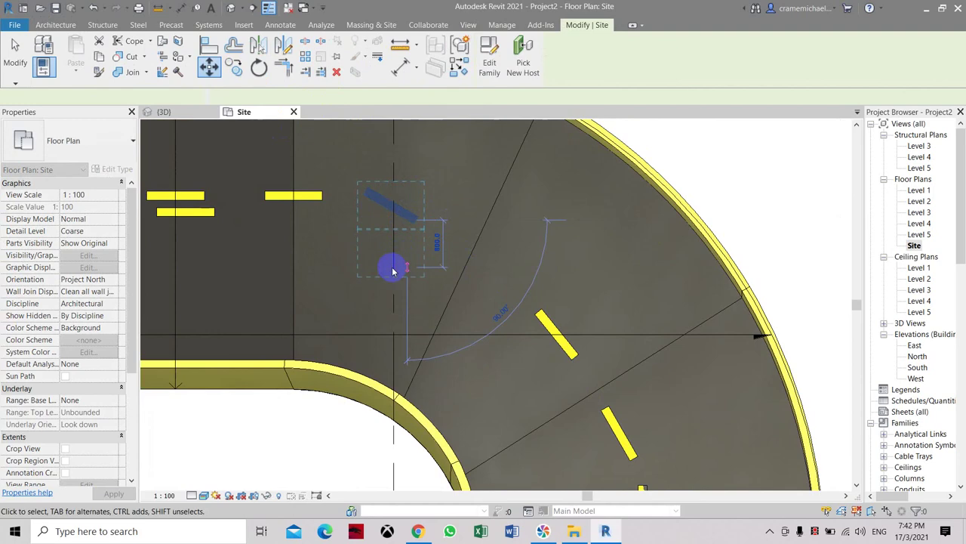
left_click(219, 70)
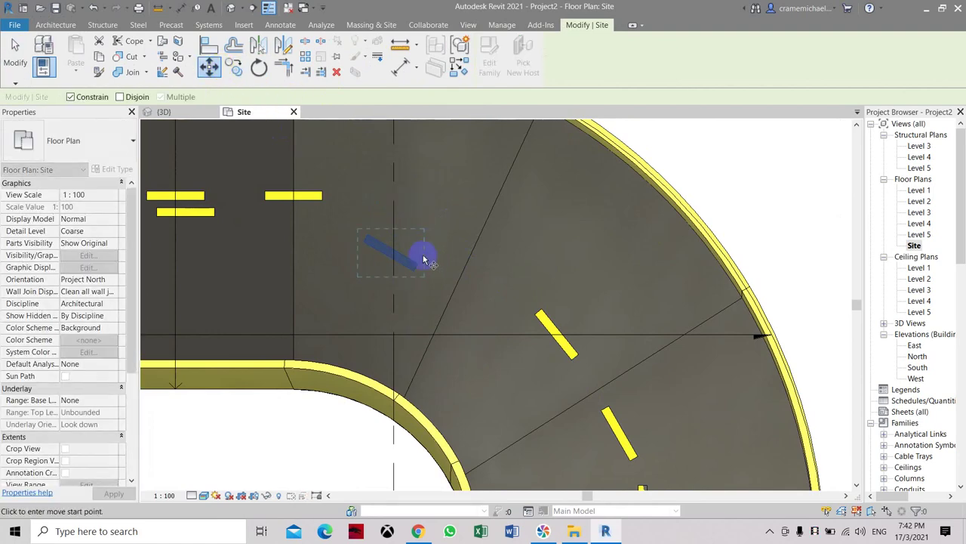
left_click(424, 259)
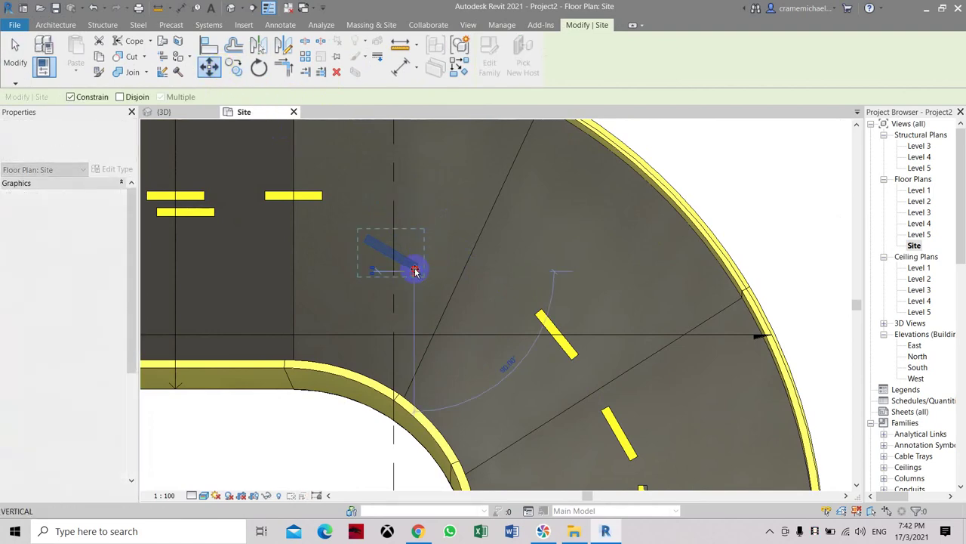
left_click(474, 275)
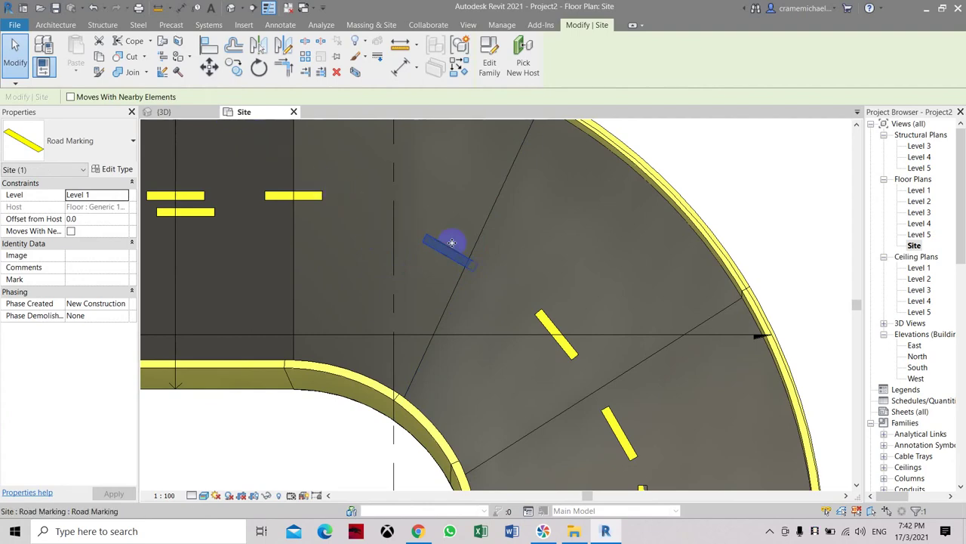
scroll(511, 267, "down", 2)
left_click(600, 200)
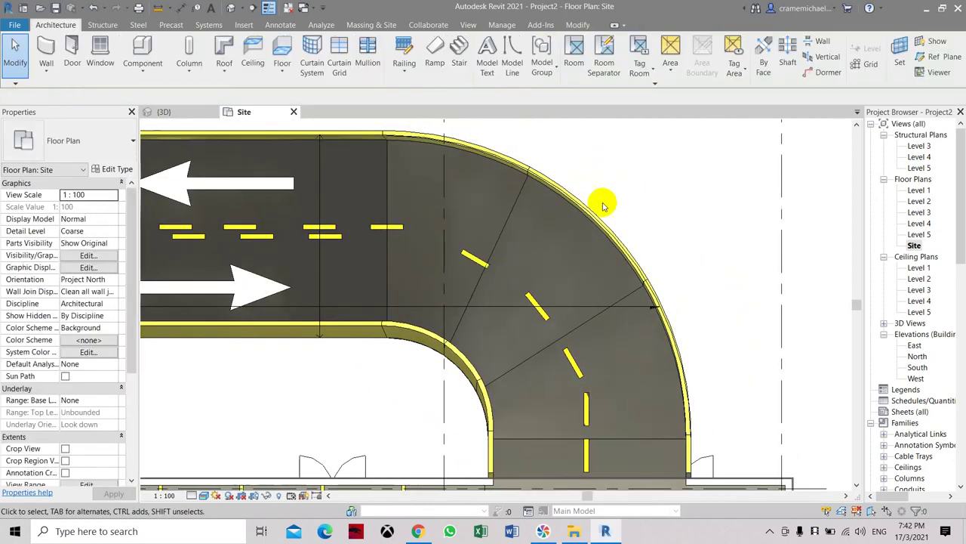
scroll(601, 205, "down", 3)
middle_click_drag(499, 295, 589, 265)
scroll(589, 265, "down", 3)
scroll(592, 259, "up", 3)
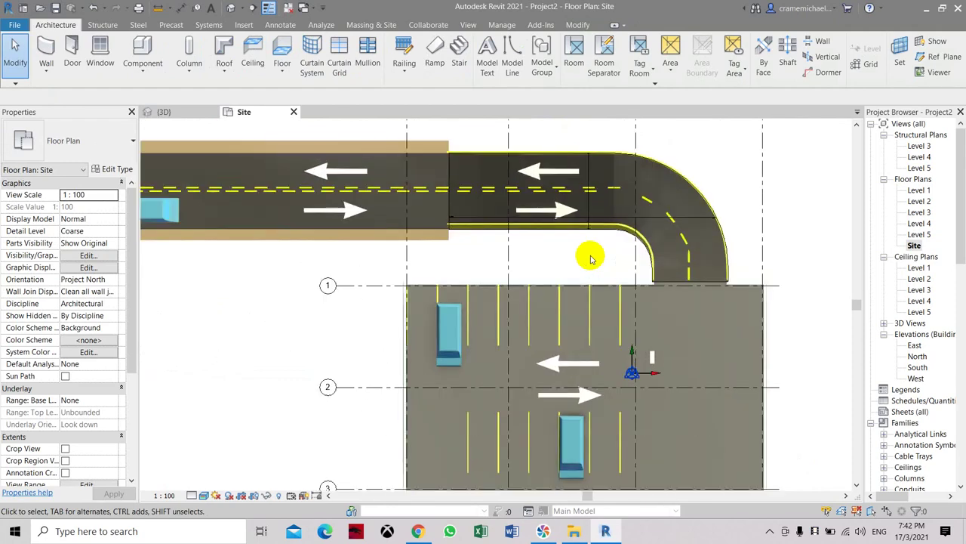
scroll(591, 259, "down", 2)
middle_click_drag(593, 207, 572, 233)
scroll(578, 219, "up", 5)
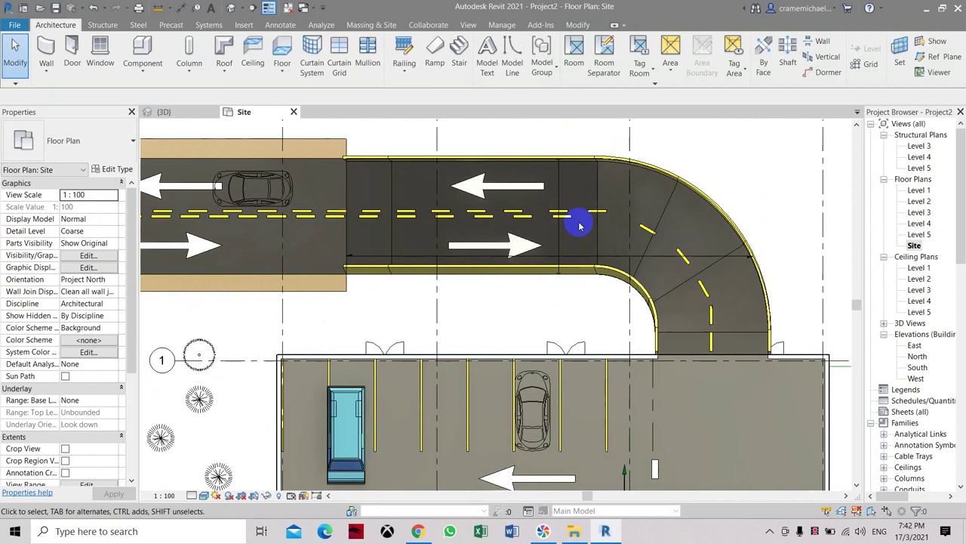
scroll(578, 223, "down", 3)
scroll(596, 230, "up", 1)
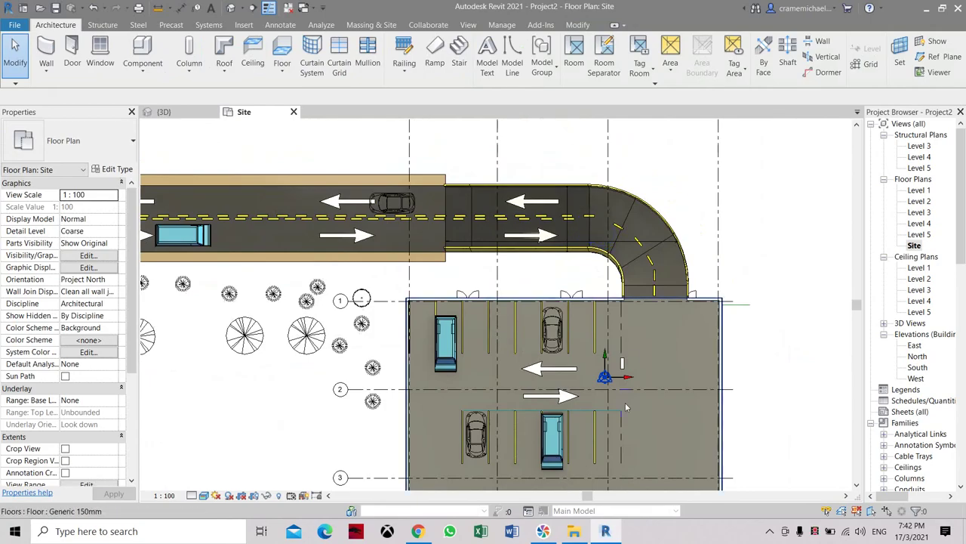